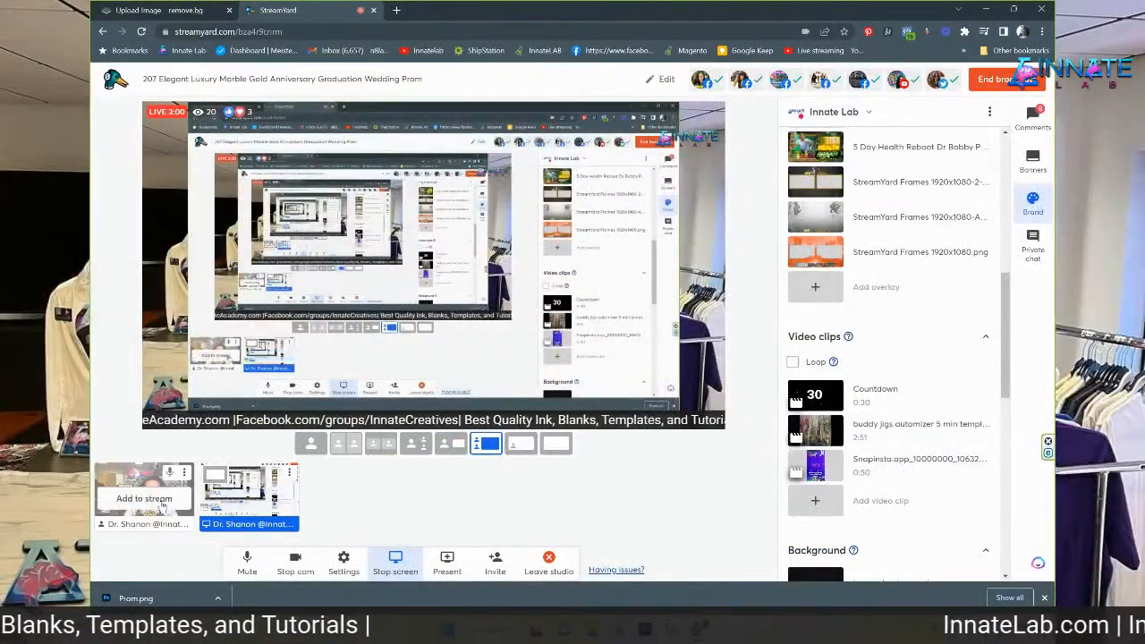
Add the presenter's camera beside the shared screen in StreamYard, then minimize the studio window
left_click(161, 506)
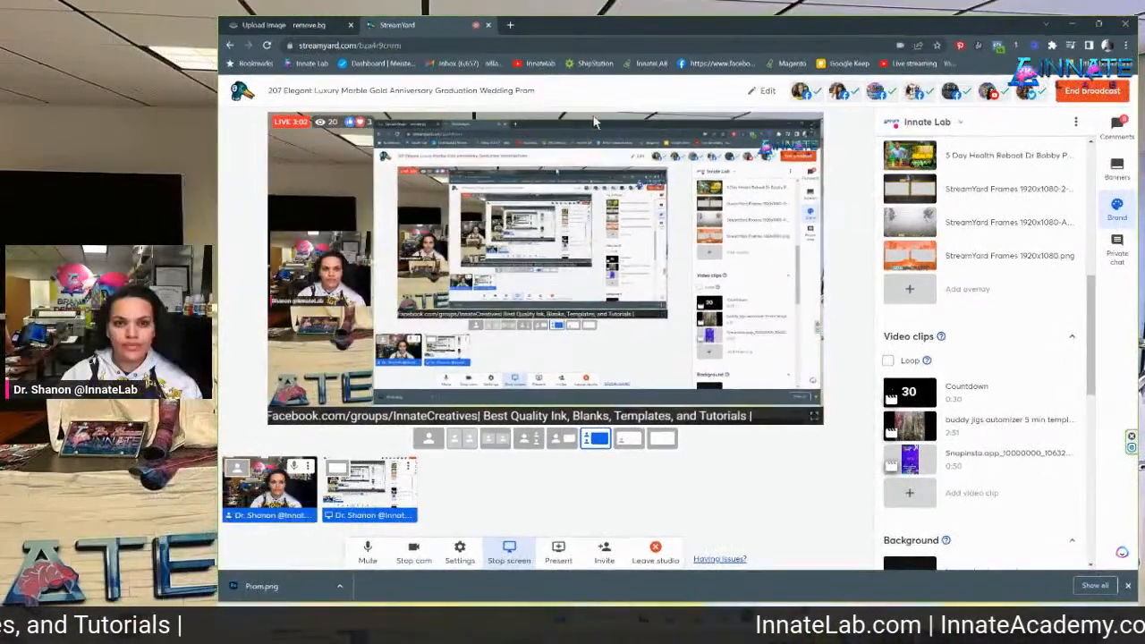
left_click(1072, 24)
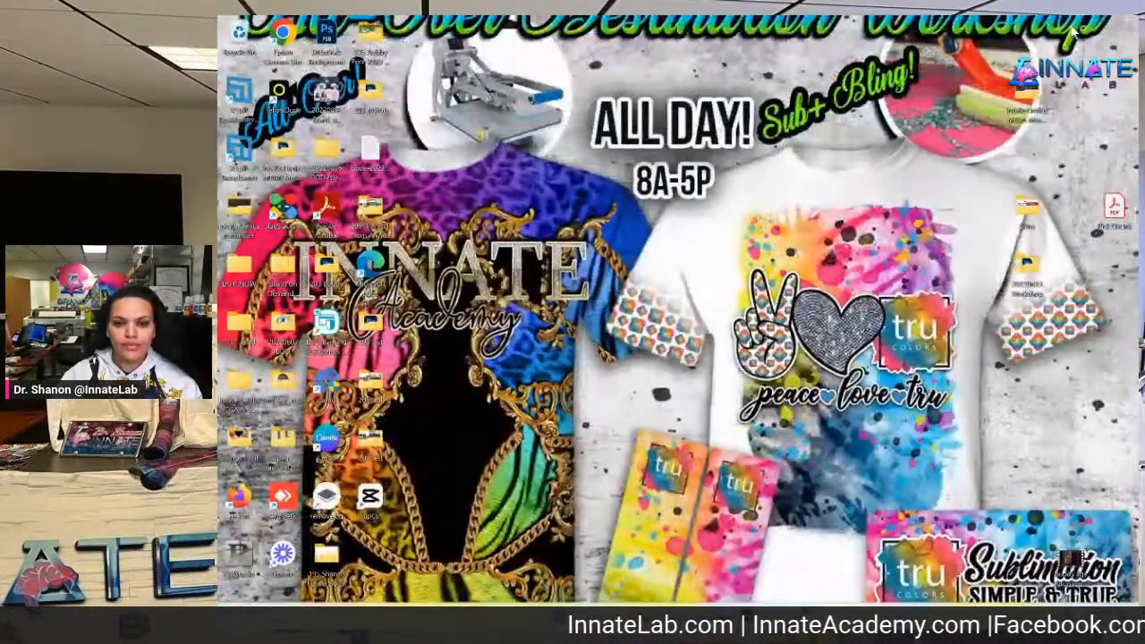
Restore the blue marble wedding shirt mockup and select the Photo layer with the couple
left_click(805, 616)
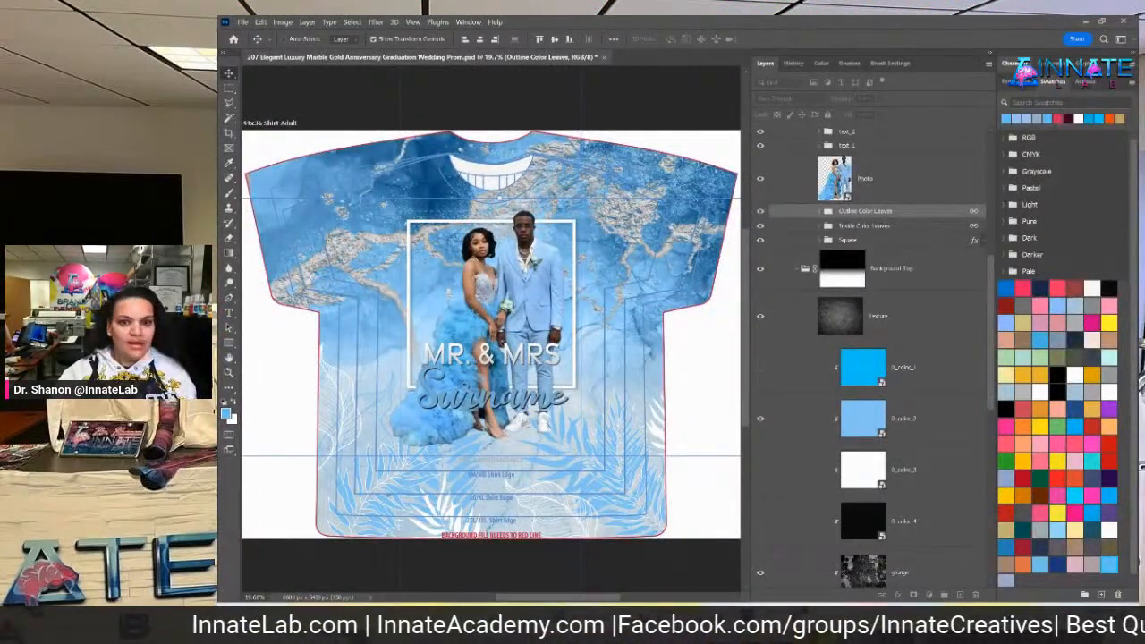
mouse_move(797, 617)
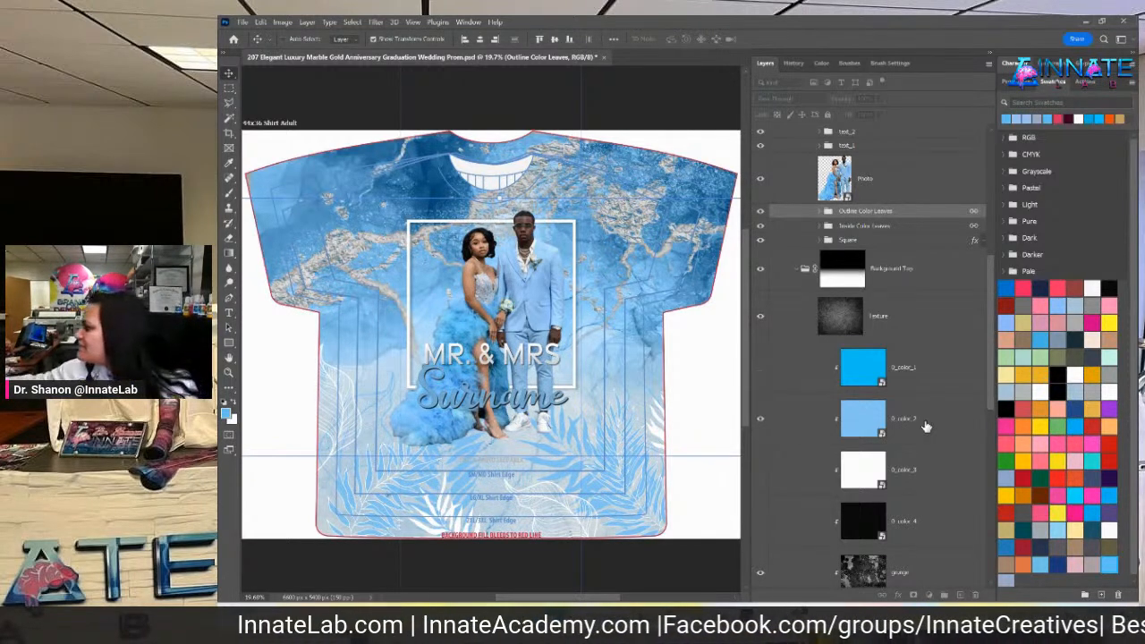
left_click(910, 195)
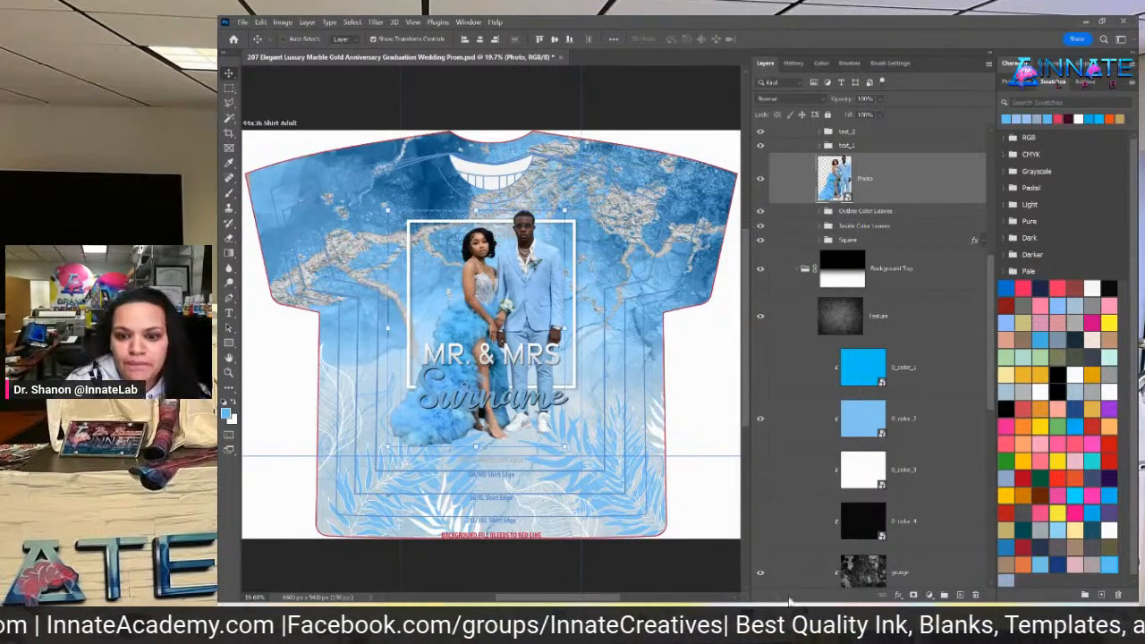
mouse_move(795, 614)
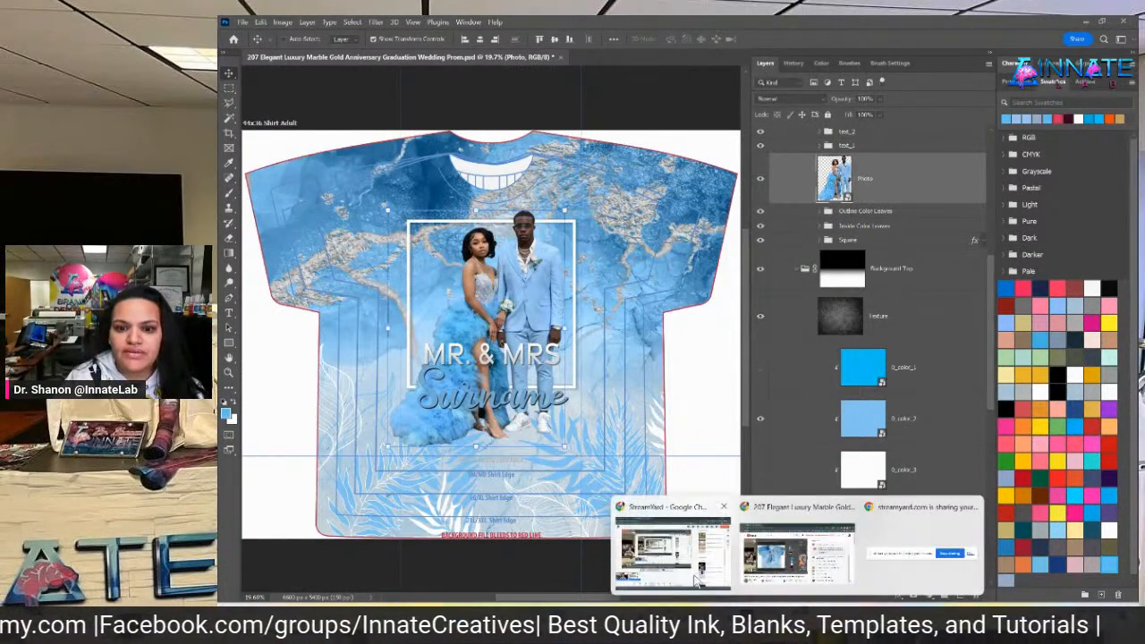
Upload the Sam_Cooke photo to remove.bg for background removal
left_click(672, 547)
left_click(284, 25)
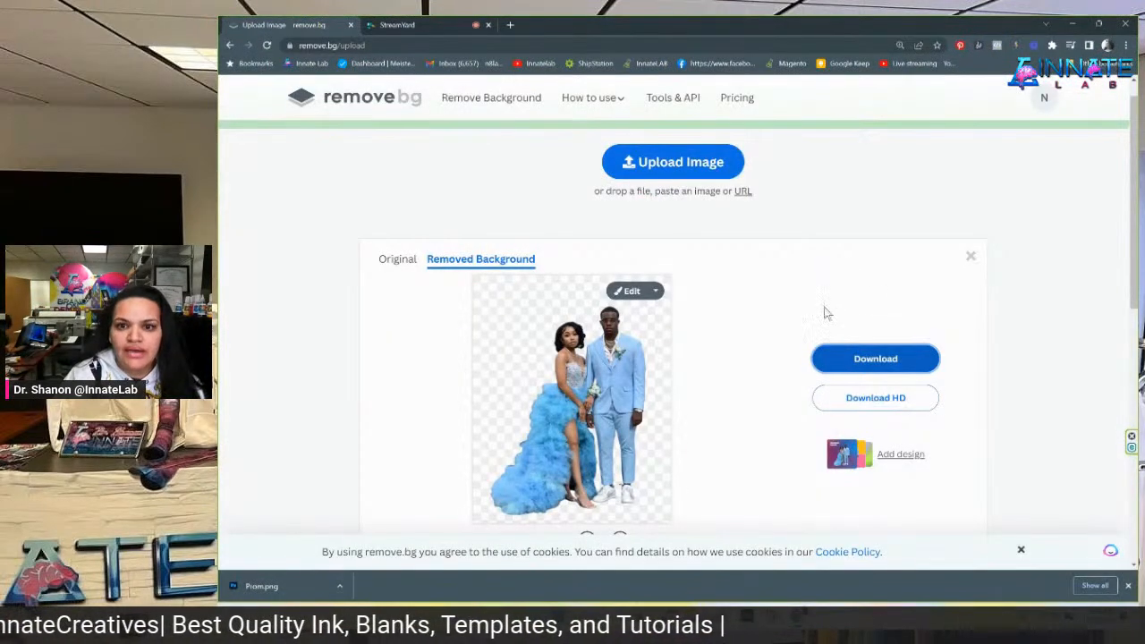
left_click(664, 192)
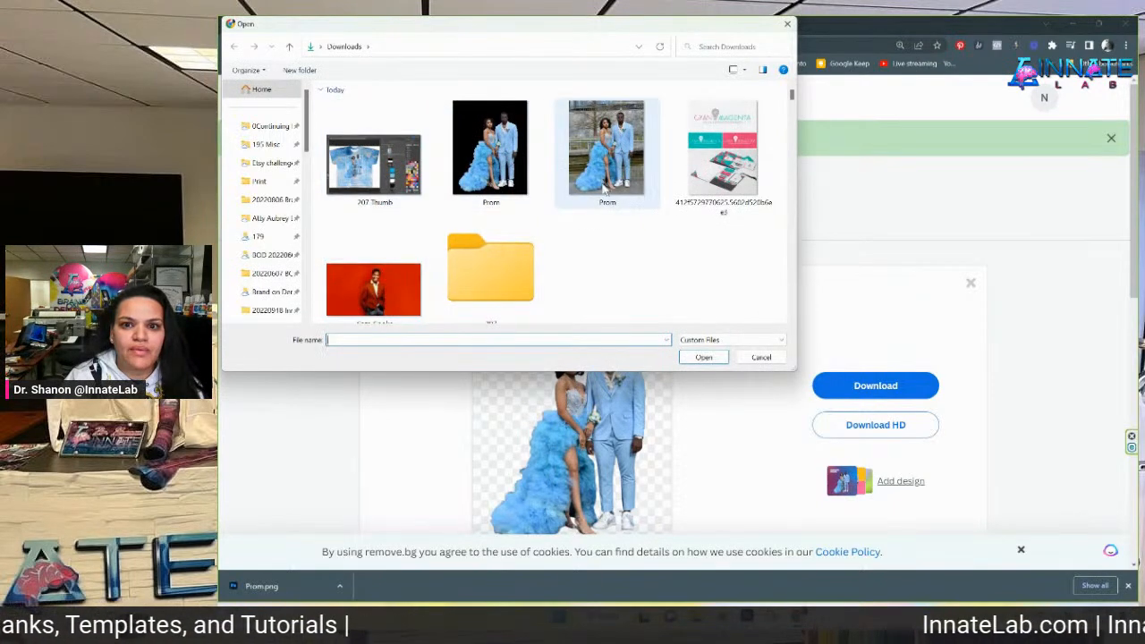
scroll(403, 248, "down", 1)
left_click(372, 274)
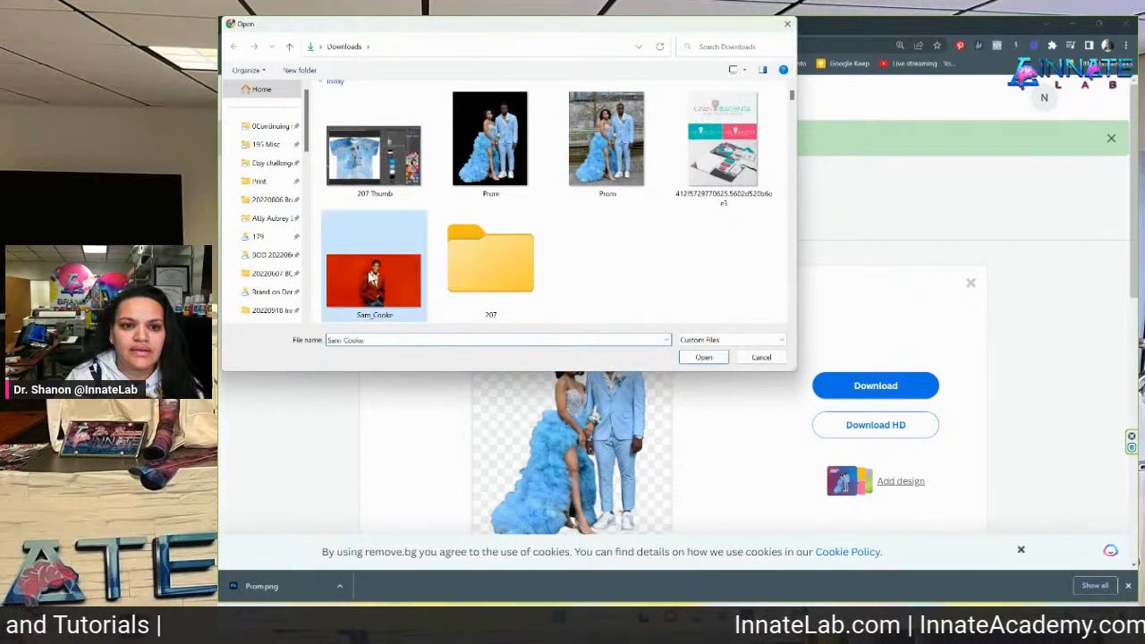
left_click(704, 357)
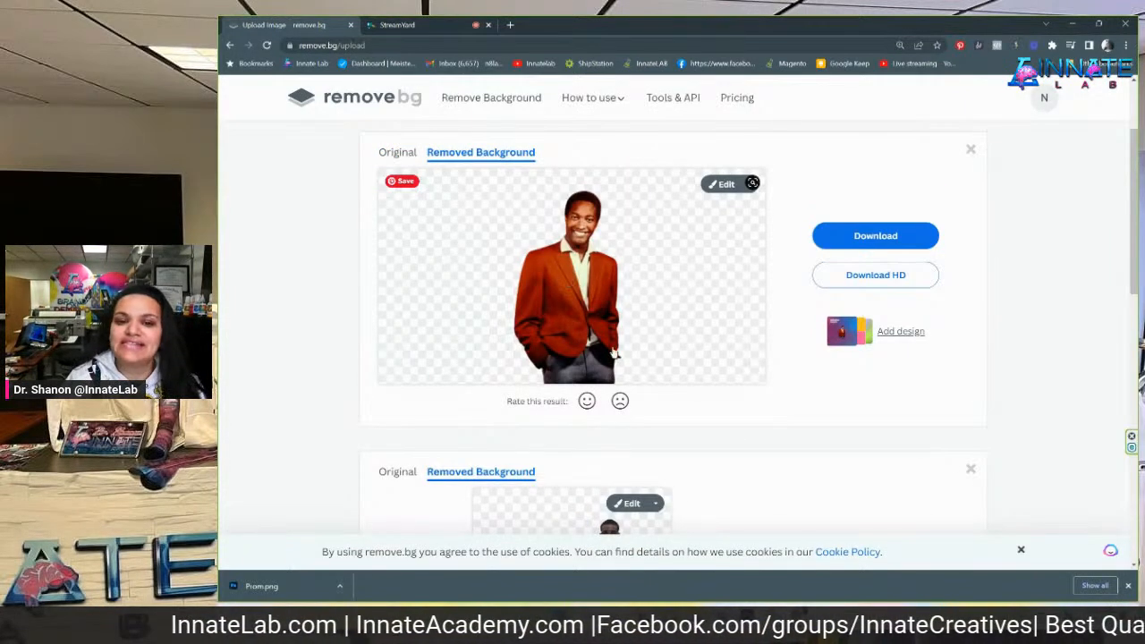
Download the full-size HD cut-out, saved as Sam_Cooke.png without the '-removebg' suffix
left_click(880, 283)
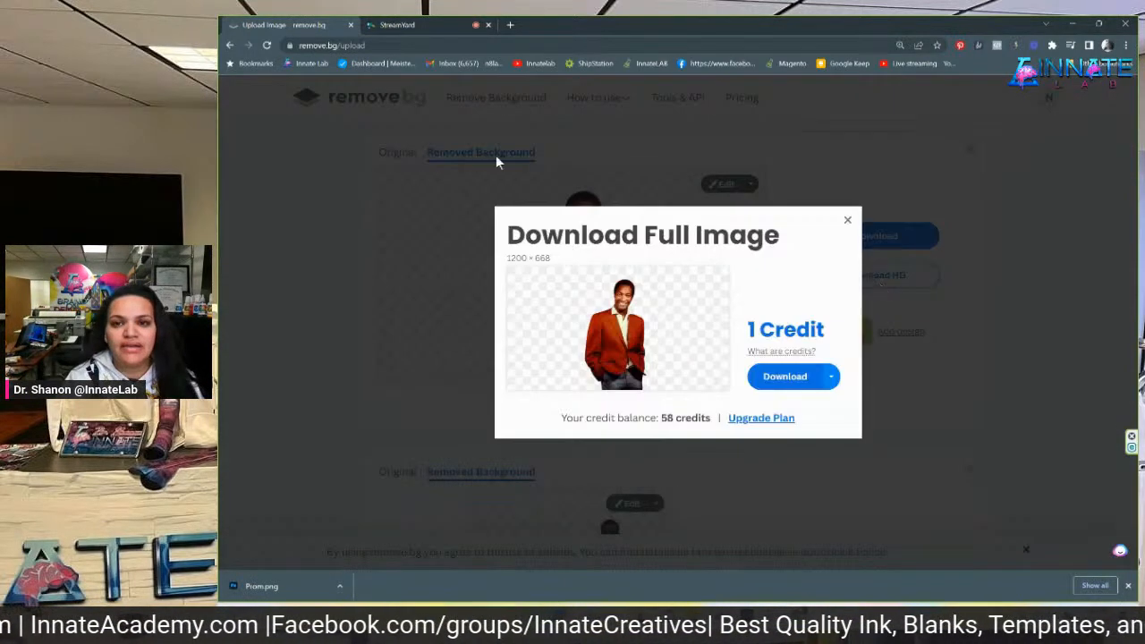
left_click(777, 376)
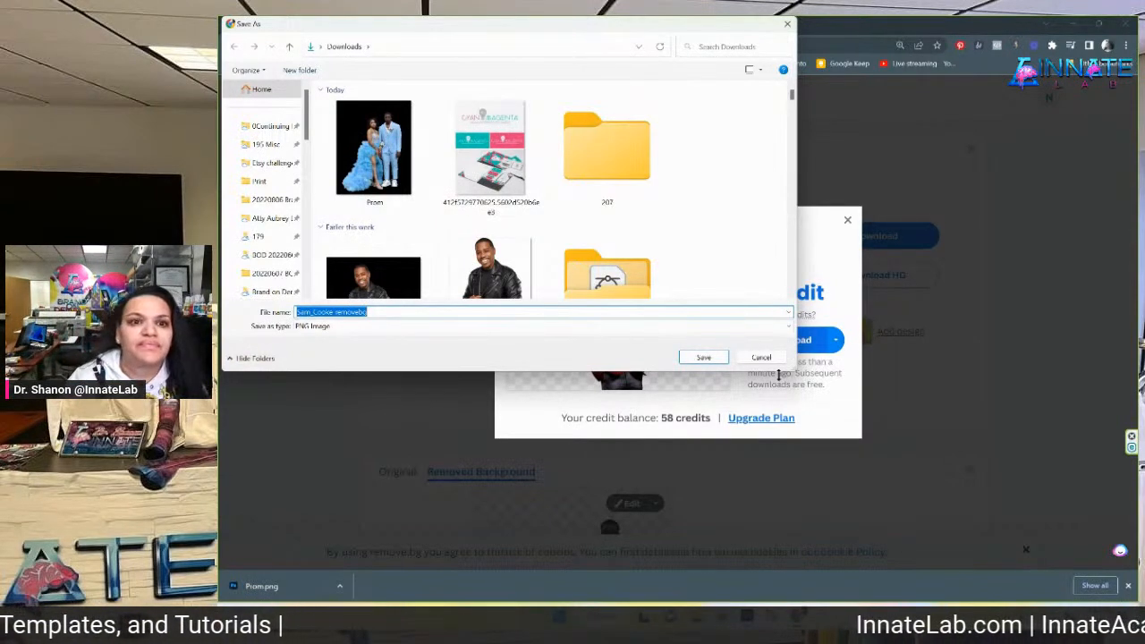
left_click(339, 312)
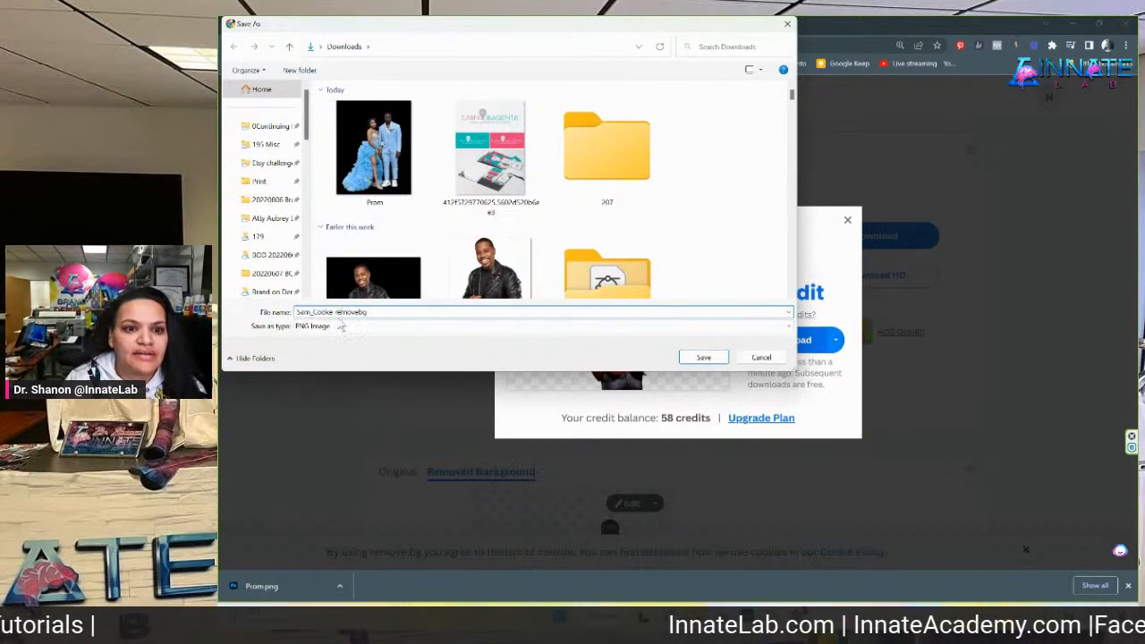
left_click_drag(337, 313, 615, 349)
key("BackSpace")
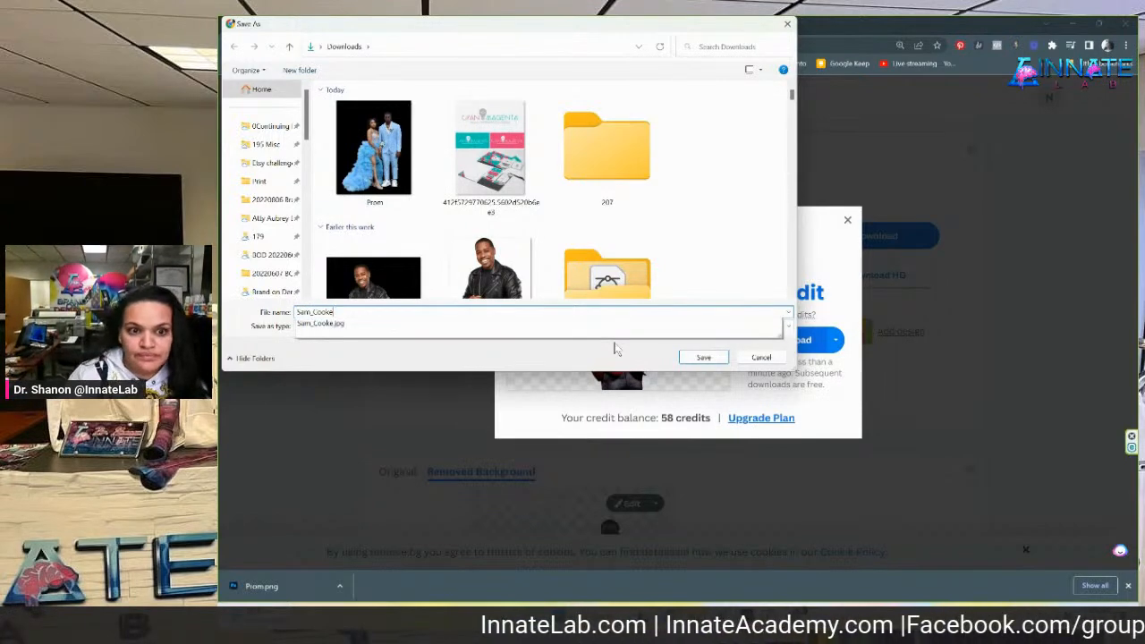
key("Return")
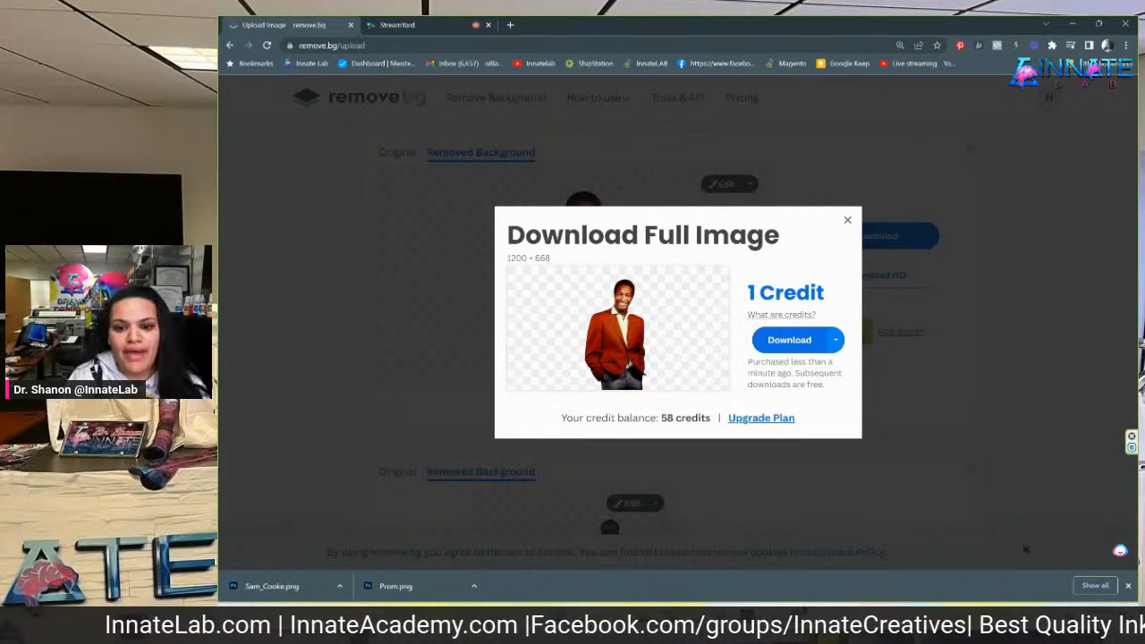
mouse_move(748, 613)
left_click(748, 560)
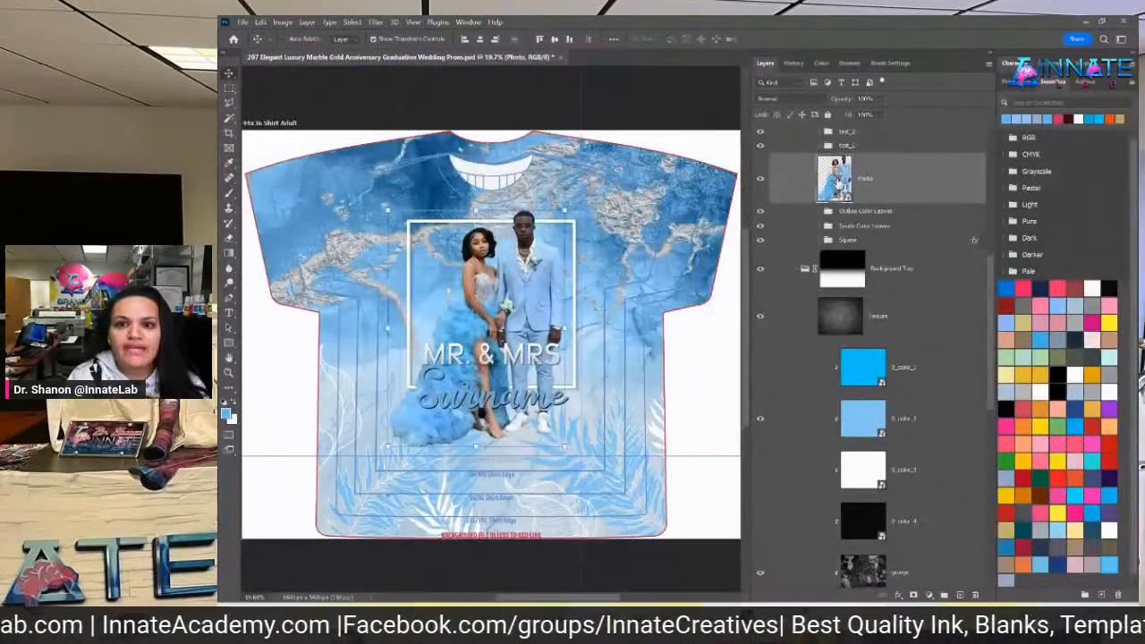
Inside the Photo smart object, place Sam_Cooke embedded and enlarge it to fill the canvas height
double_click(836, 179)
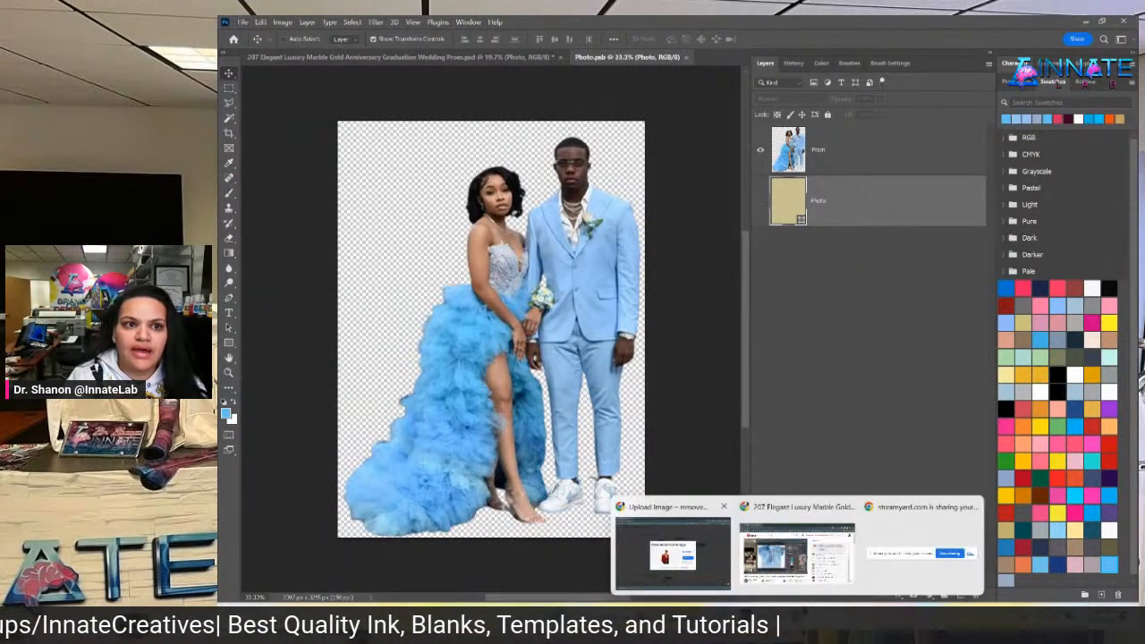
left_click(243, 22)
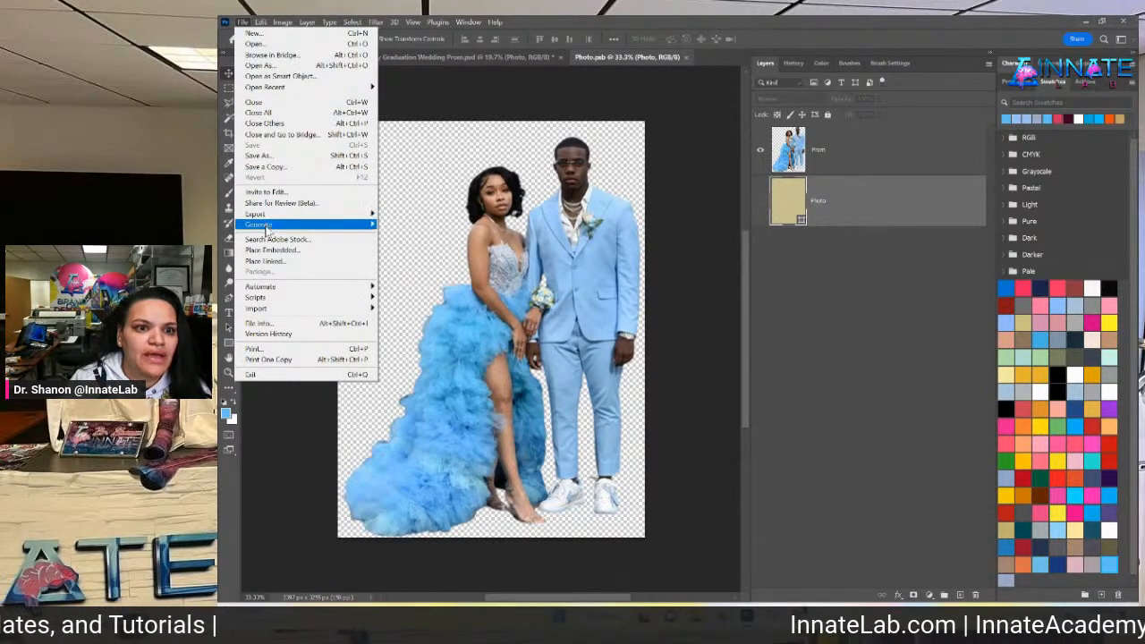
left_click(282, 251)
left_click(483, 255)
left_click(690, 434)
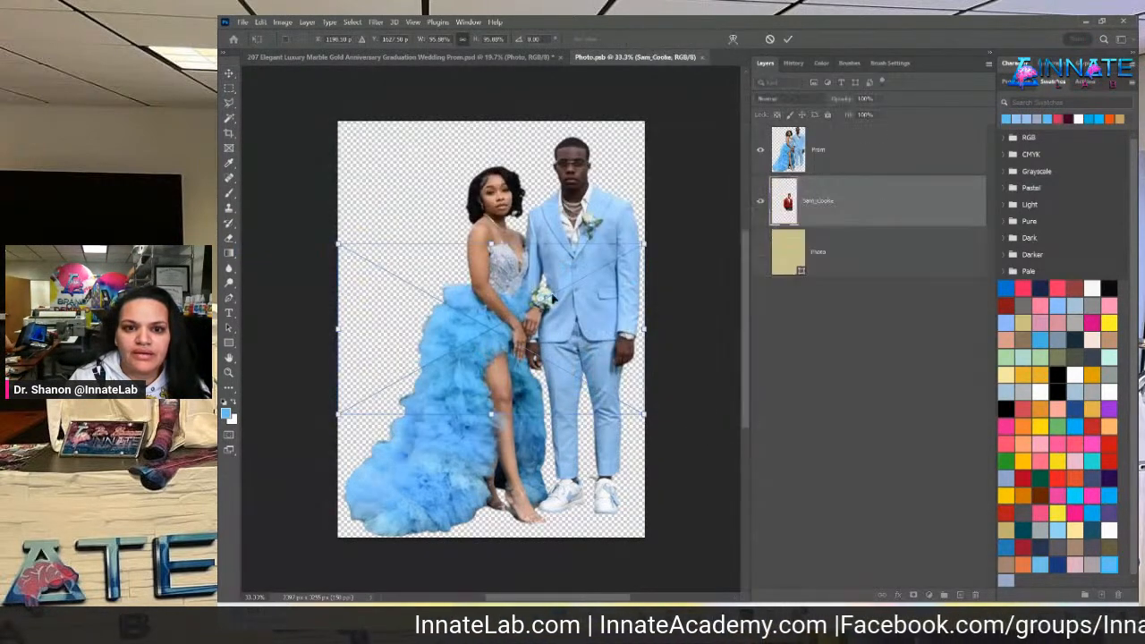
left_click_drag(492, 244, 465, 89)
left_click_drag(485, 415, 484, 504)
key("Return")
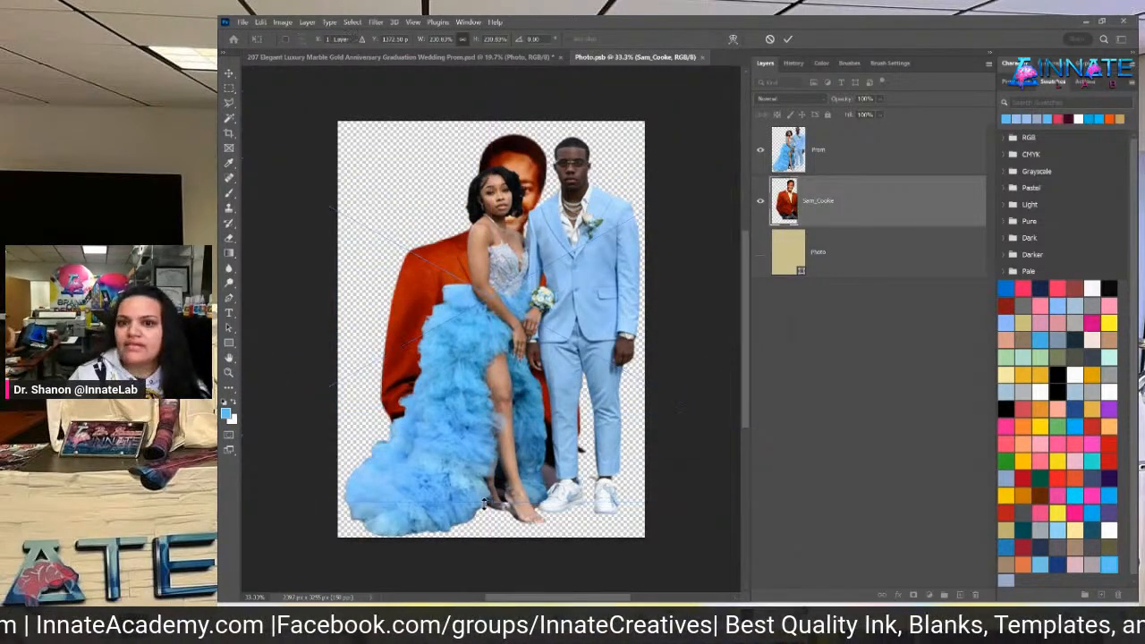
Hide the Prom couple layer and return to the shirt mockup document
left_click(854, 154)
left_click(761, 155)
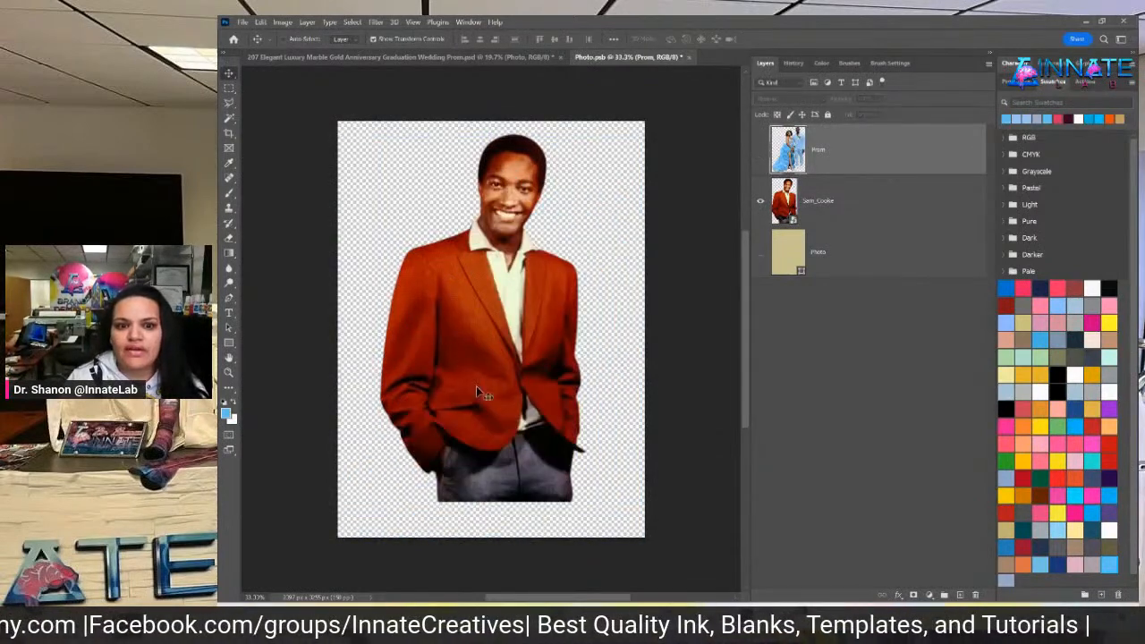
left_click(430, 60)
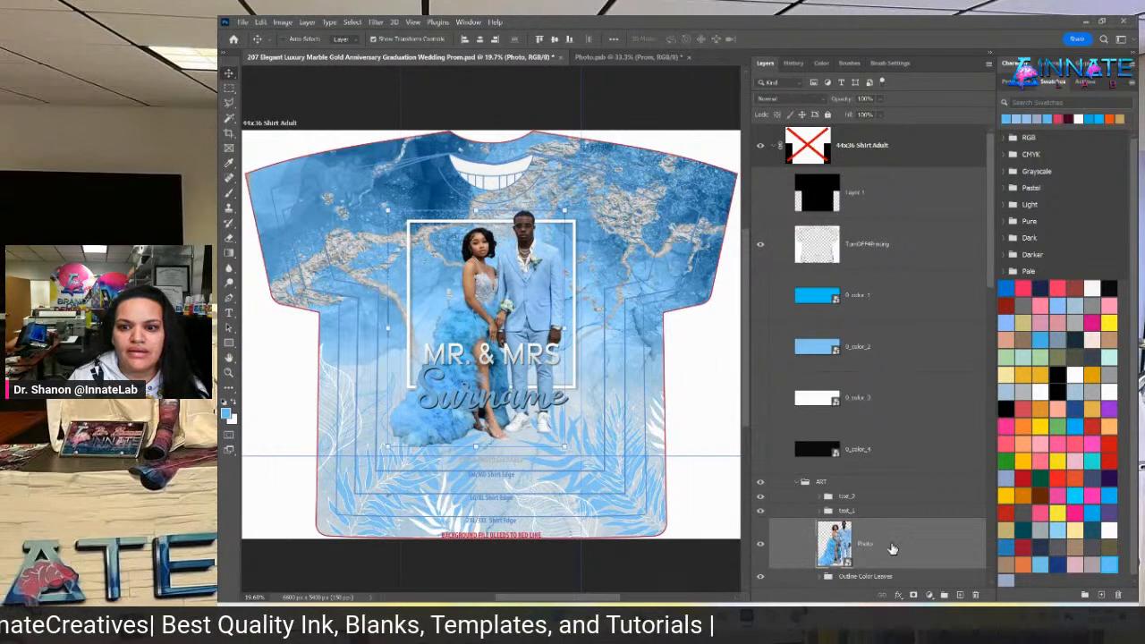
Export the ART group as a PNG named ART into the Downloads 207 folder
left_click(873, 482)
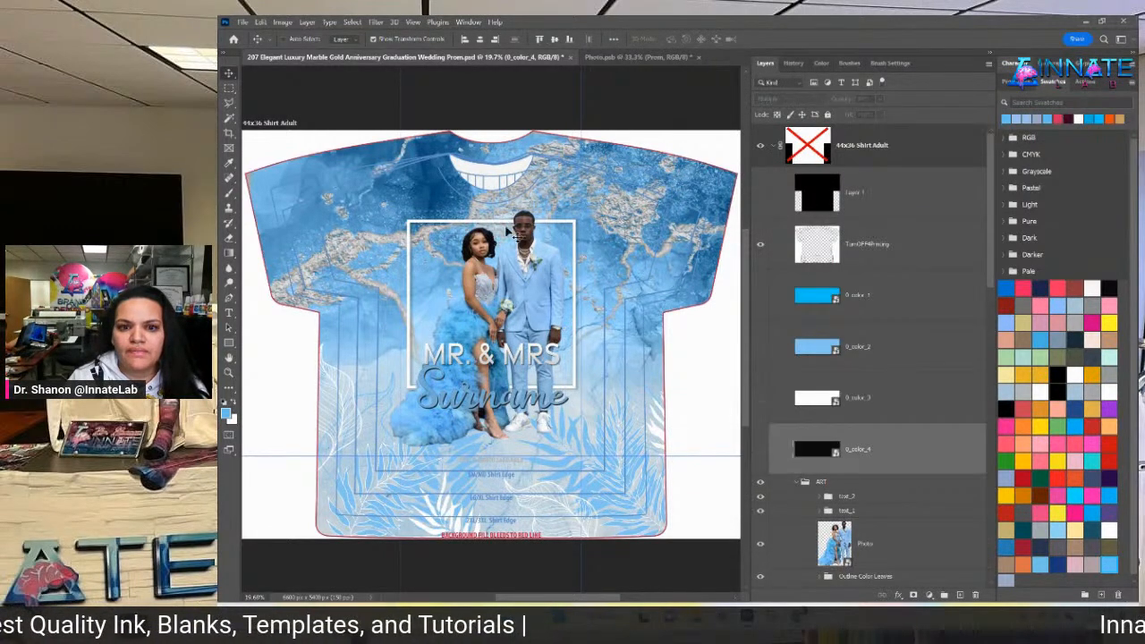
right_click(888, 484)
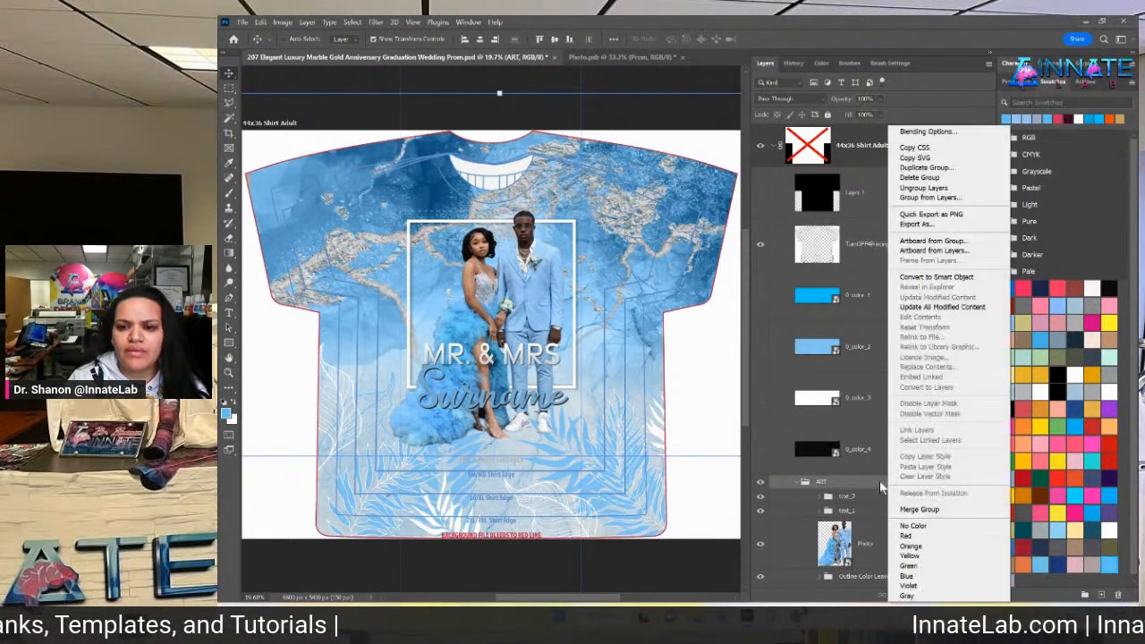
left_click(975, 215)
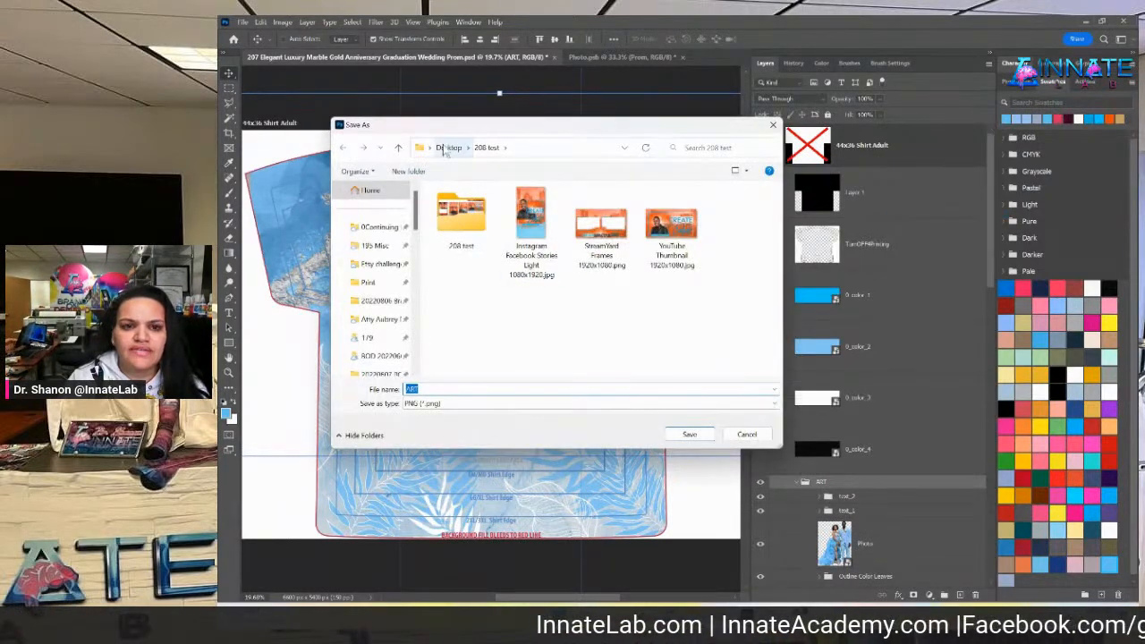
scroll(380, 315, "down", 3)
scroll(380, 315, "down", 5)
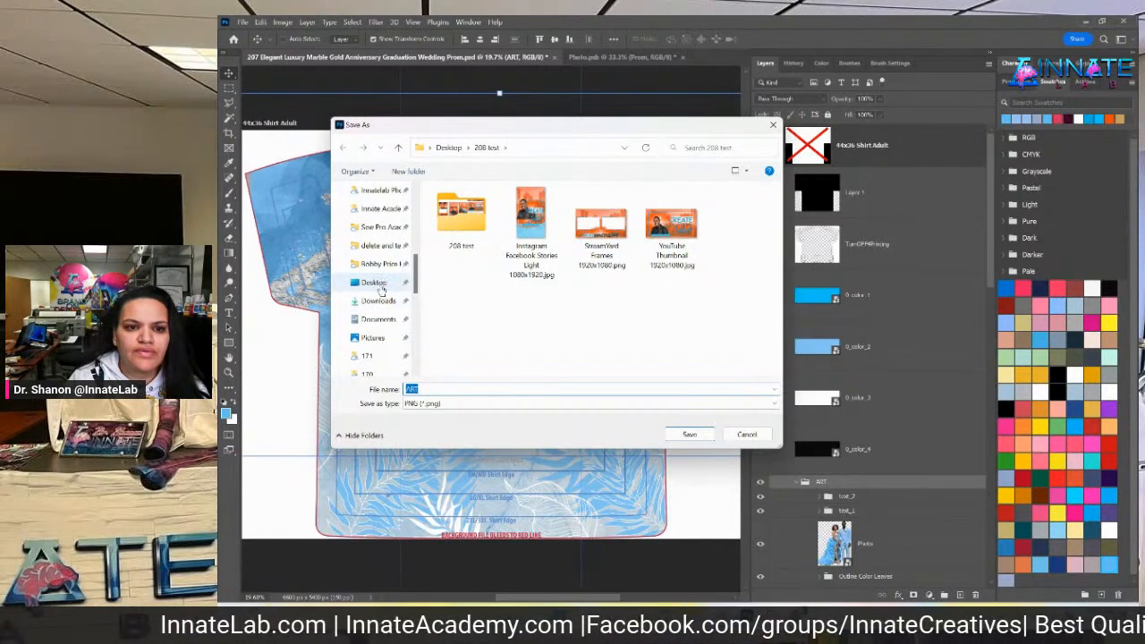
left_click(378, 300)
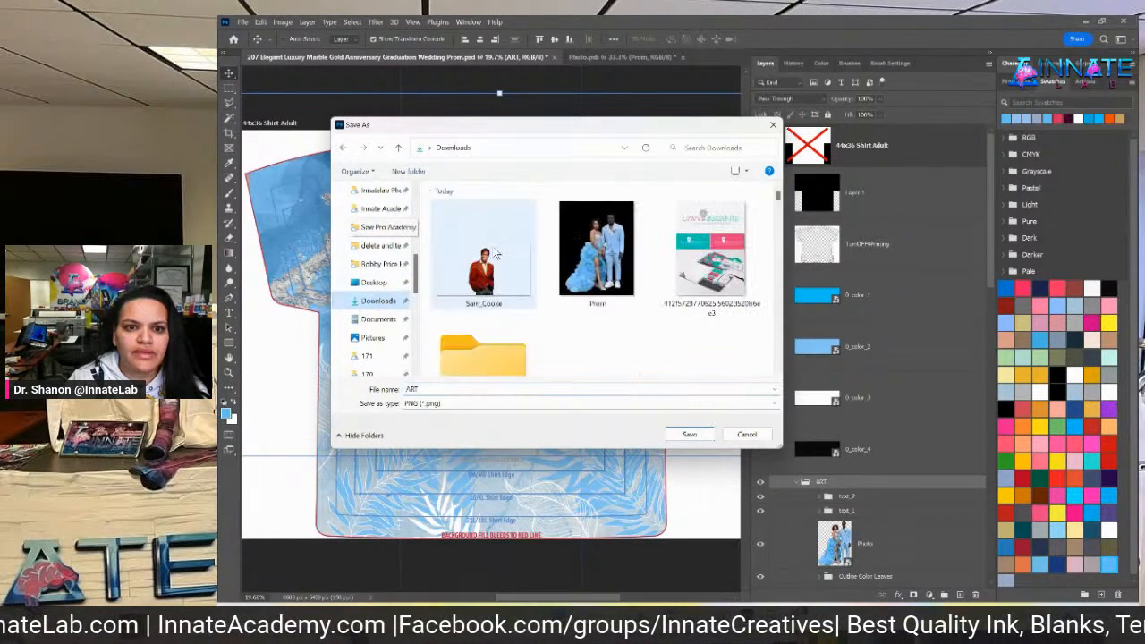
scroll(475, 295, "down", 1)
double_click(472, 308)
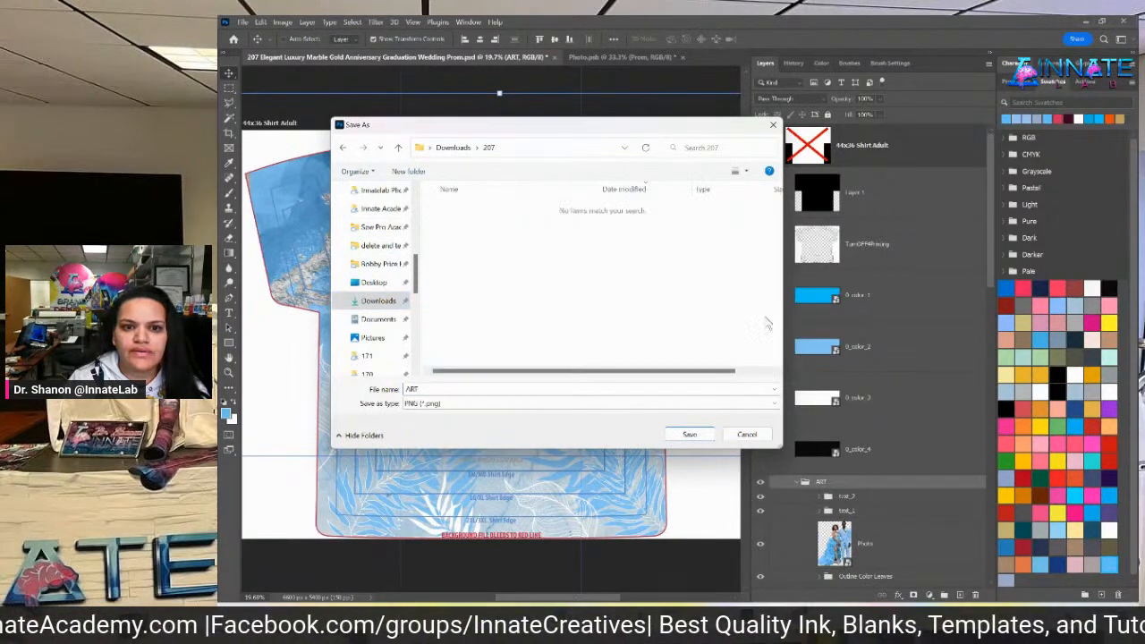
double_click(569, 389)
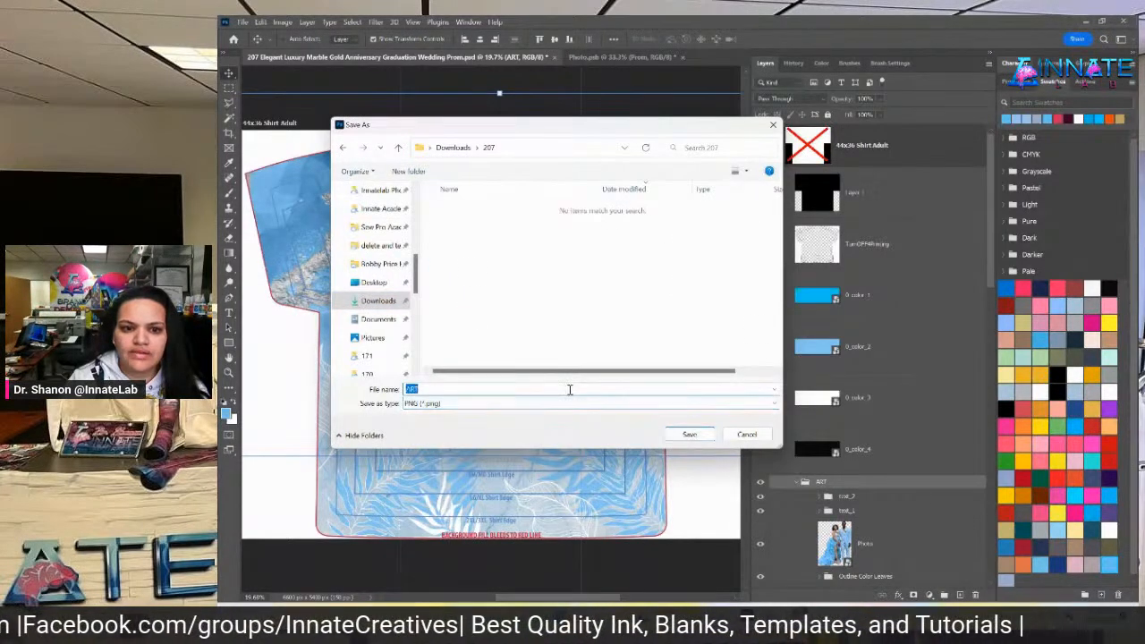
key("Return")
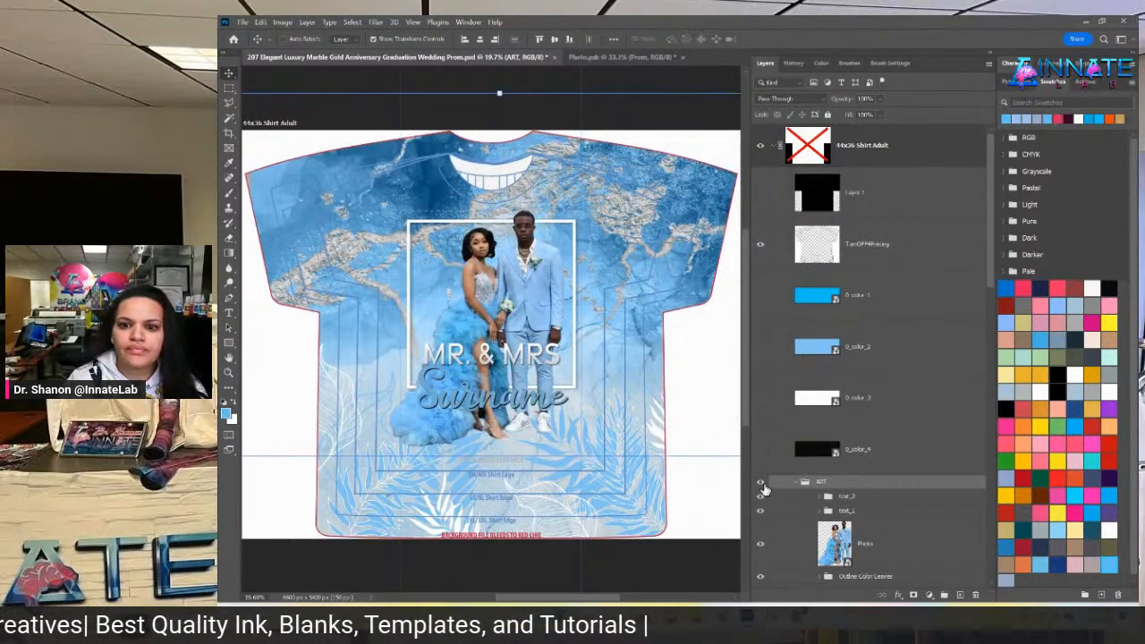
Save the Photo.psb smart object with File > Save and close its tab
left_click(627, 57)
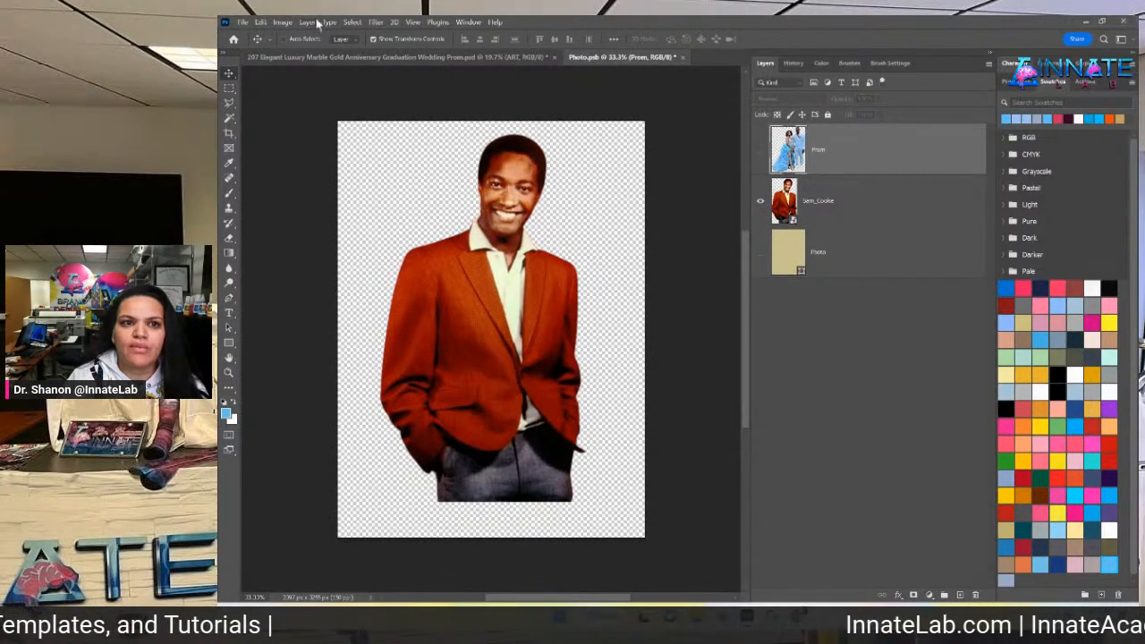
left_click(241, 21)
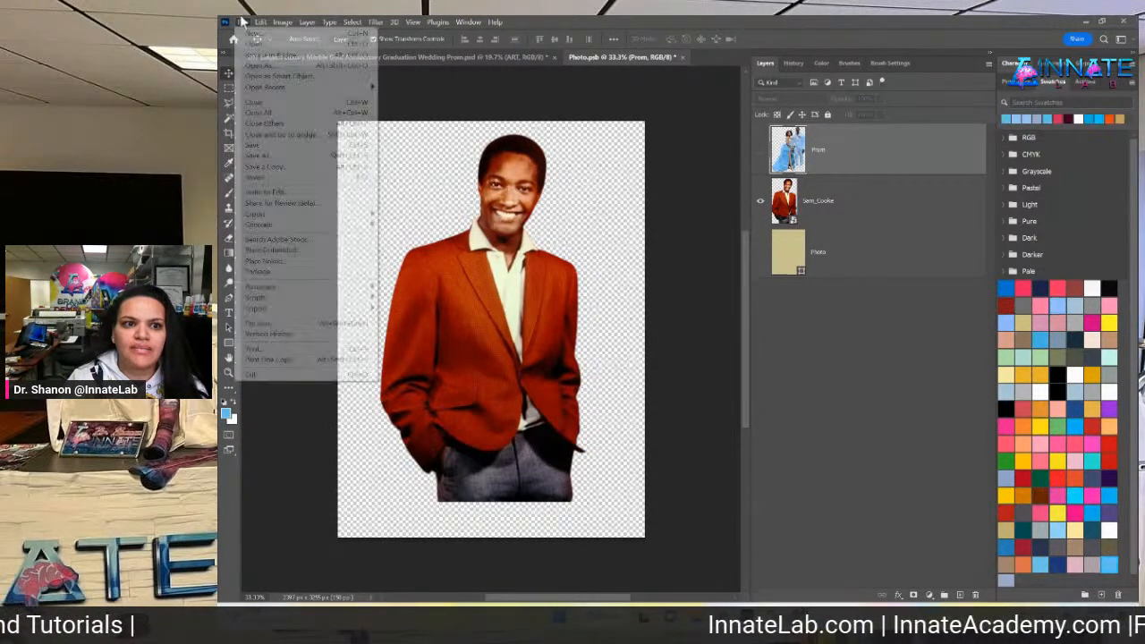
left_click(271, 148)
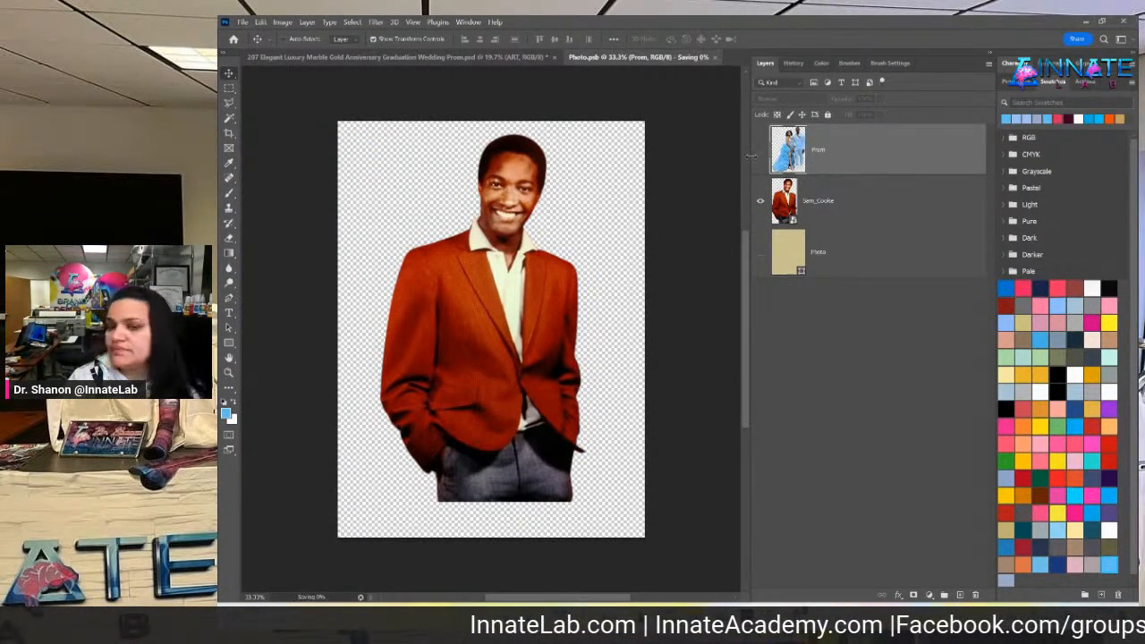
left_click(678, 57)
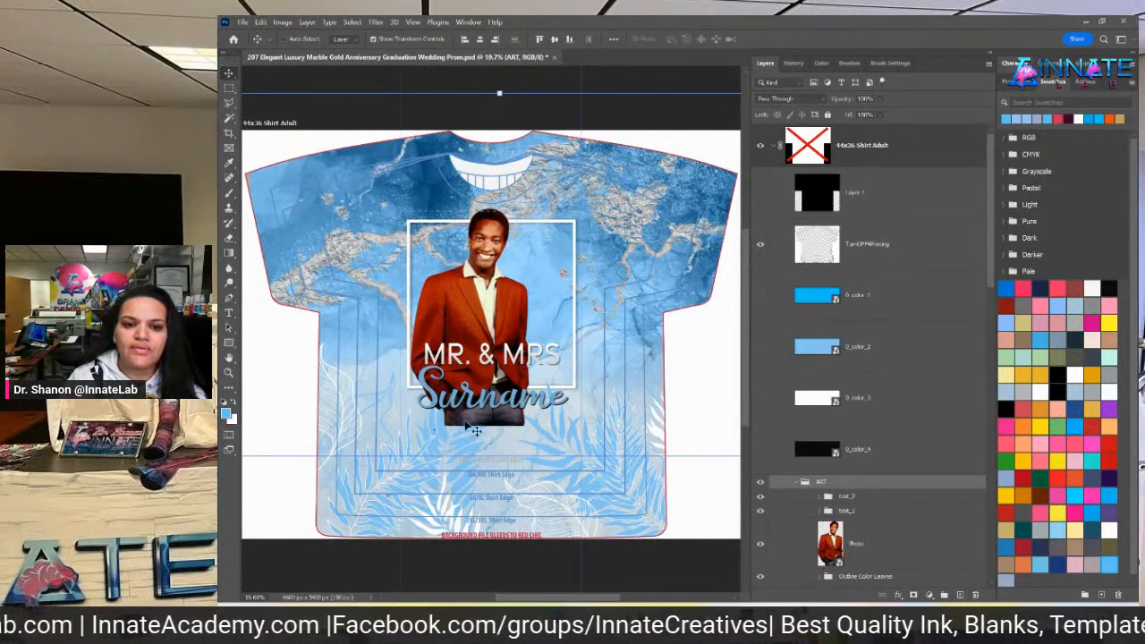
scroll(964, 540, "down", 2)
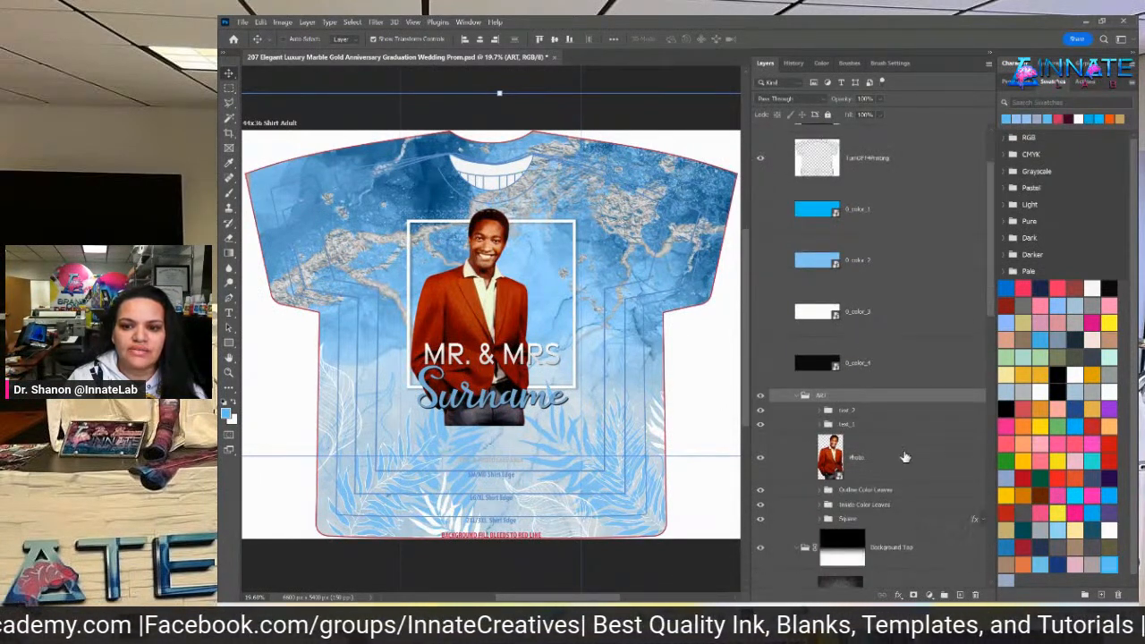
Add a layer mask to the Photo layer and target the mask for painting
left_click(854, 459)
left_click(913, 595)
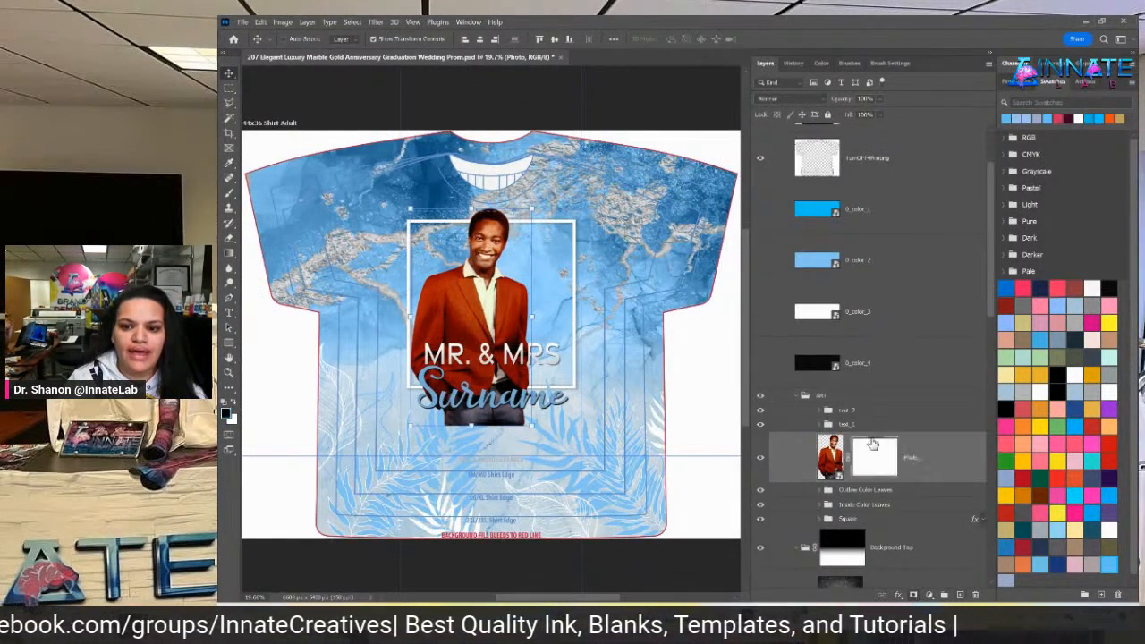
left_click(230, 193)
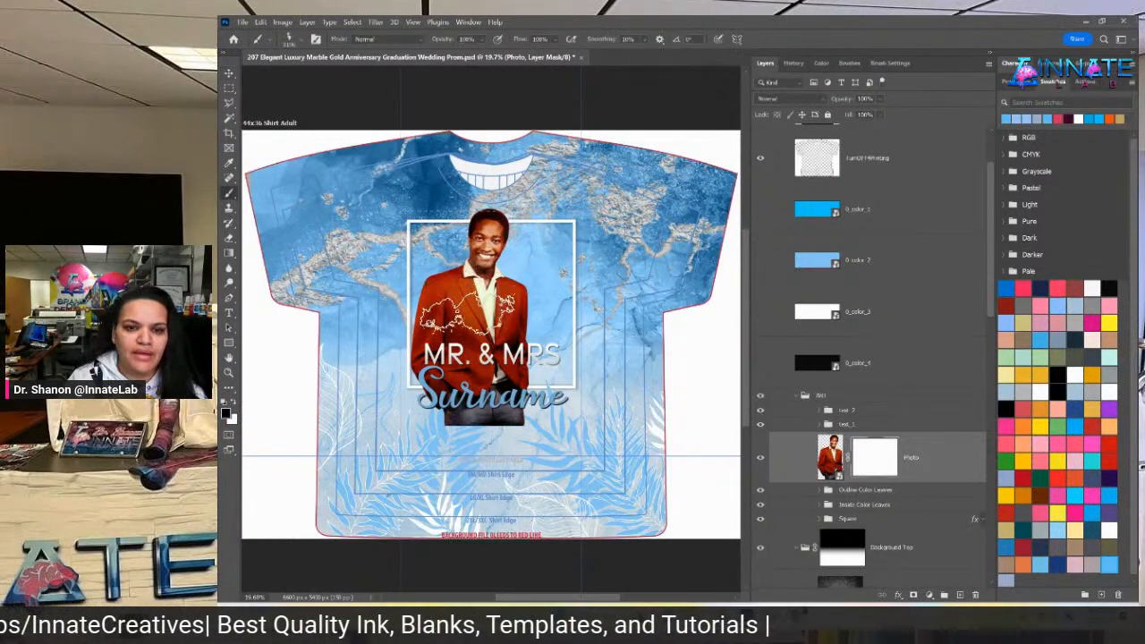
Paint out the jeans below 'Surname' with a small soft round brush
left_click(299, 38)
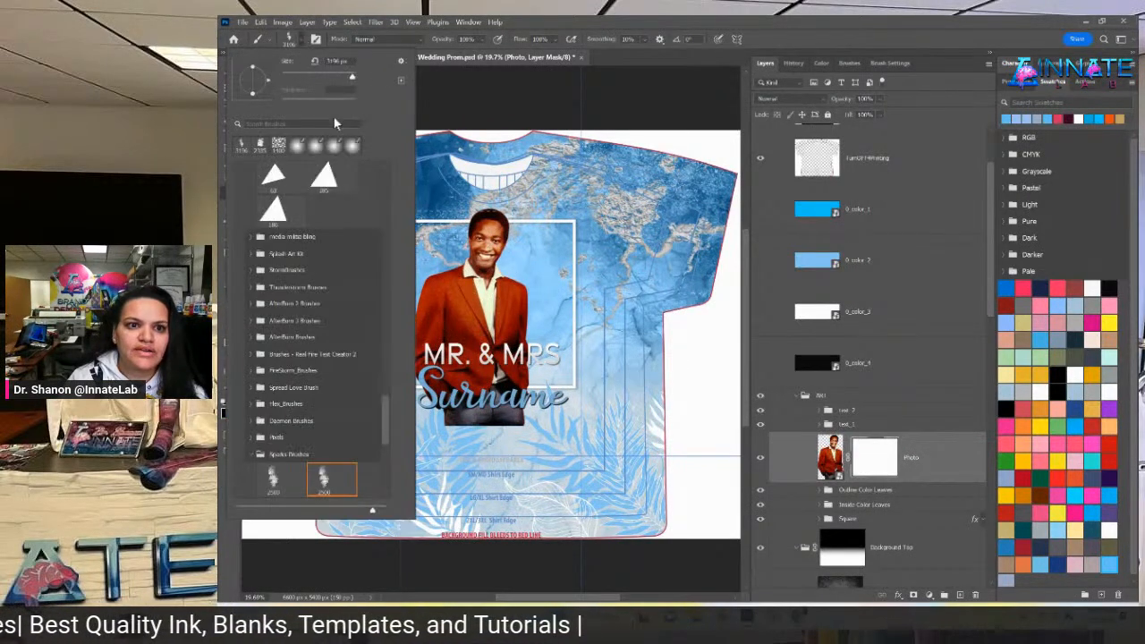
left_click_drag(386, 394, 389, 128)
left_click_drag(384, 329, 388, 182)
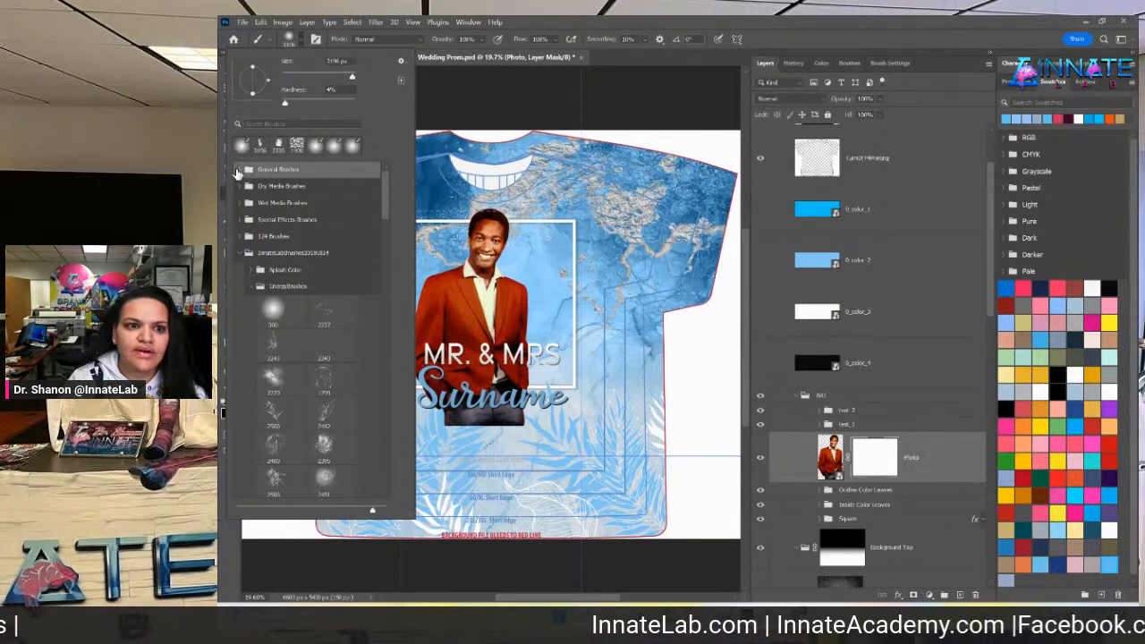
left_click(239, 171)
left_click(270, 195)
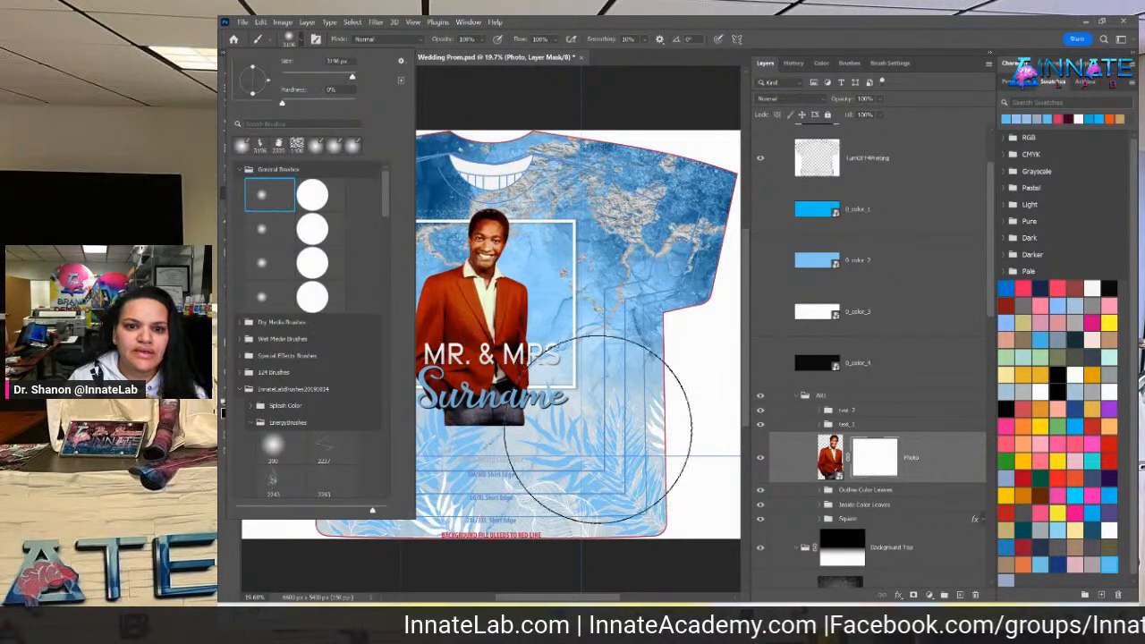
mouse_move(604, 390)
left_mouse_down()
mouse_move(523, 394)
mouse_move(535, 395)
left_mouse_up()
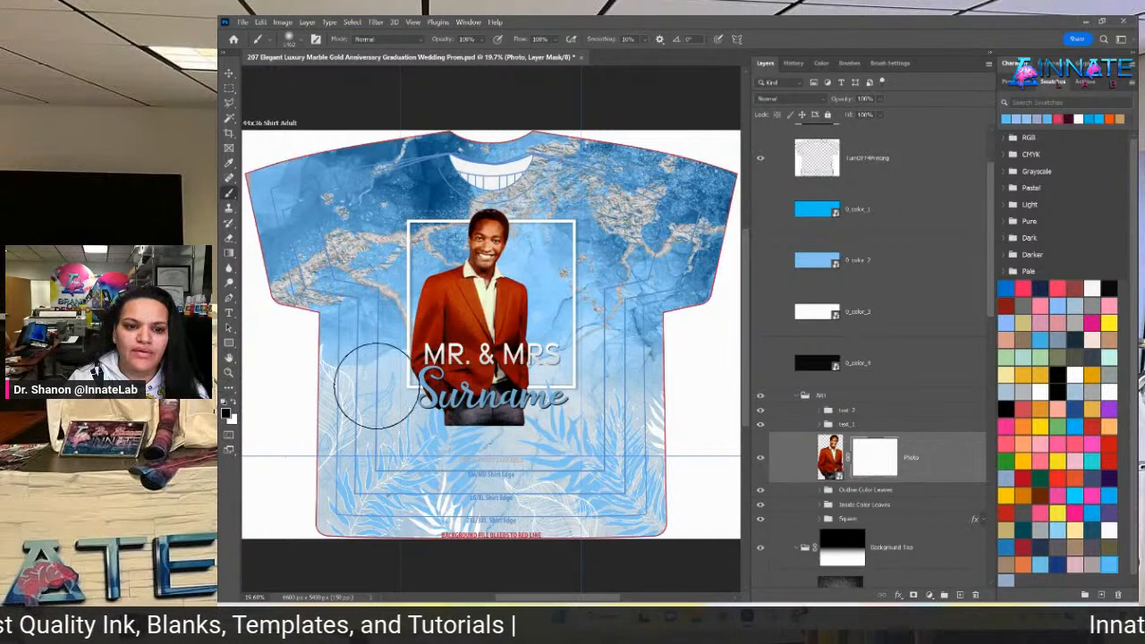
mouse_move(396, 427)
left_mouse_down()
mouse_move(540, 446)
mouse_move(577, 447)
mouse_move(591, 433)
mouse_move(414, 452)
left_mouse_up()
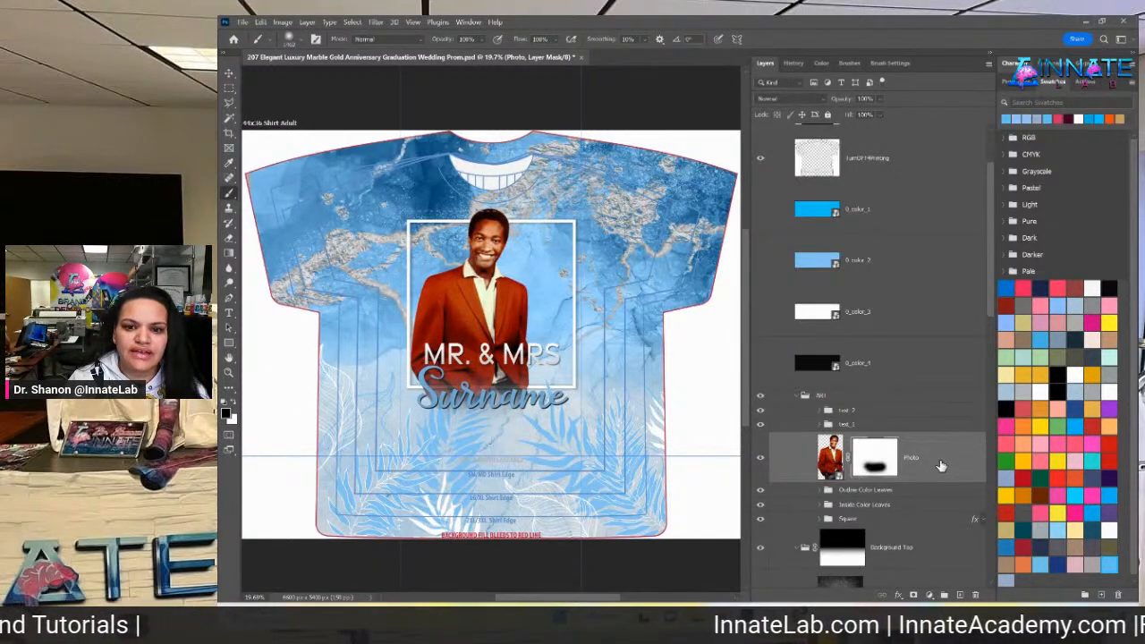
left_click(830, 456)
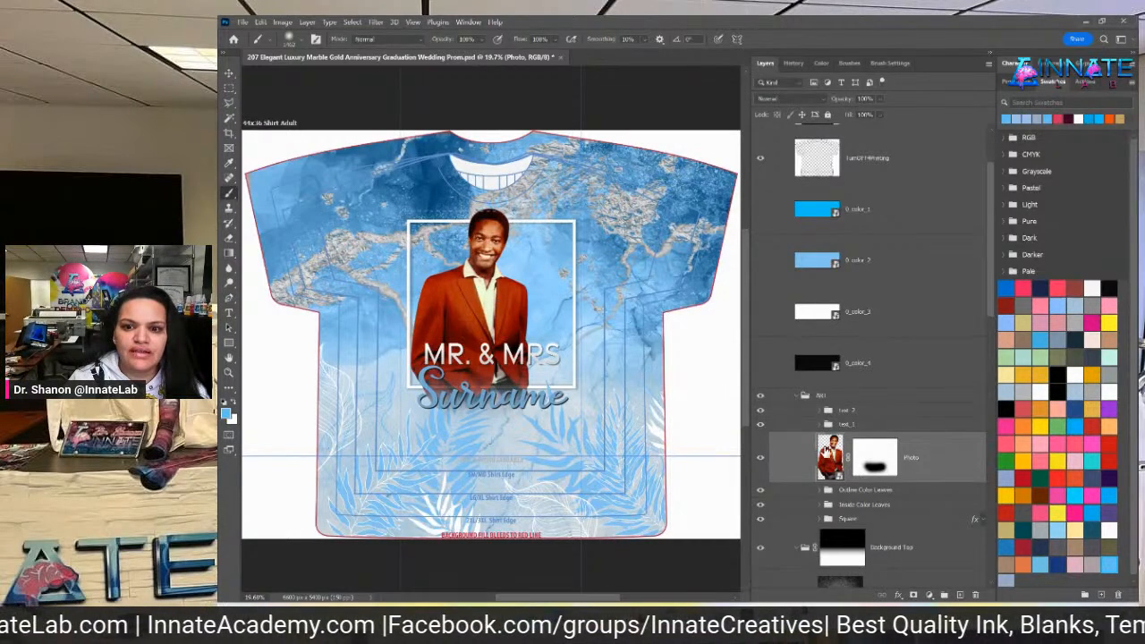
Move the masked portrait about 18 px to the right with the Move tool
double_click(827, 452)
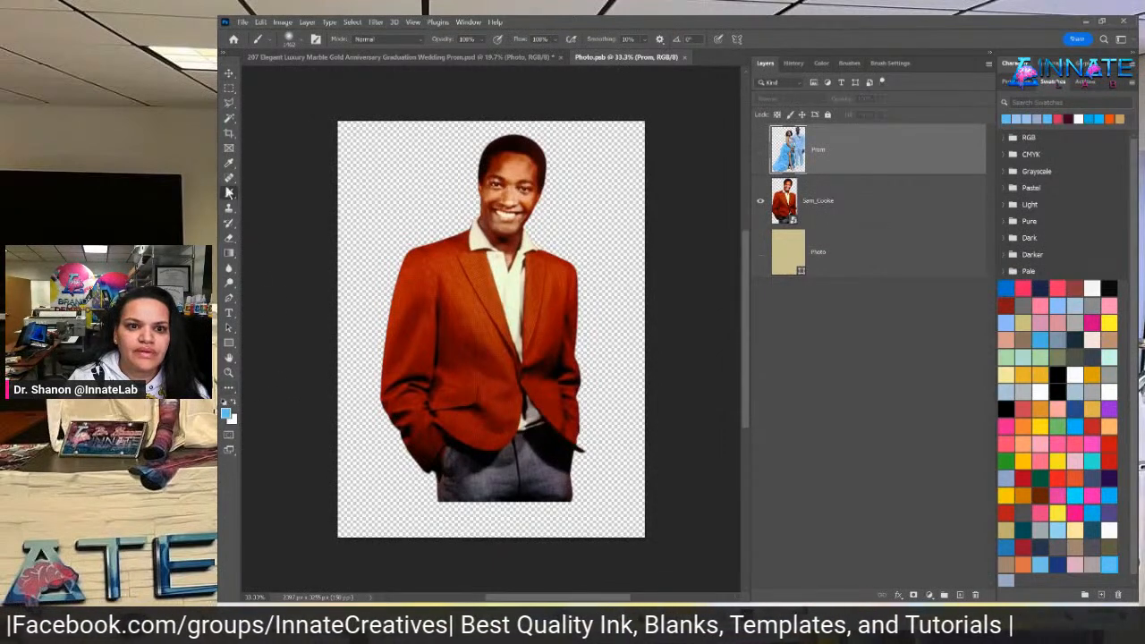
left_click(229, 75)
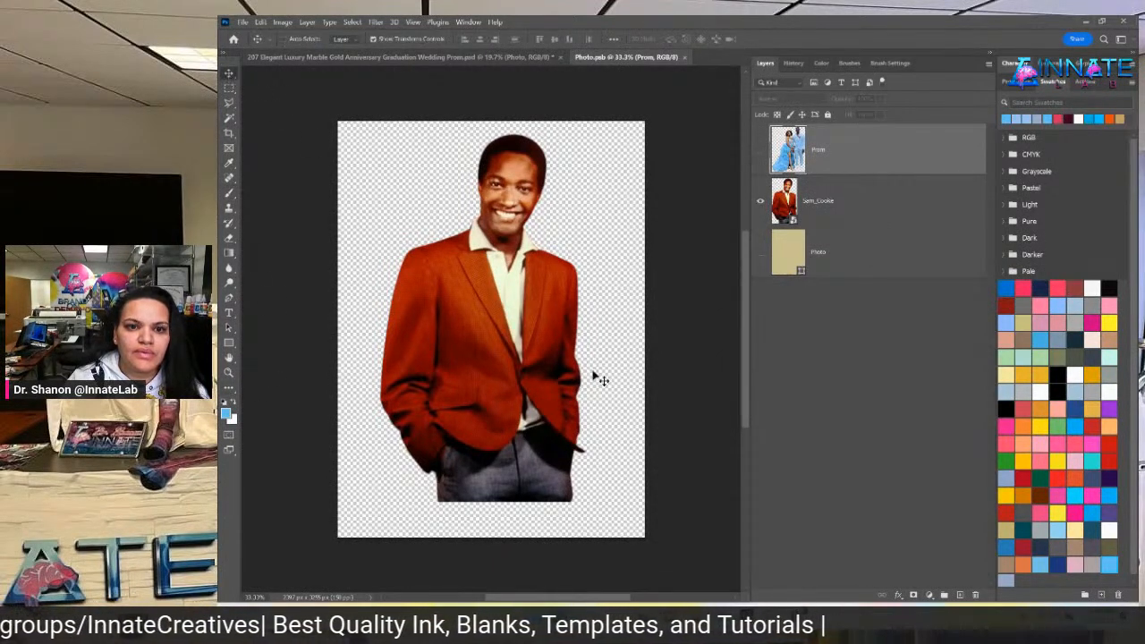
left_click(687, 57)
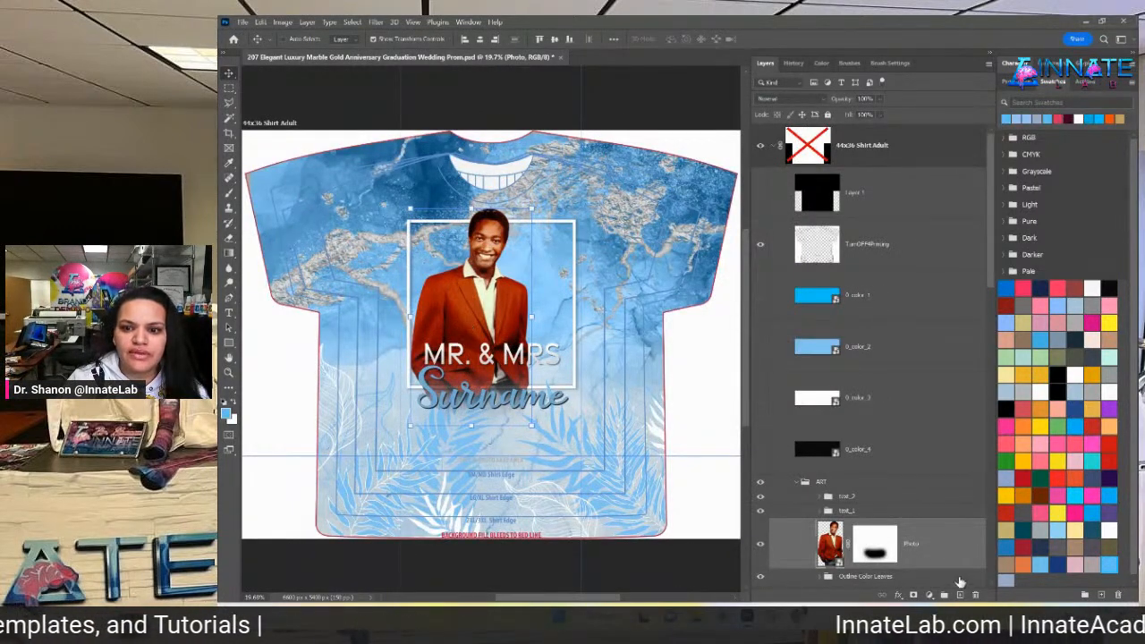
left_click_drag(481, 308, 497, 309)
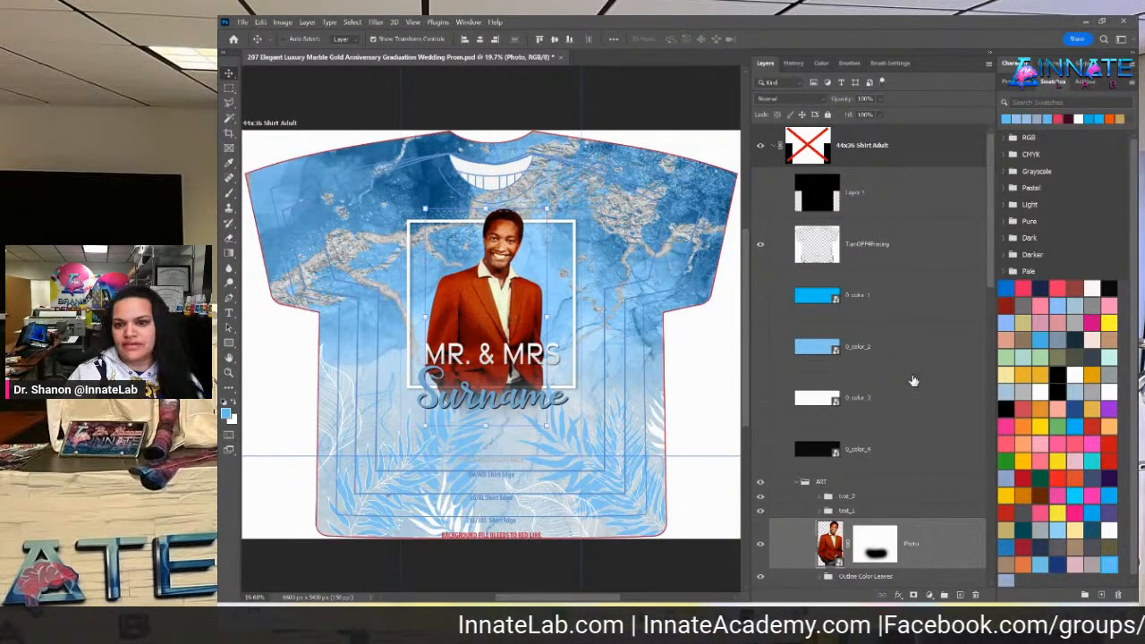
left_click(871, 423)
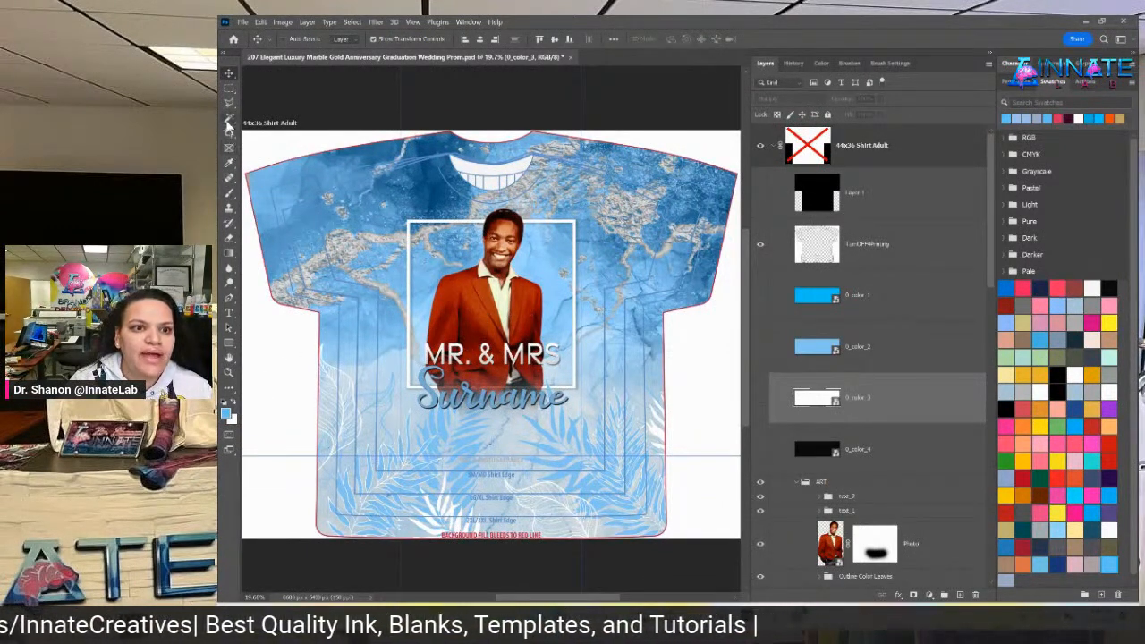
Sample the jacket red 991b04 with the Eyedropper and add it to the Swatches panel
left_click(229, 164)
left_click_drag(459, 293, 474, 305)
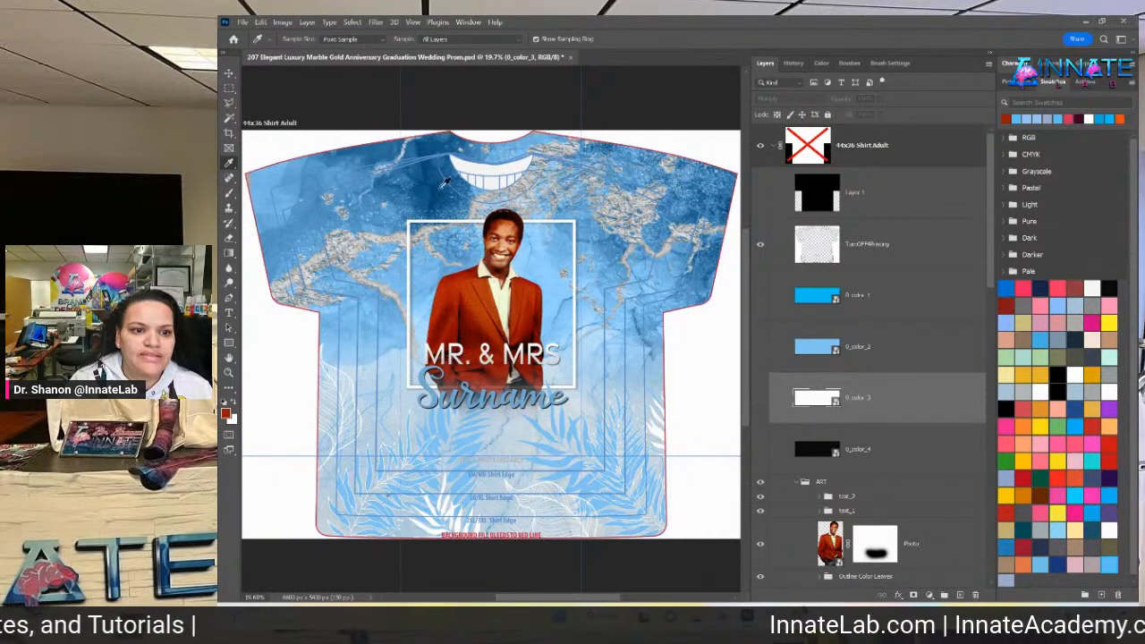
left_click(227, 413)
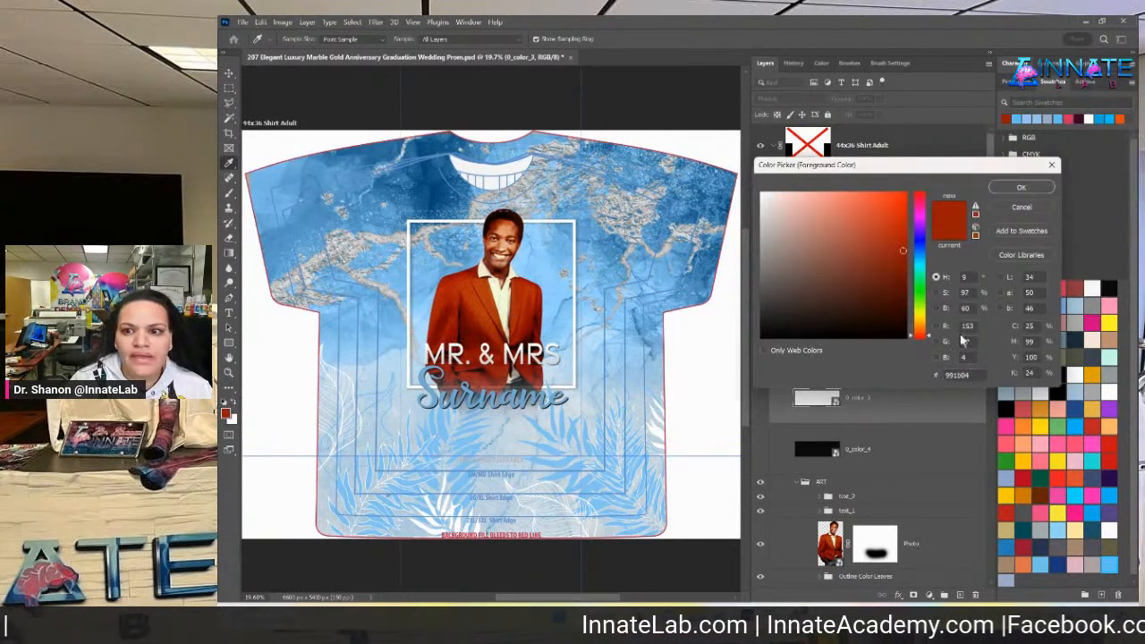
left_click(1028, 232)
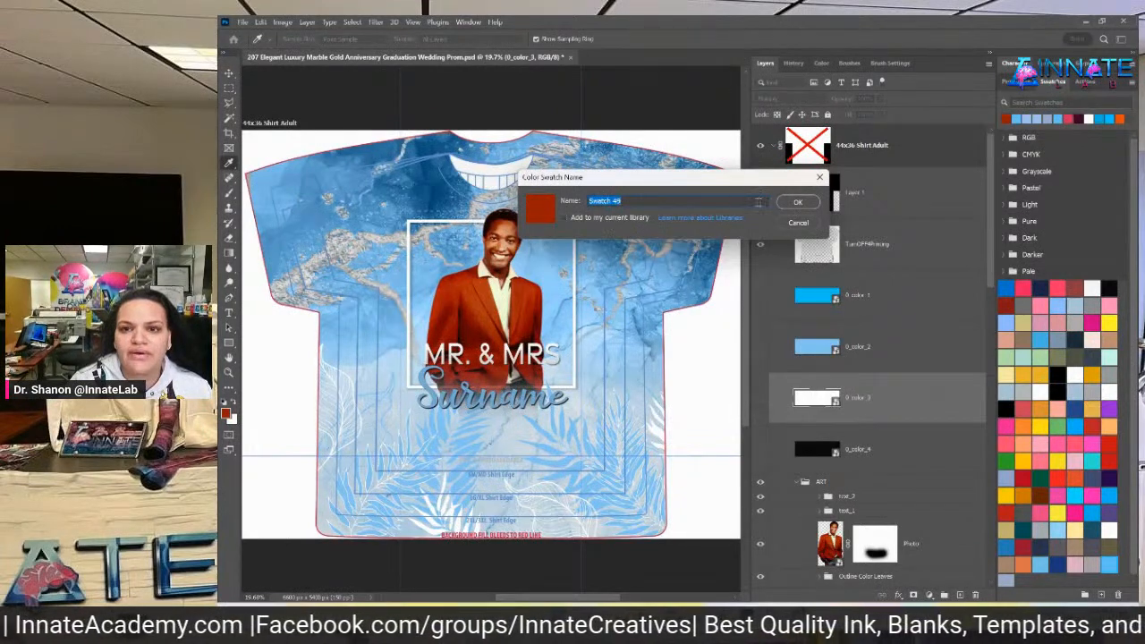
left_click(797, 203)
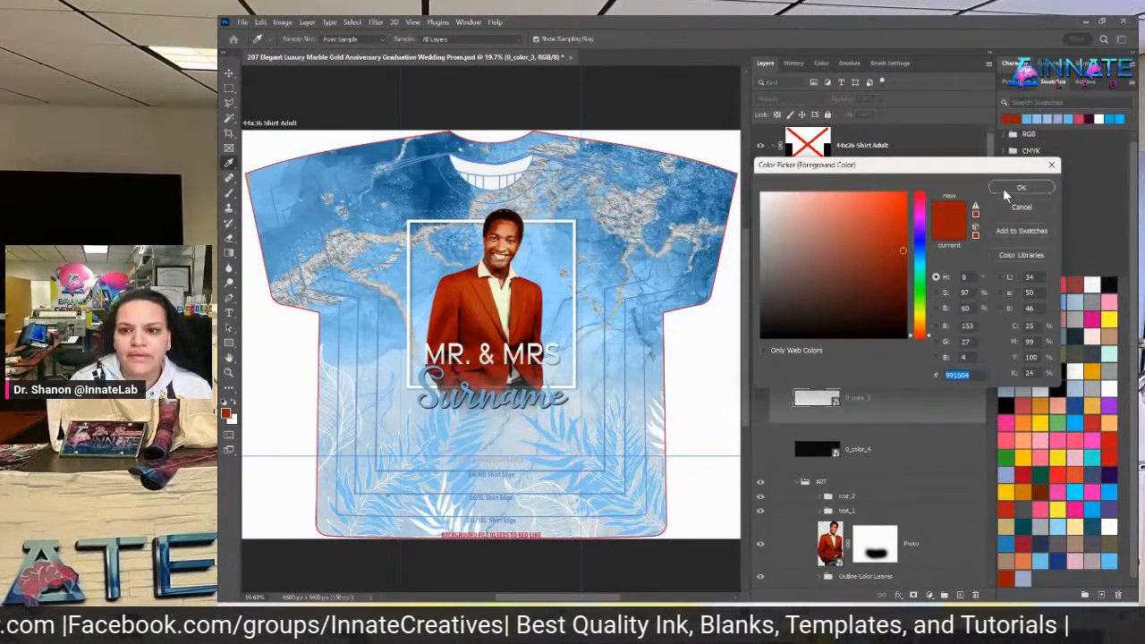
left_click(1003, 188)
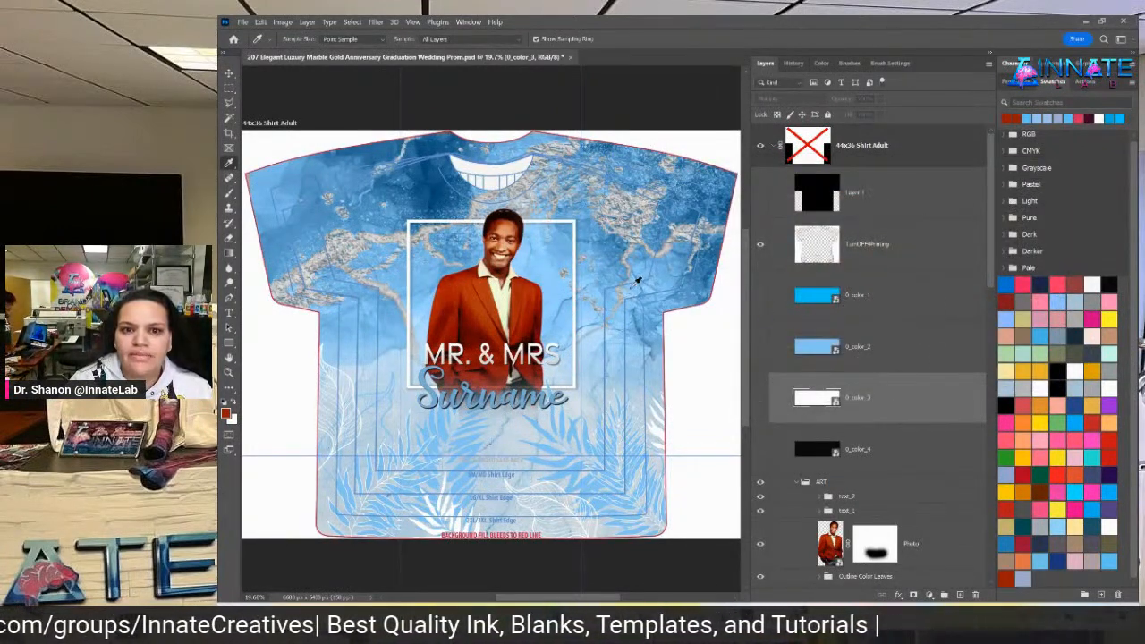
left_click(805, 344)
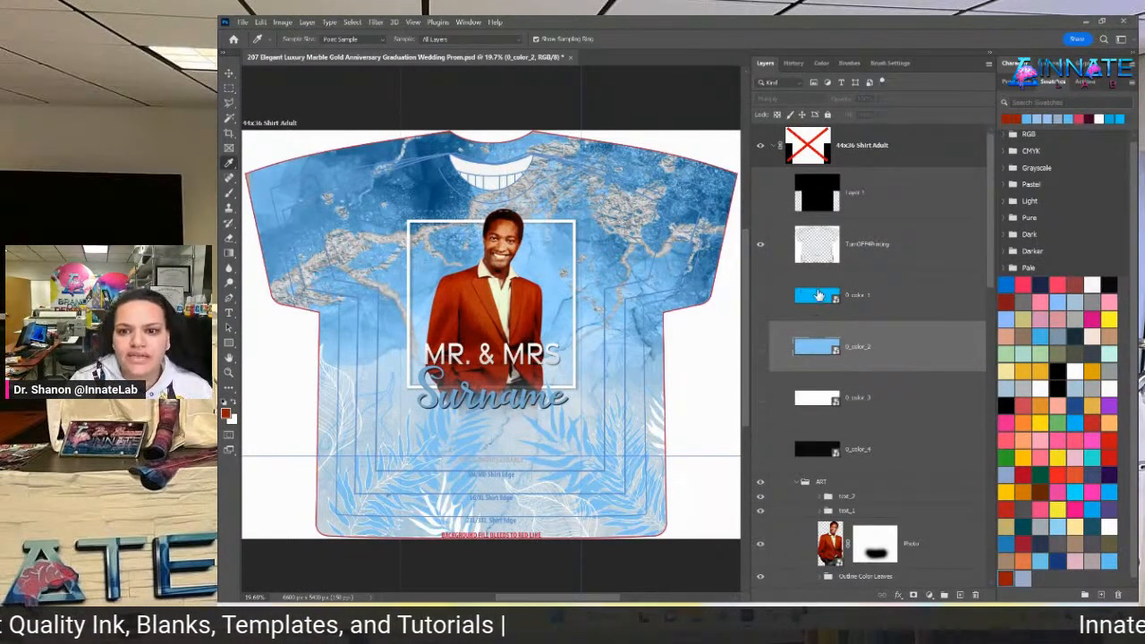
In 0_color_2, duplicate the Color 2 fill layer, fill it with the jacket red, then save and close
double_click(812, 348)
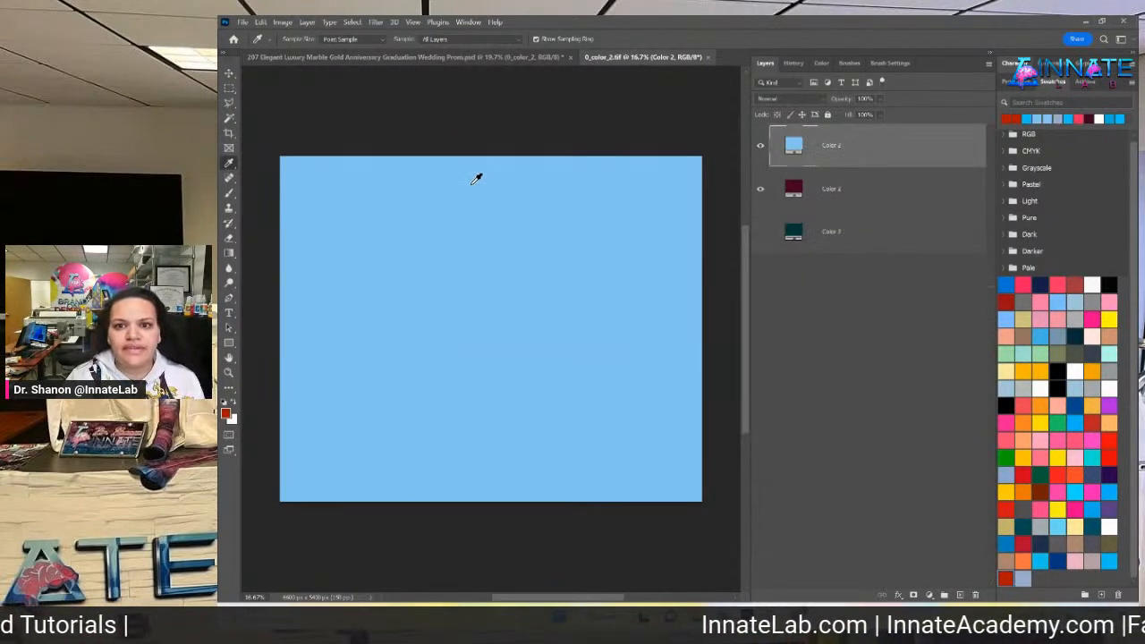
right_click(872, 153)
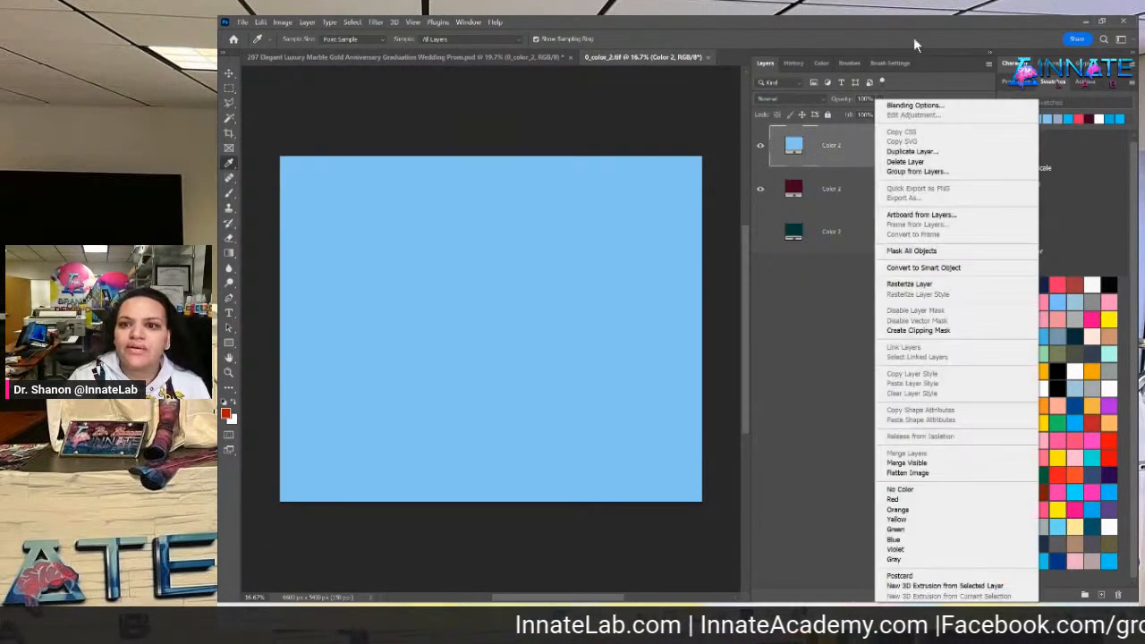
left_click(940, 153)
key("Return")
double_click(795, 154)
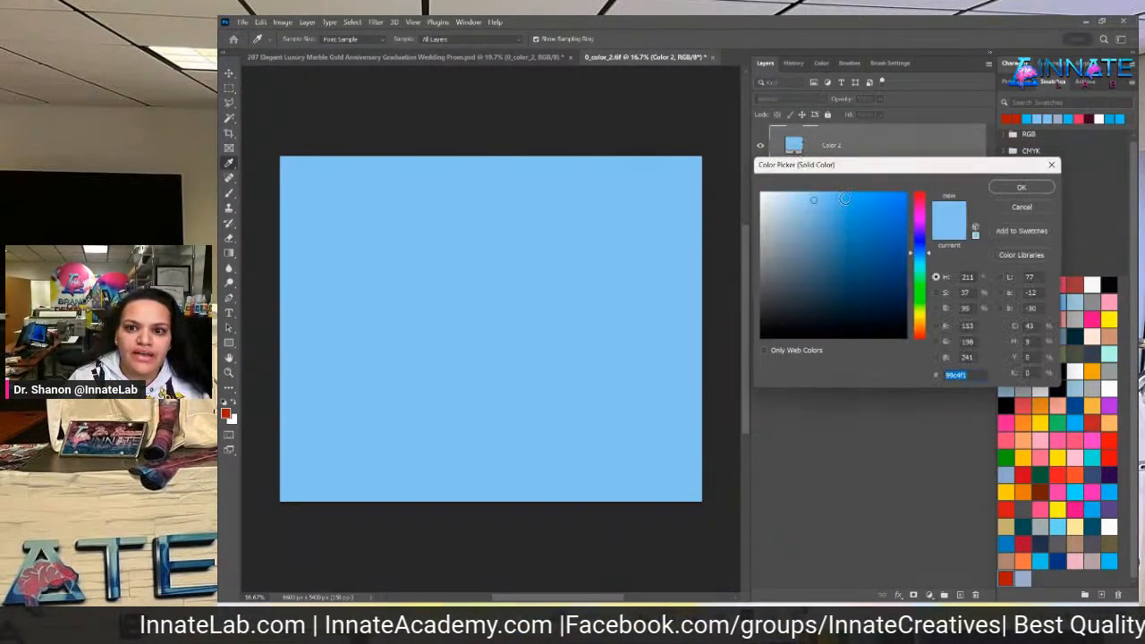
left_click(1010, 206)
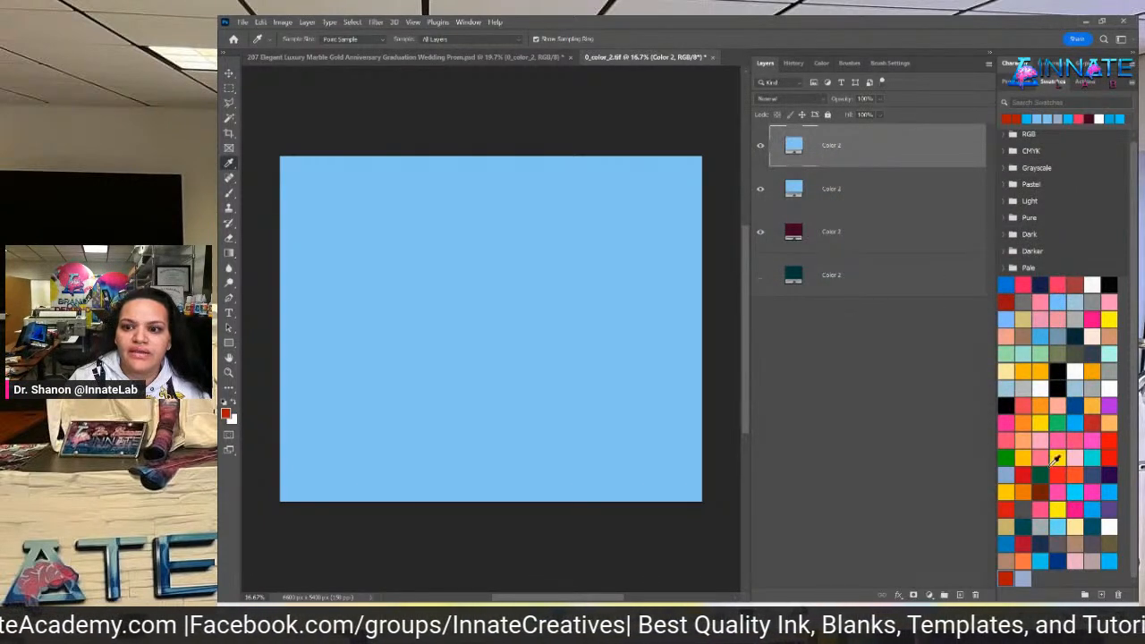
left_click(1006, 577)
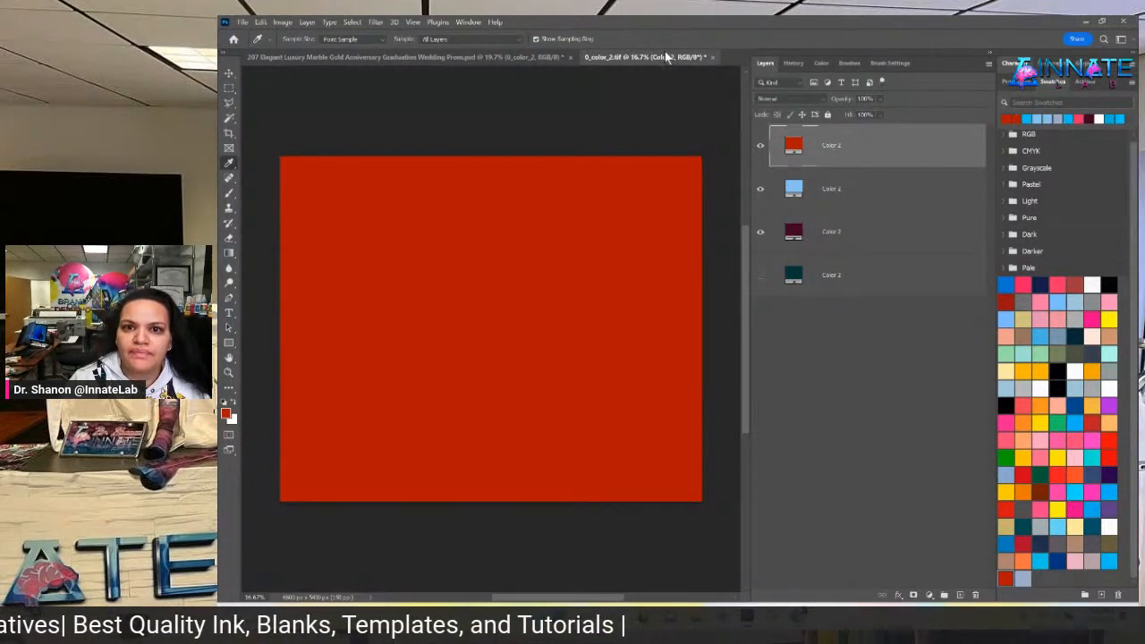
left_click(708, 57)
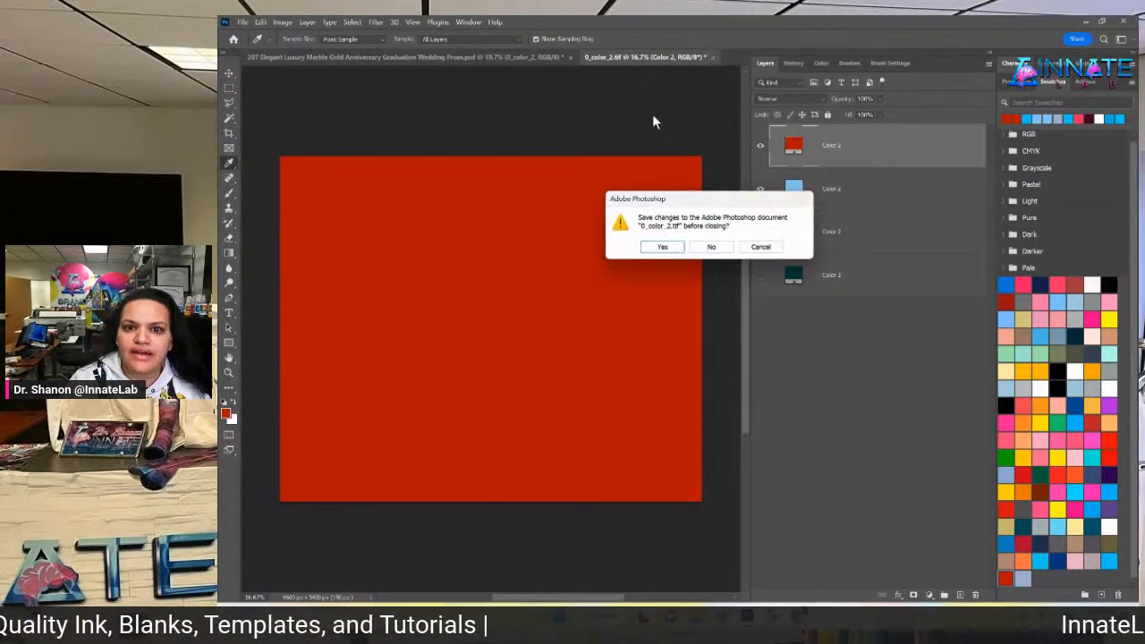
left_click(669, 245)
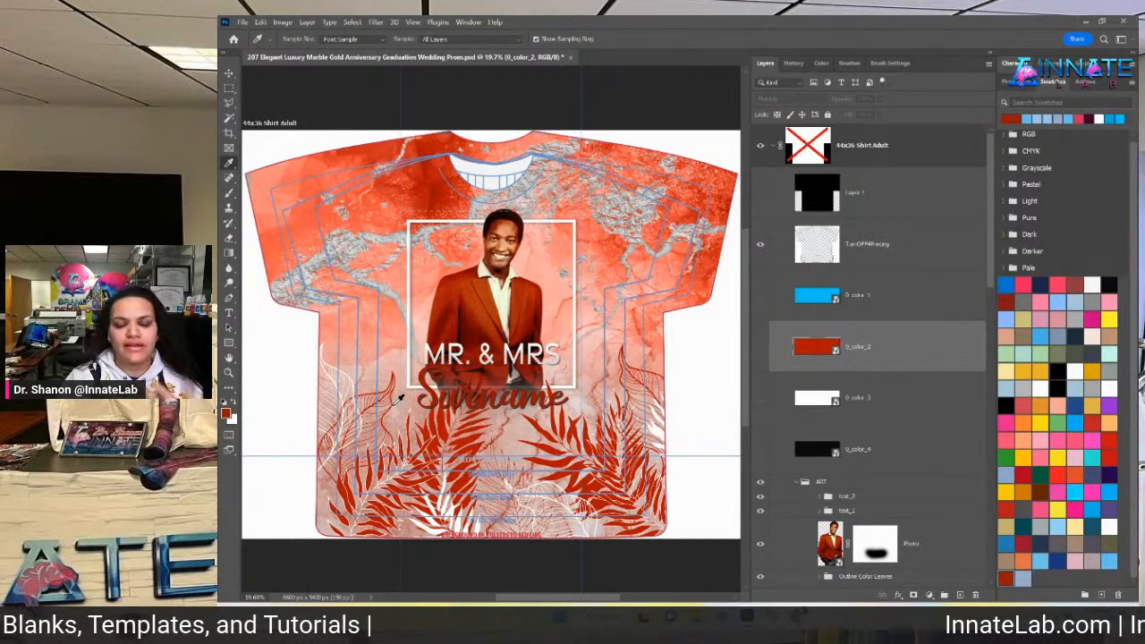
Pick the red 0_color_2 marble layer from the shirt canvas
scroll(563, 269, "down", 5)
scroll(564, 210, "up", 4)
scroll(424, 190, "up", 1)
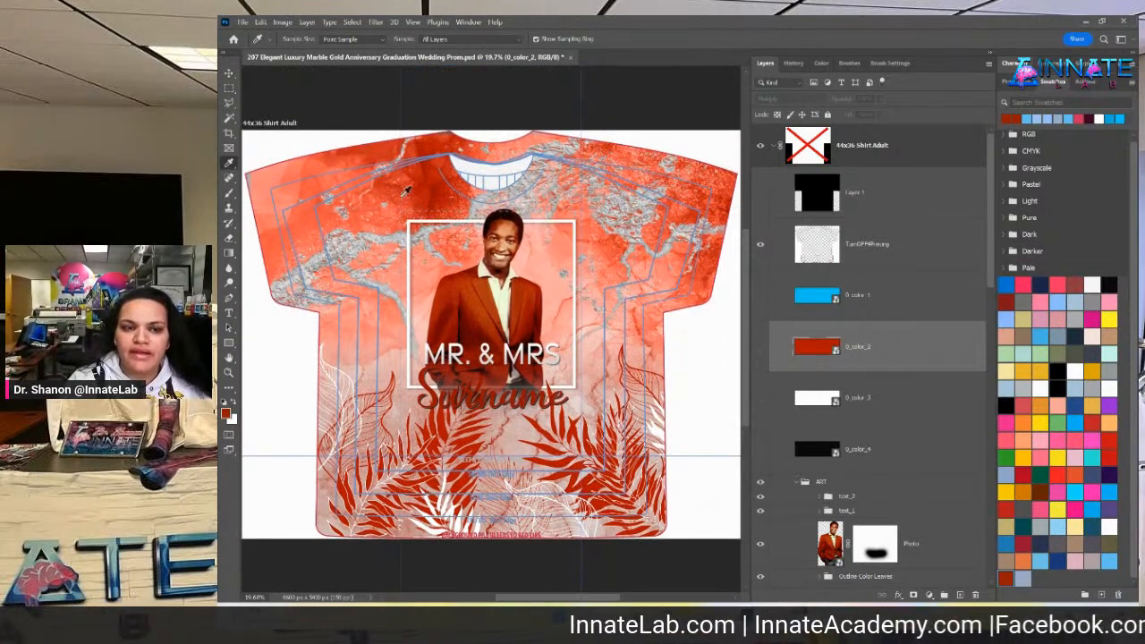
left_click(230, 75)
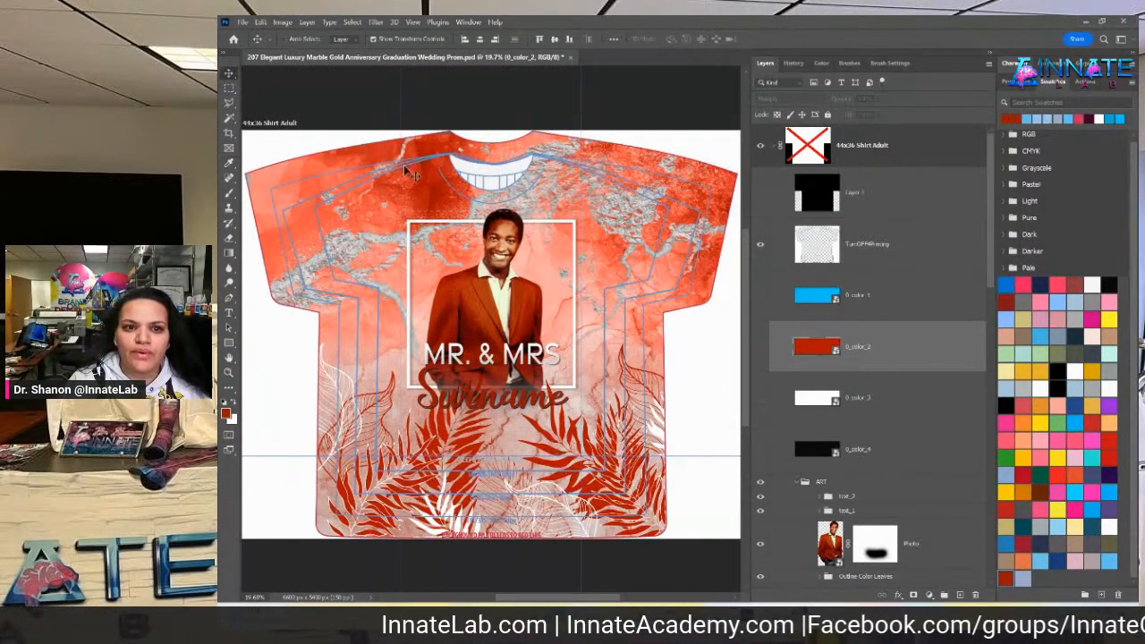
right_click(424, 188)
left_click(457, 218)
scroll(841, 400, "down", 5)
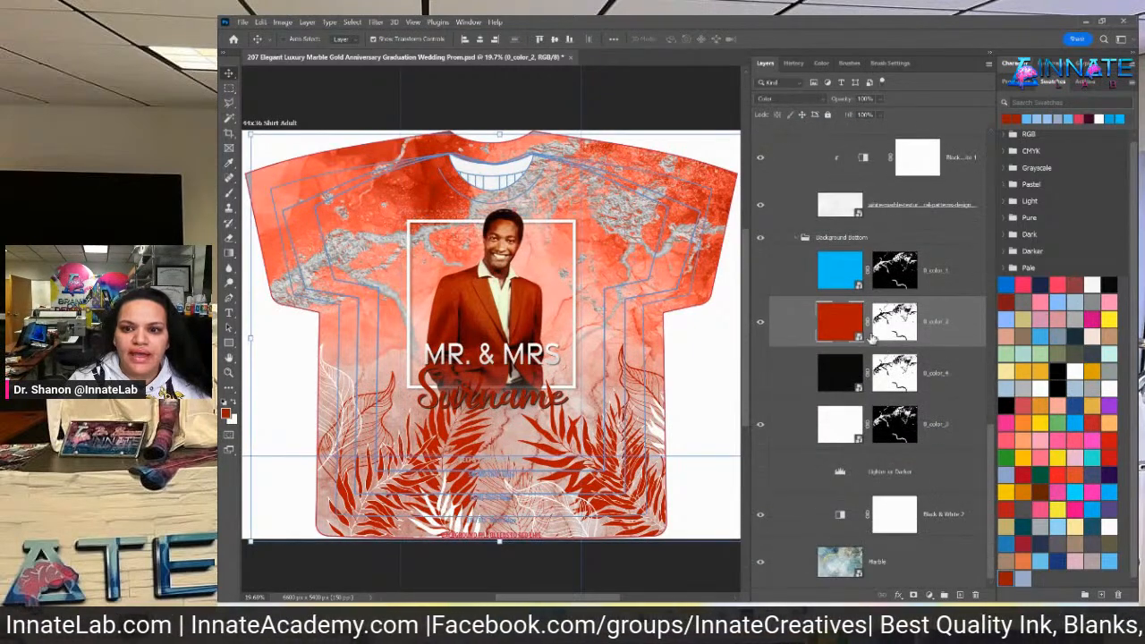
Turn on the Lighter or Darker levels adjustment and toggle it to compare
left_click(890, 482)
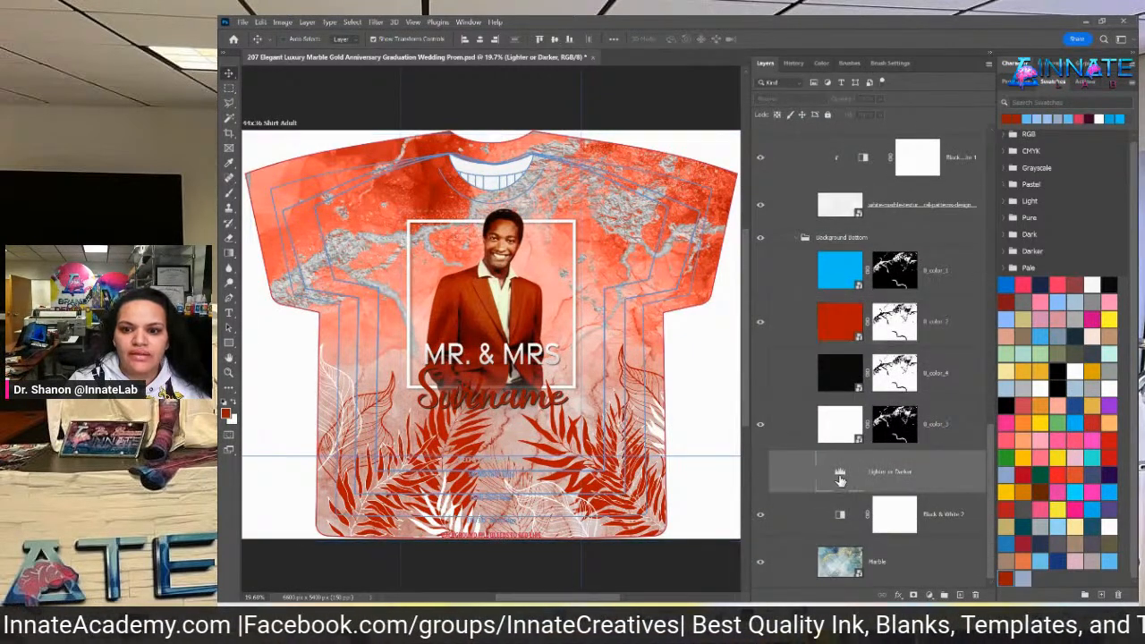
left_click(763, 479)
left_click(761, 474)
left_click(761, 474)
left_click(762, 474)
left_click(762, 474)
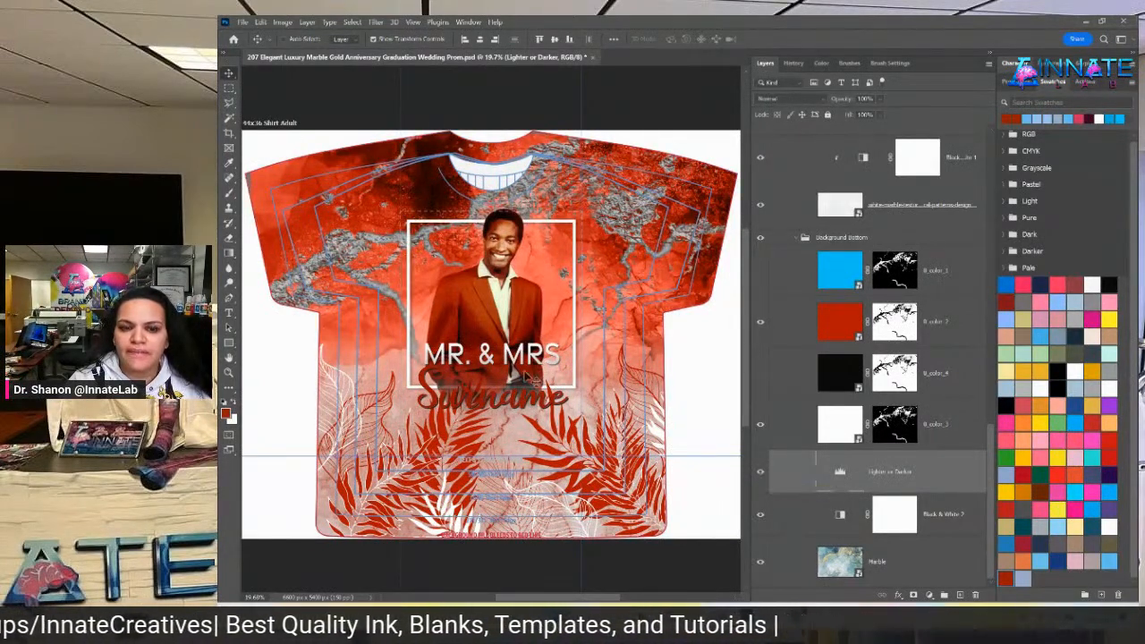
Retune the Lighter or Darker midtone and black-point sliders for deeper red marble
double_click(842, 477)
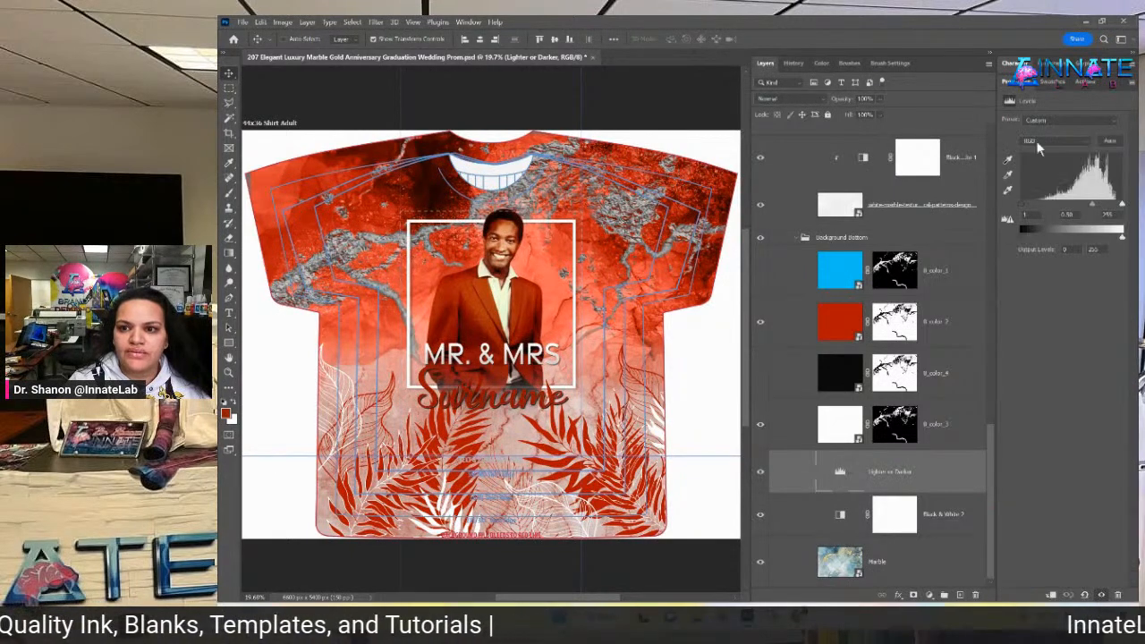
left_click_drag(1092, 209, 1124, 209)
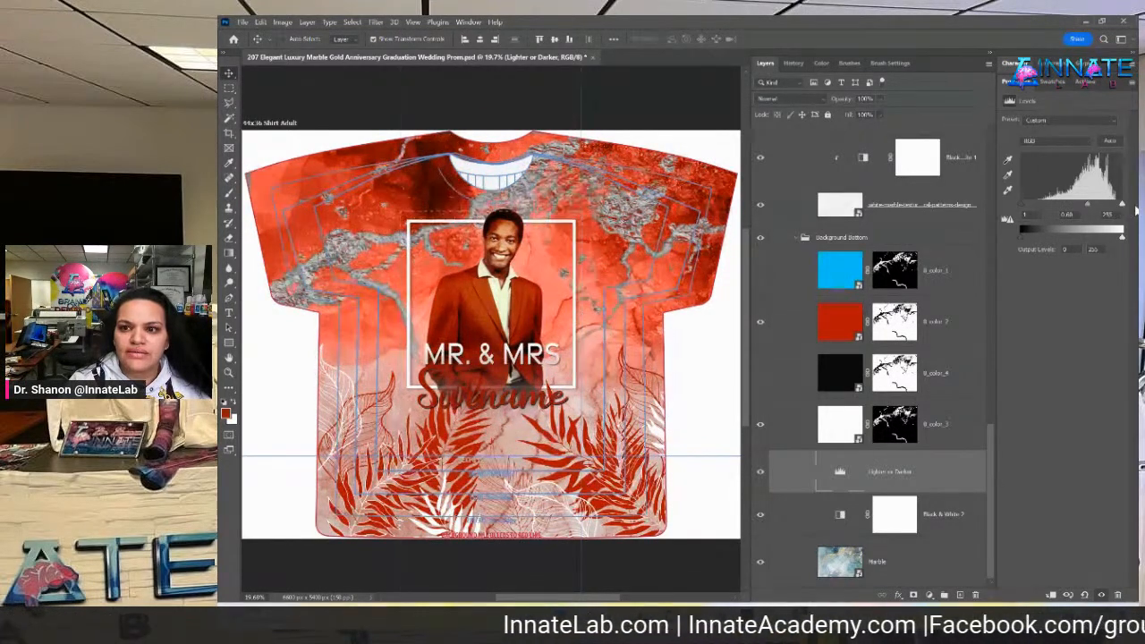
left_click_drag(1031, 204, 1118, 210)
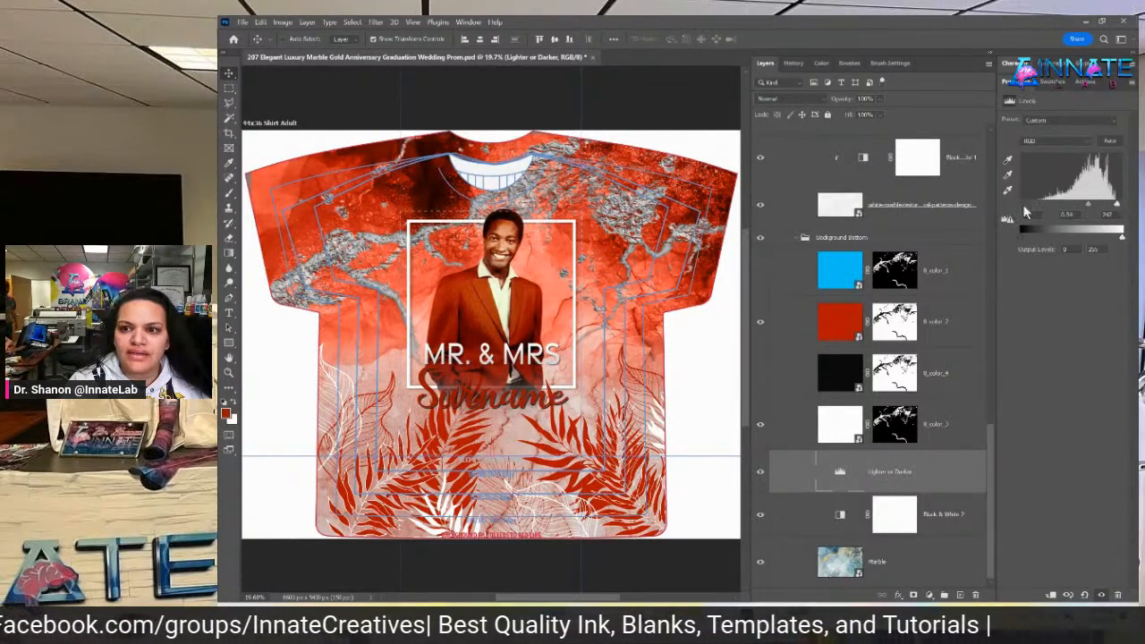
left_click_drag(1029, 204, 1022, 205)
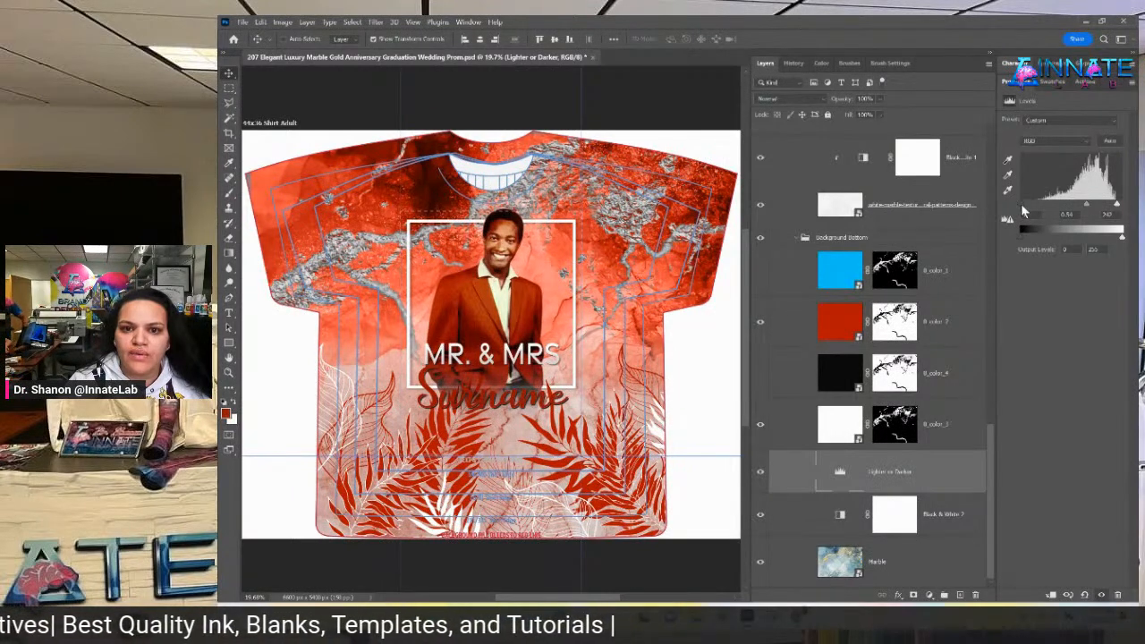
left_click(846, 321)
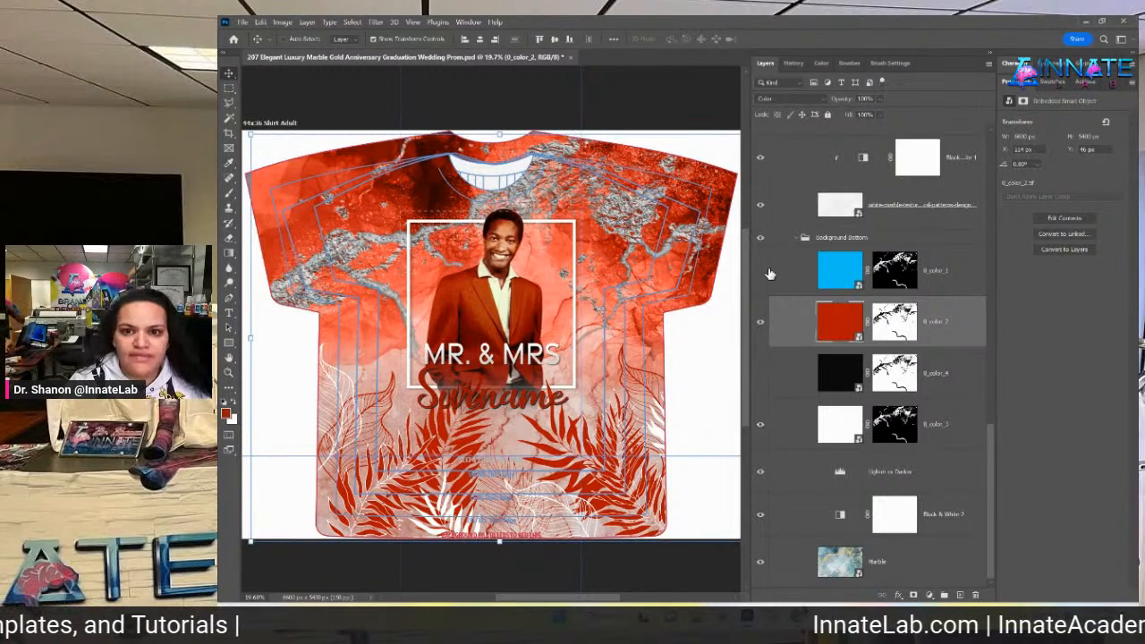
Compare the red 0_color_2 and blue 0_color_1 layers, leaving both visible
left_click(769, 271)
left_click(762, 323)
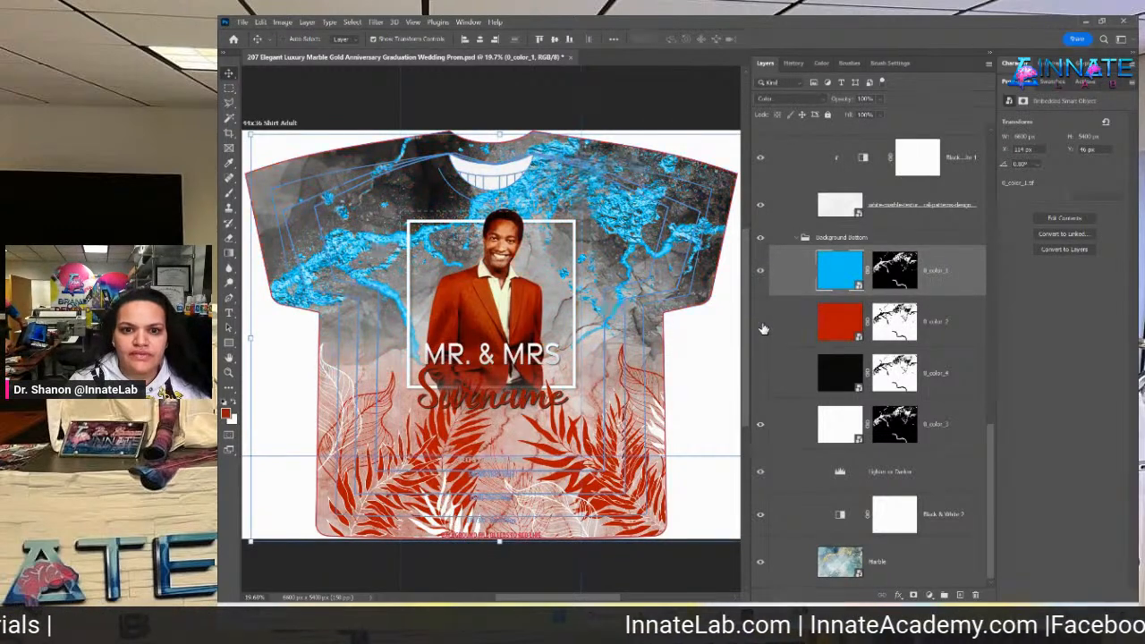
left_click(762, 323)
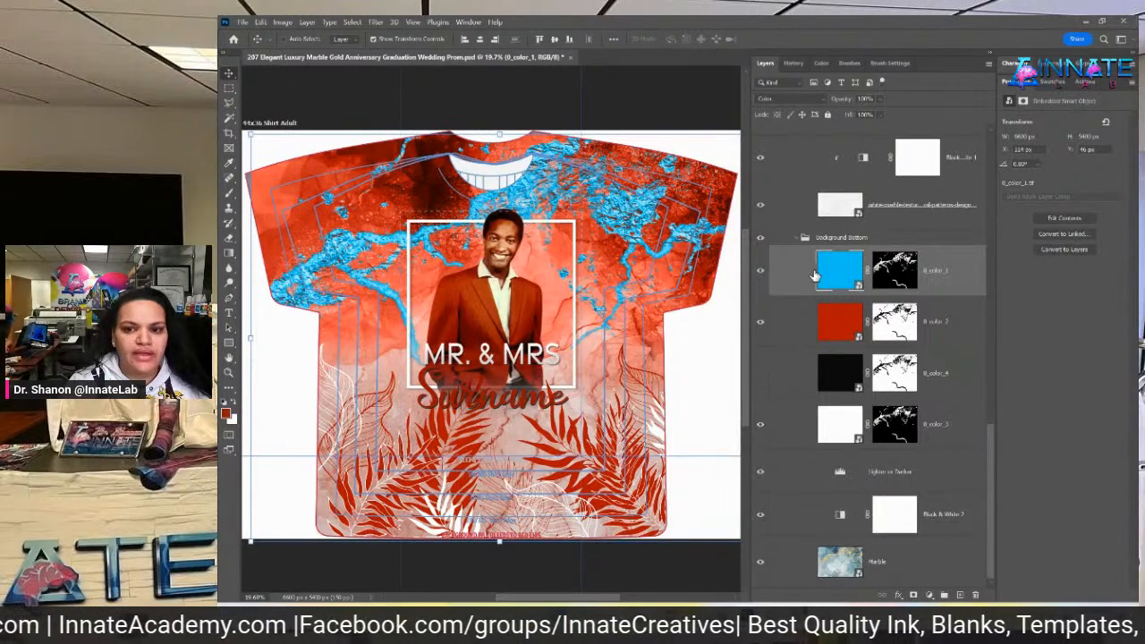
left_click(761, 279)
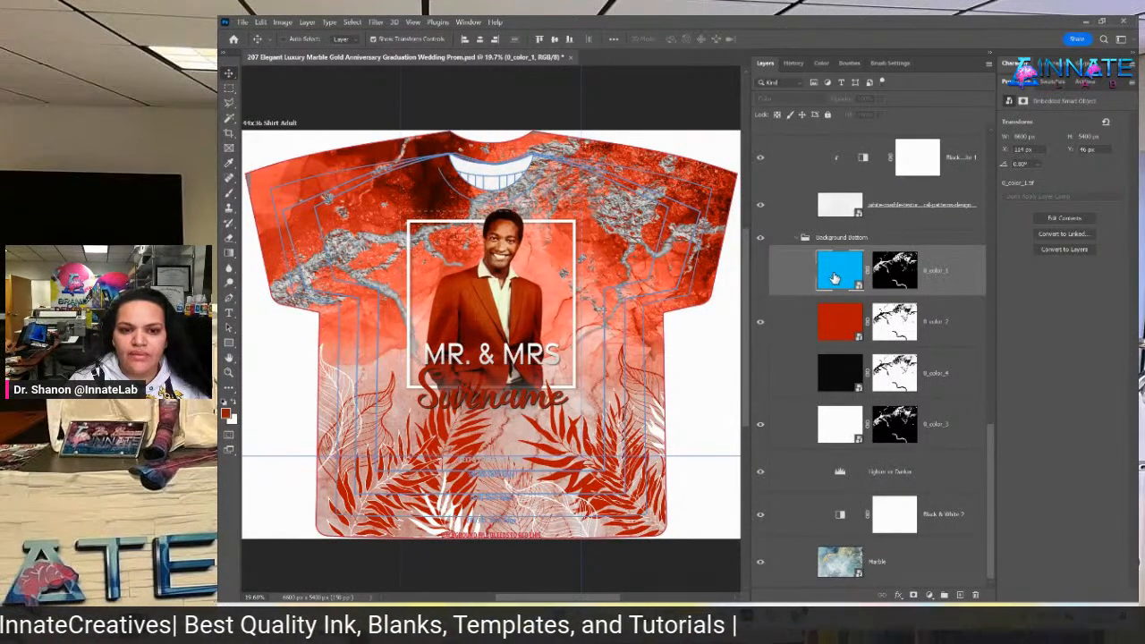
left_click(762, 271)
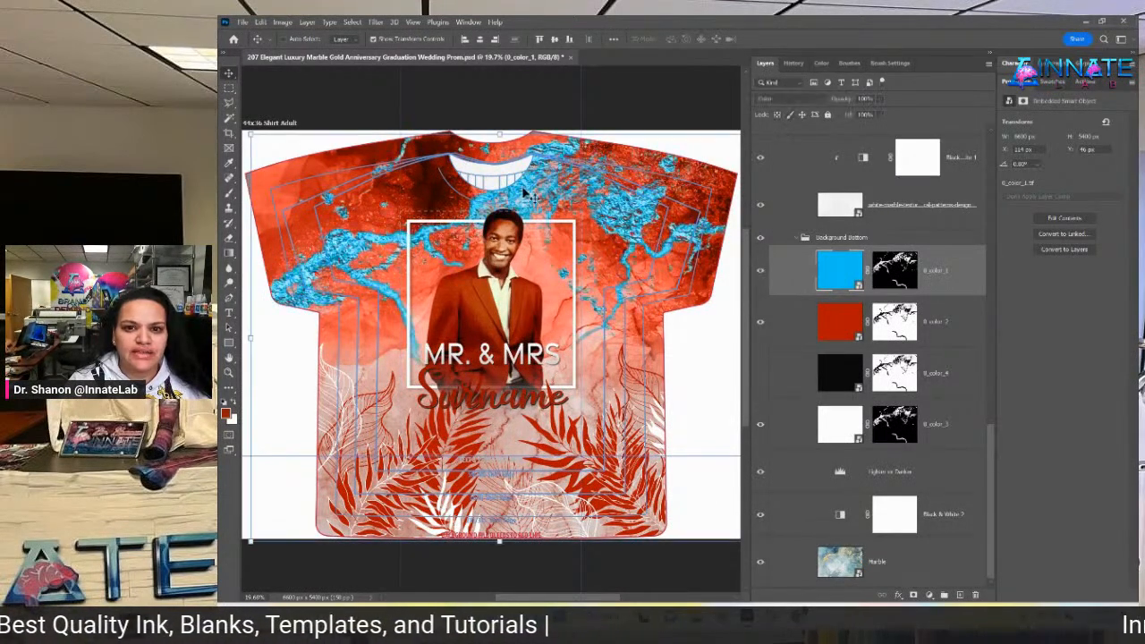
Inside the 0_color_1 smart object, hide blue and duplicate the orange colour layer
left_click(840, 269)
double_click(839, 268)
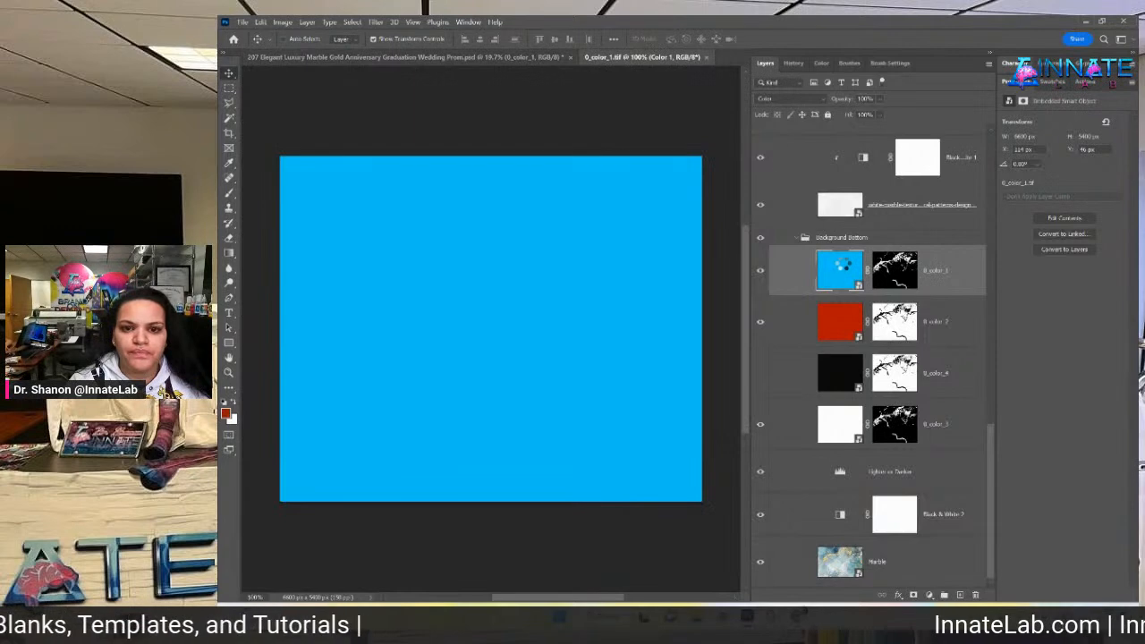
left_click(761, 148)
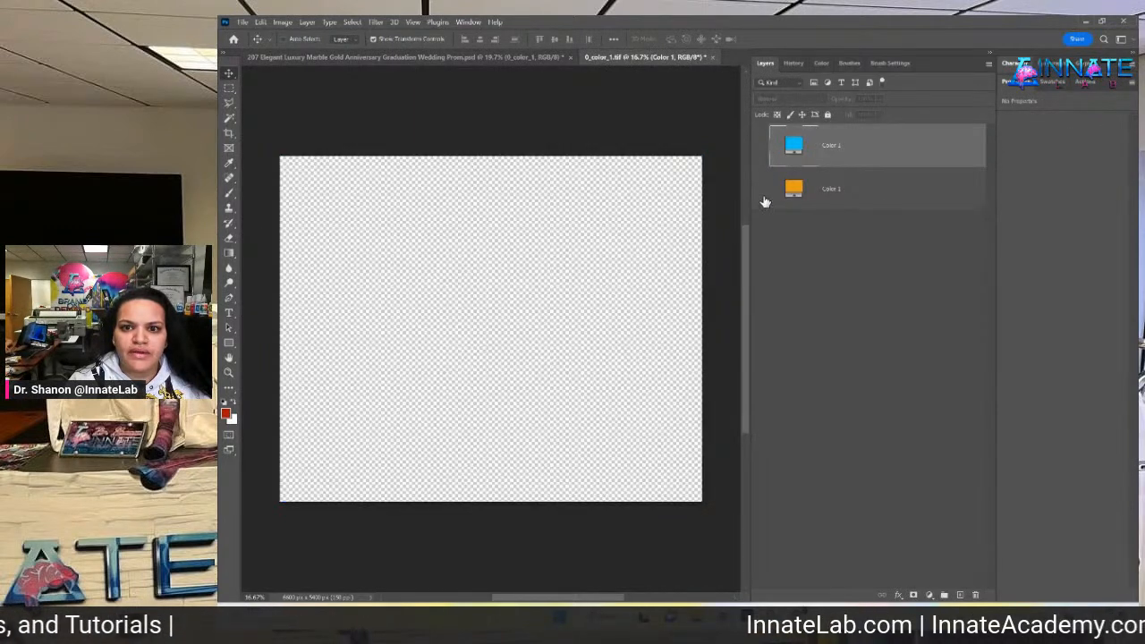
left_click(761, 189)
left_click(904, 197)
right_click(903, 197)
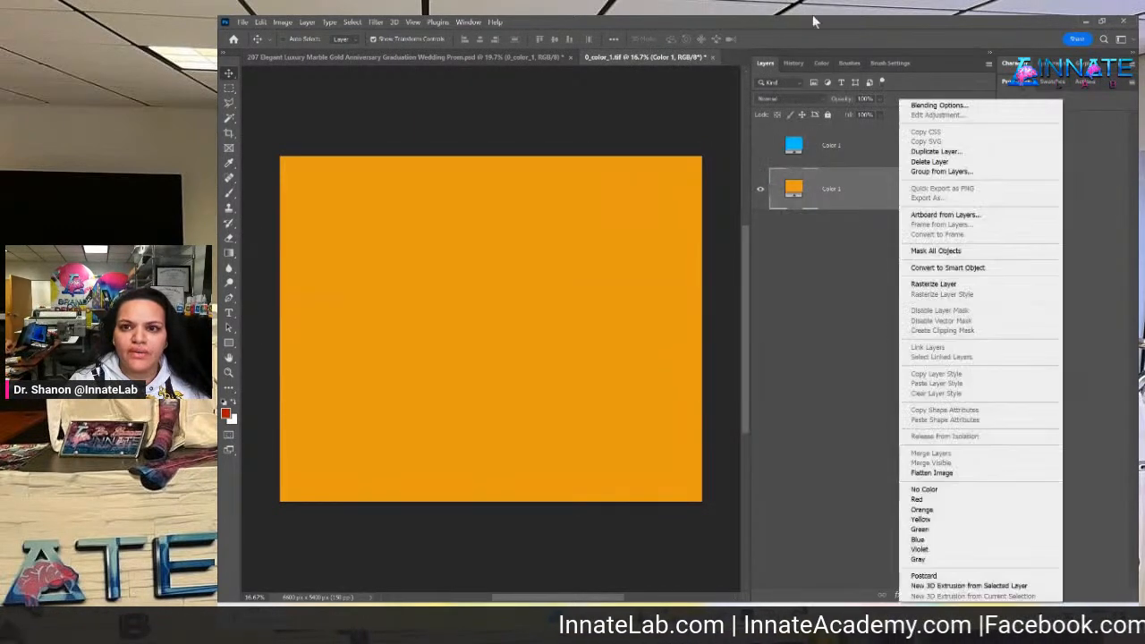
left_click(945, 154)
key("Return")
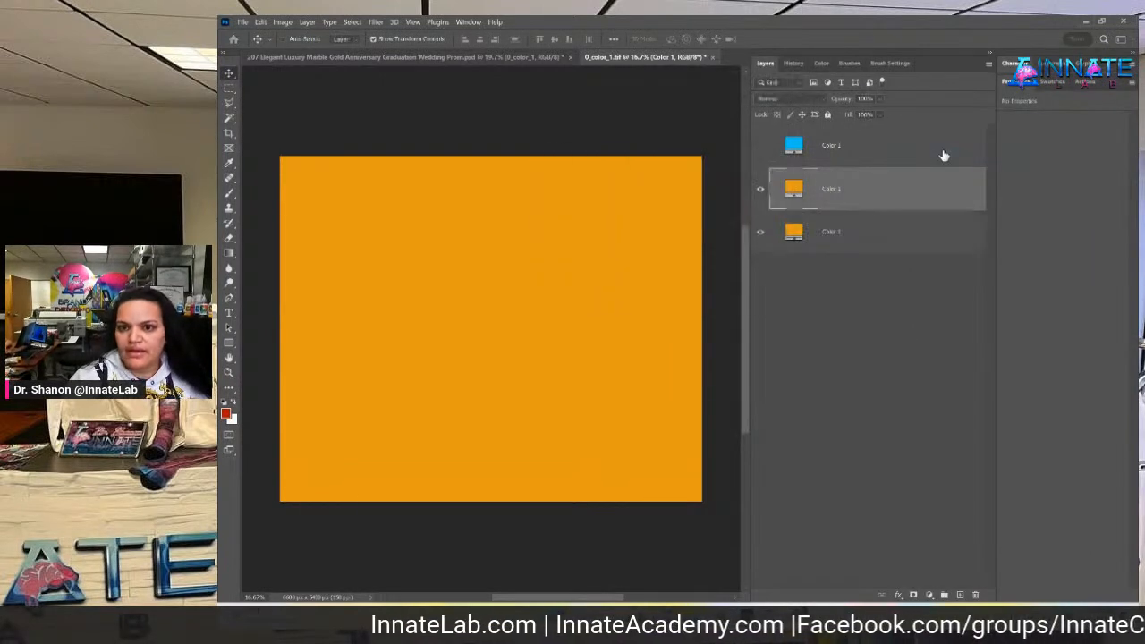
Fill the duplicate with a soft light gold, then close and save 0_color_1
double_click(793, 190)
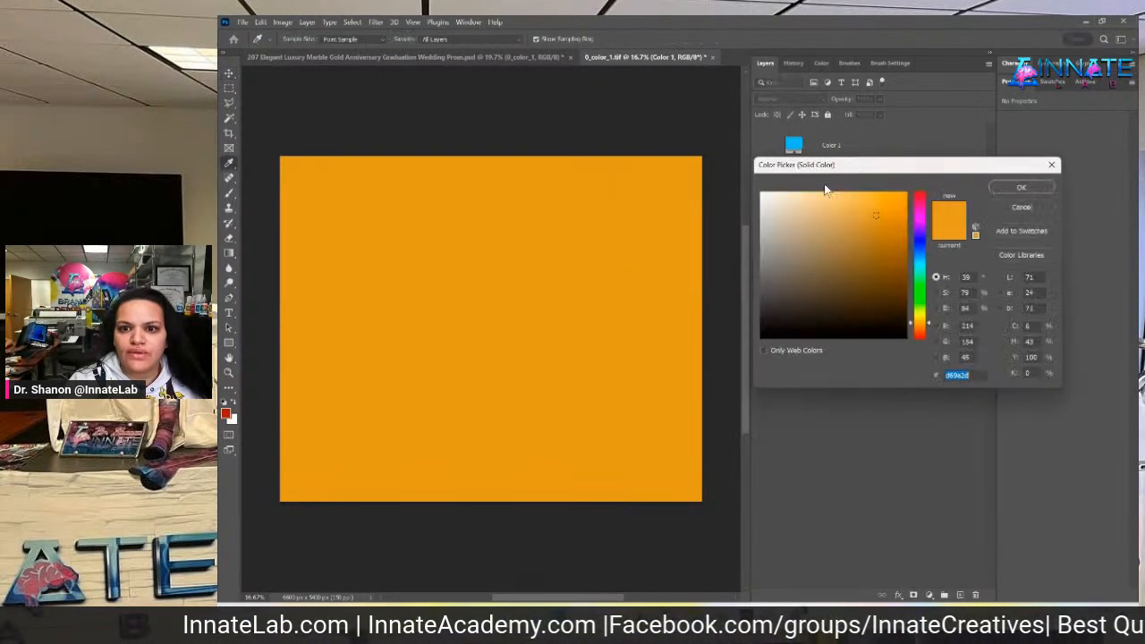
left_click_drag(839, 205, 836, 221)
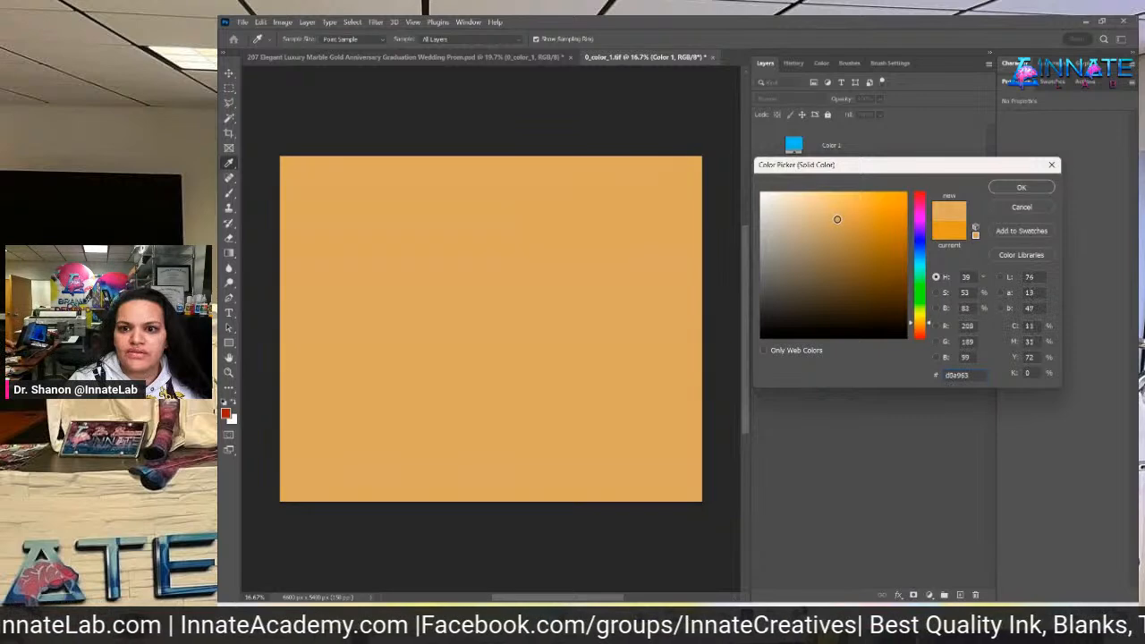
left_click(1018, 187)
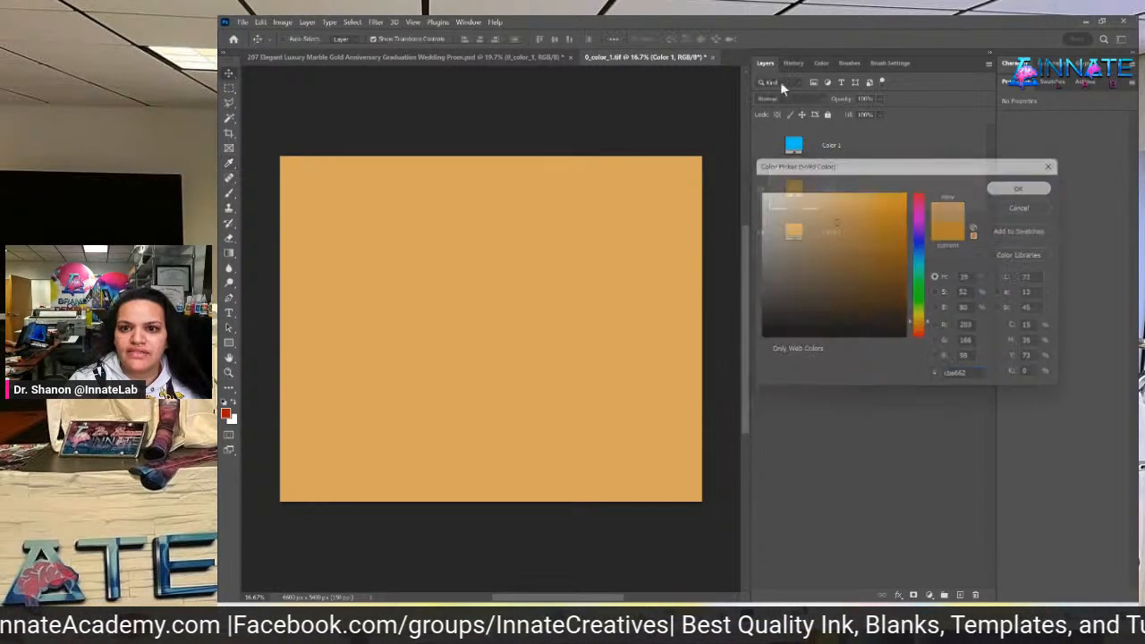
left_click(712, 56)
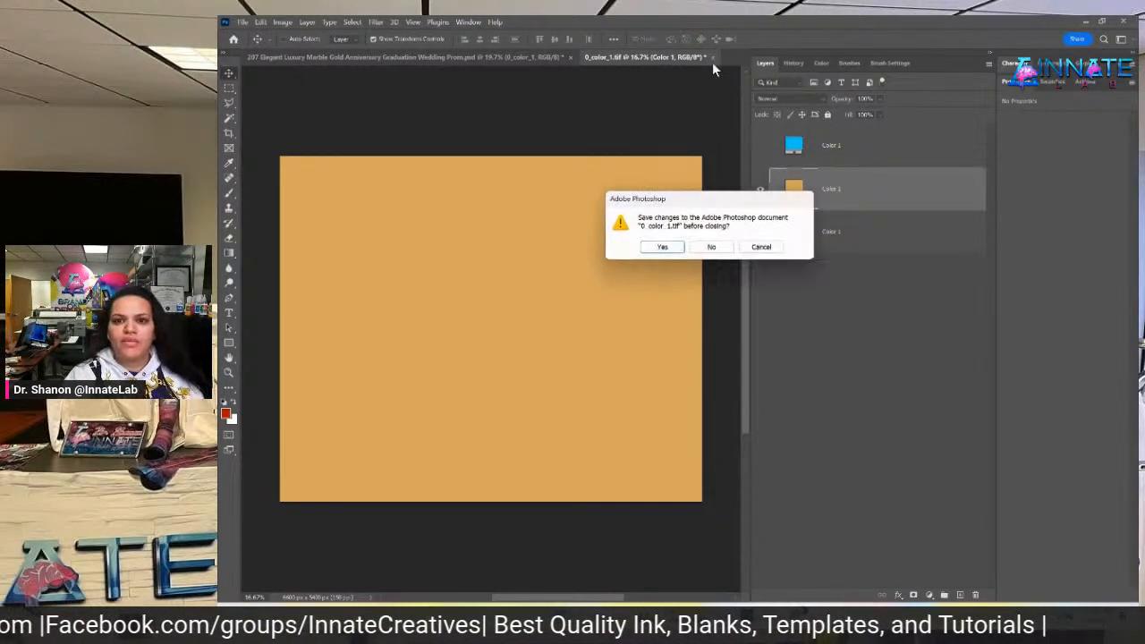
left_click(656, 250)
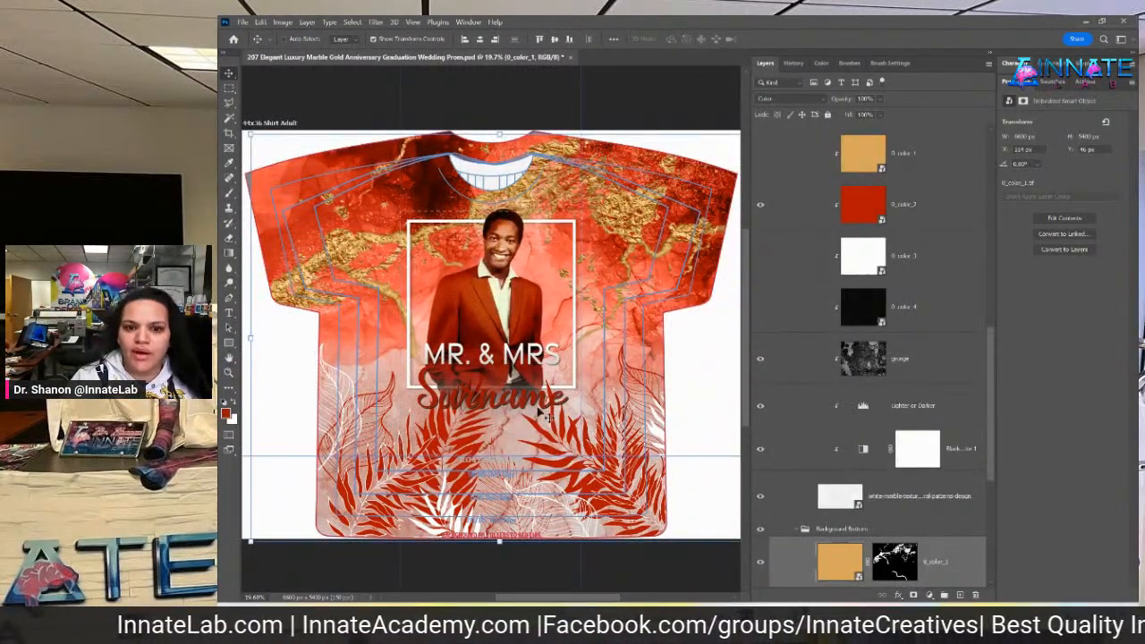
scroll(624, 402, "down", 2)
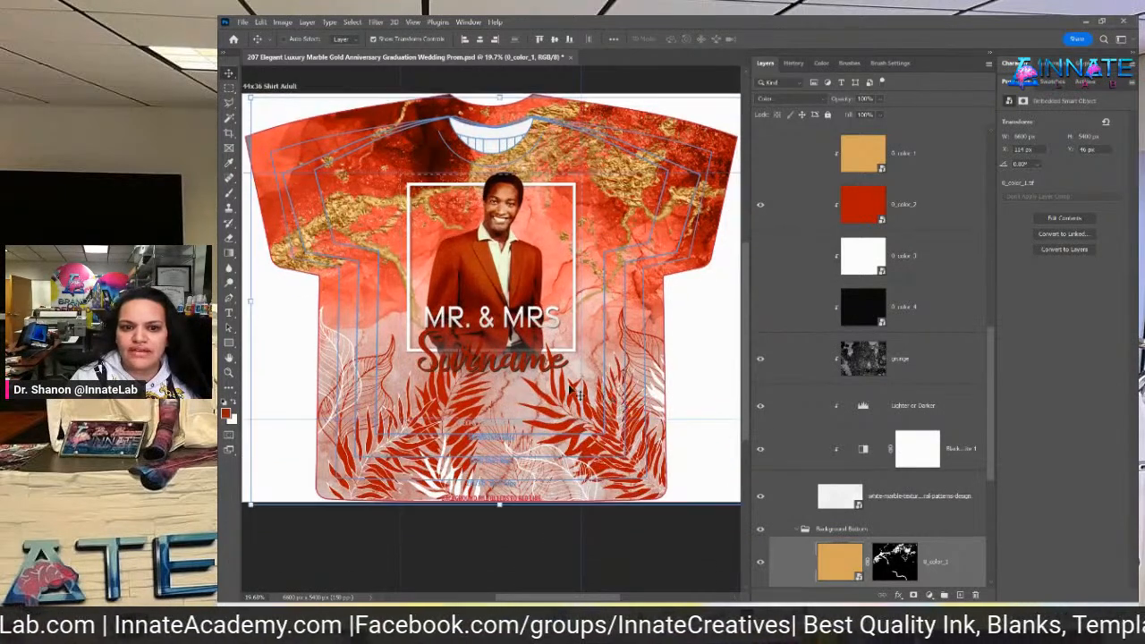
Pick the marble texture layer, compare 0_color_2, and set Lighter or Darker midtone to 0.36
right_click(521, 398)
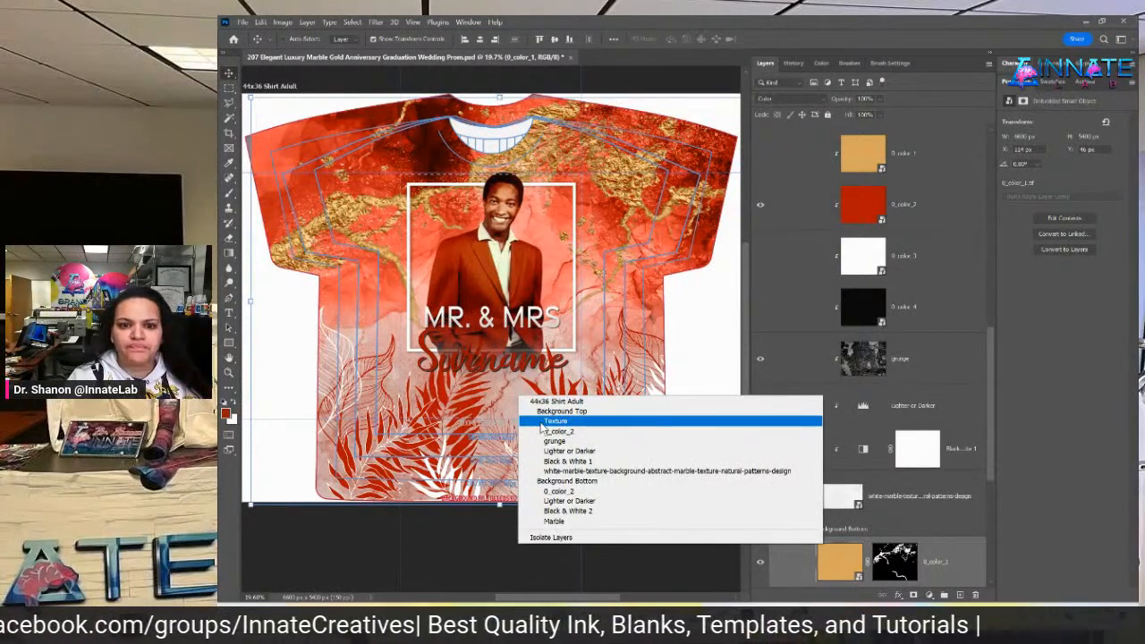
left_click(565, 472)
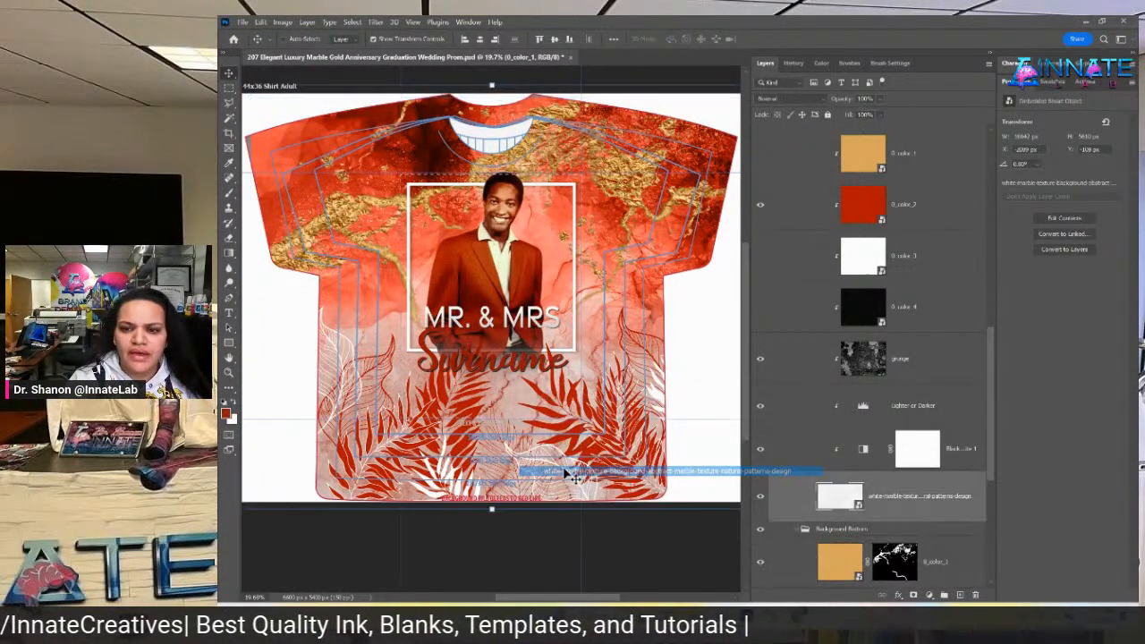
left_click(762, 206)
left_click(761, 205)
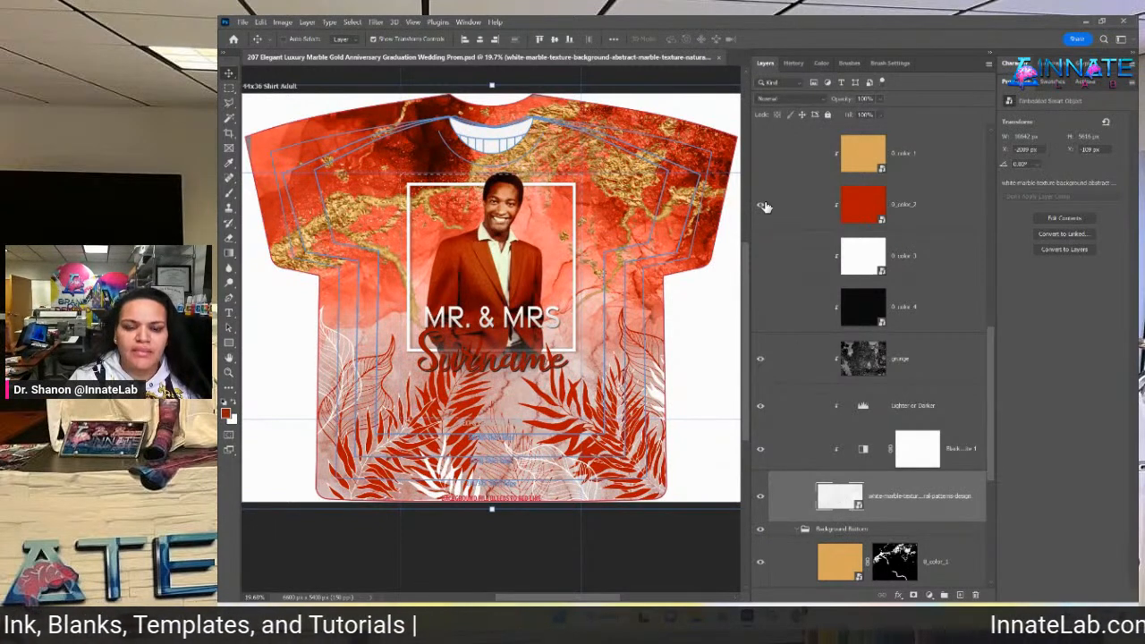
left_click(931, 421)
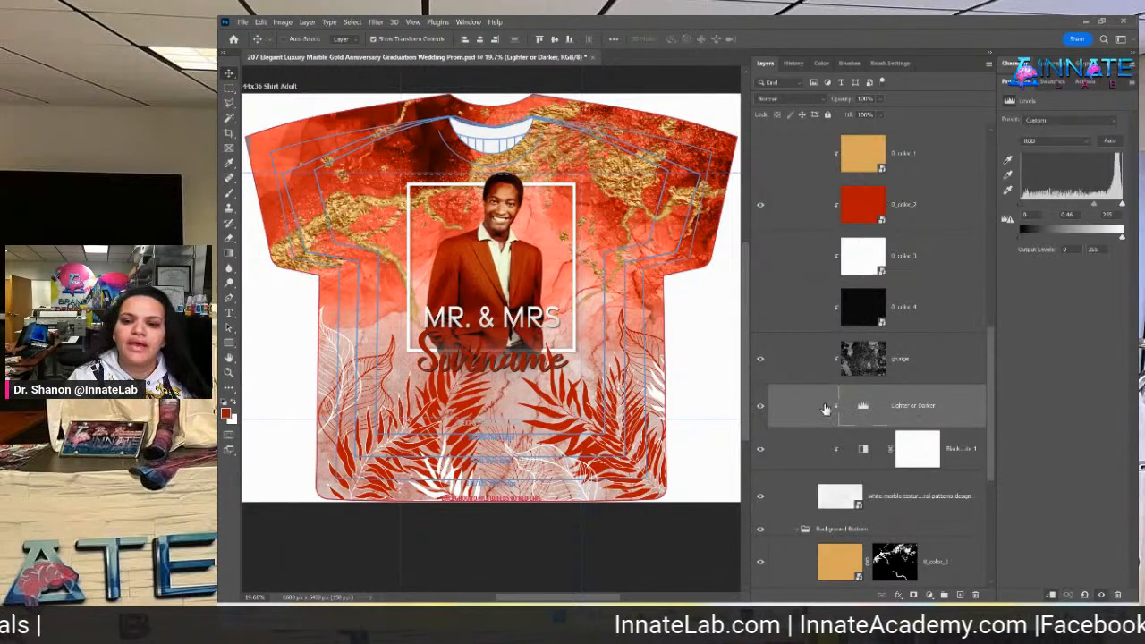
mouse_move(1093, 207)
left_mouse_down()
mouse_move(1060, 212)
mouse_move(1101, 208)
left_mouse_up()
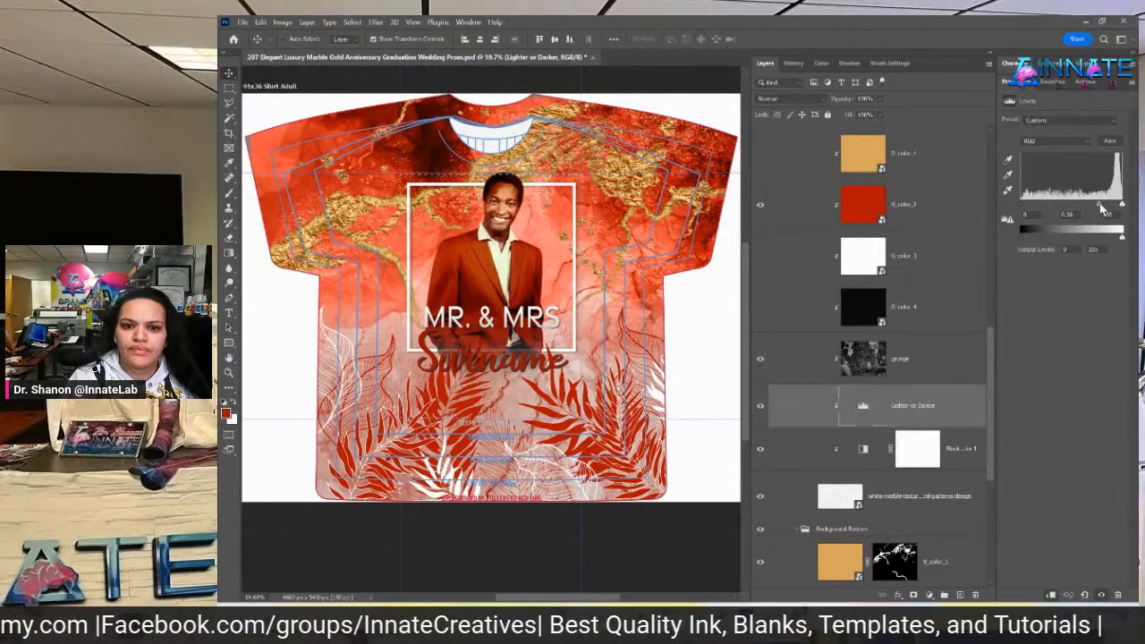
right_click(579, 436)
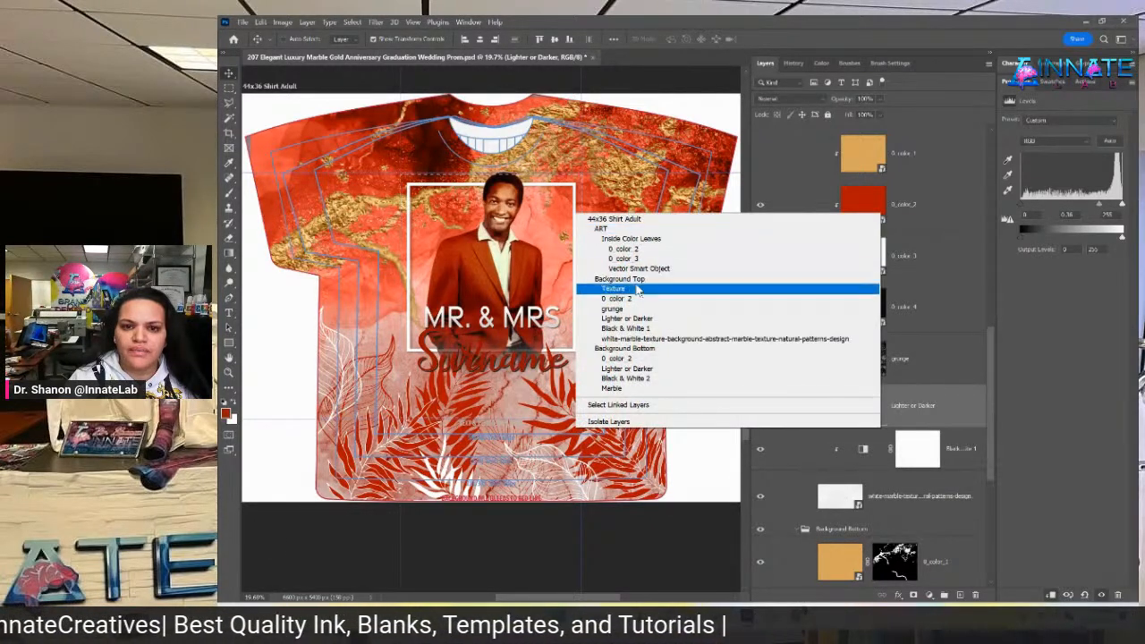
left_click(629, 239)
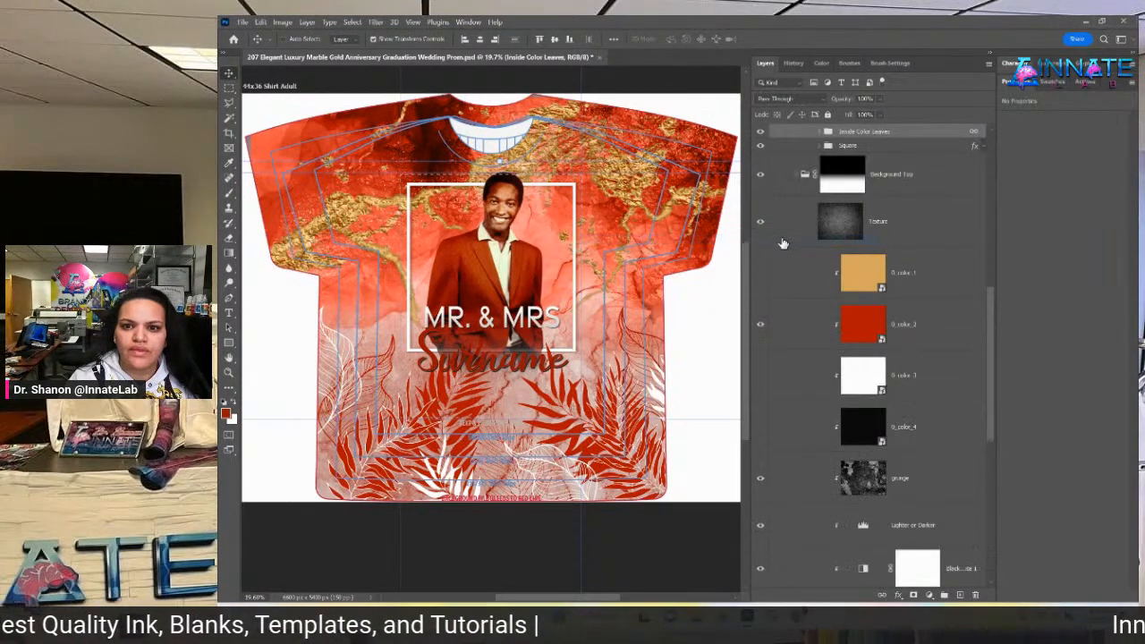
left_click(821, 308)
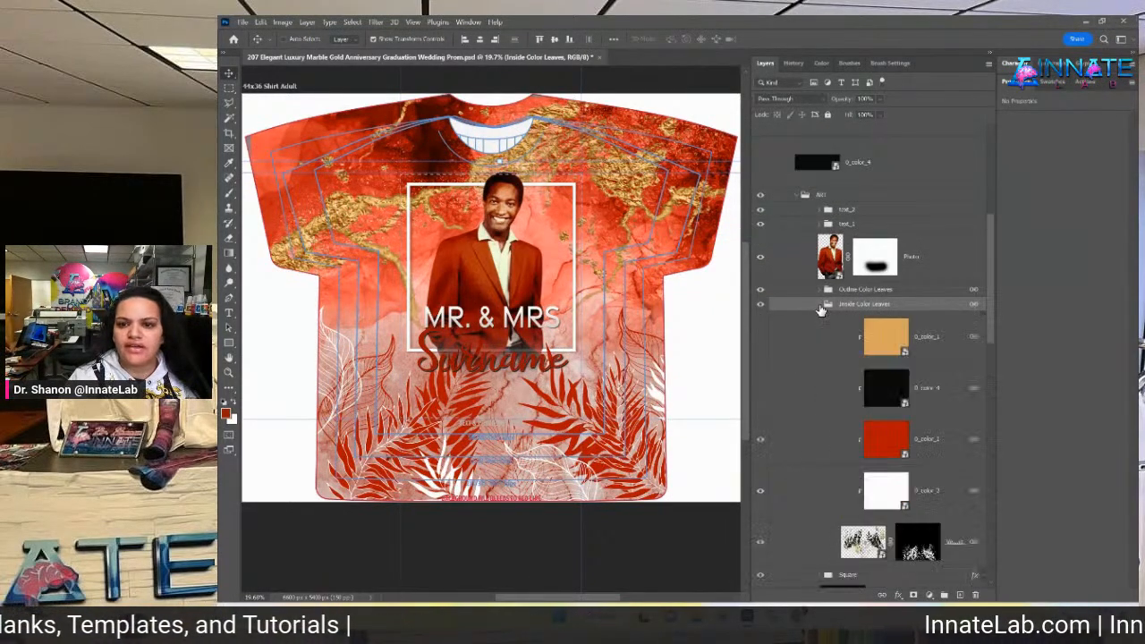
left_click(761, 338)
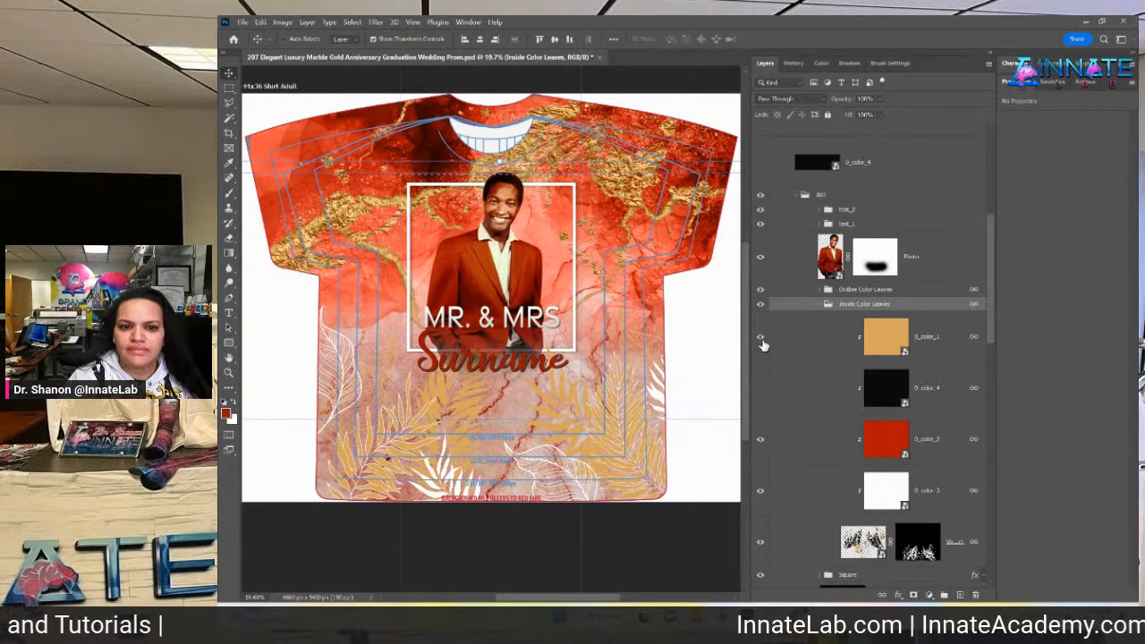
left_click(762, 338)
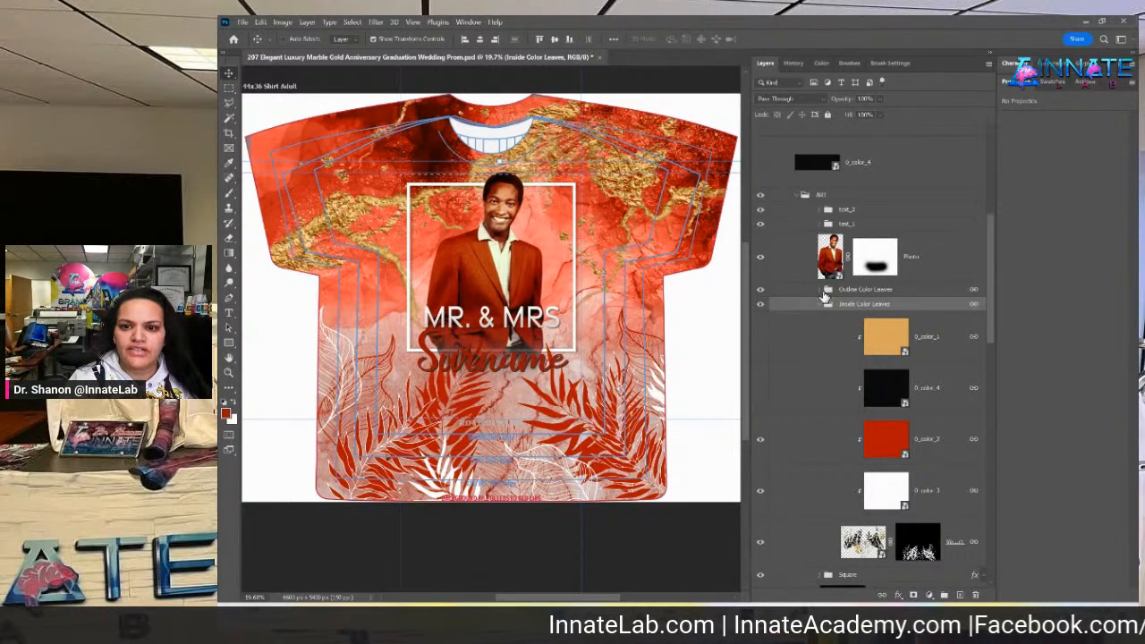
left_click(821, 291)
left_click(822, 293)
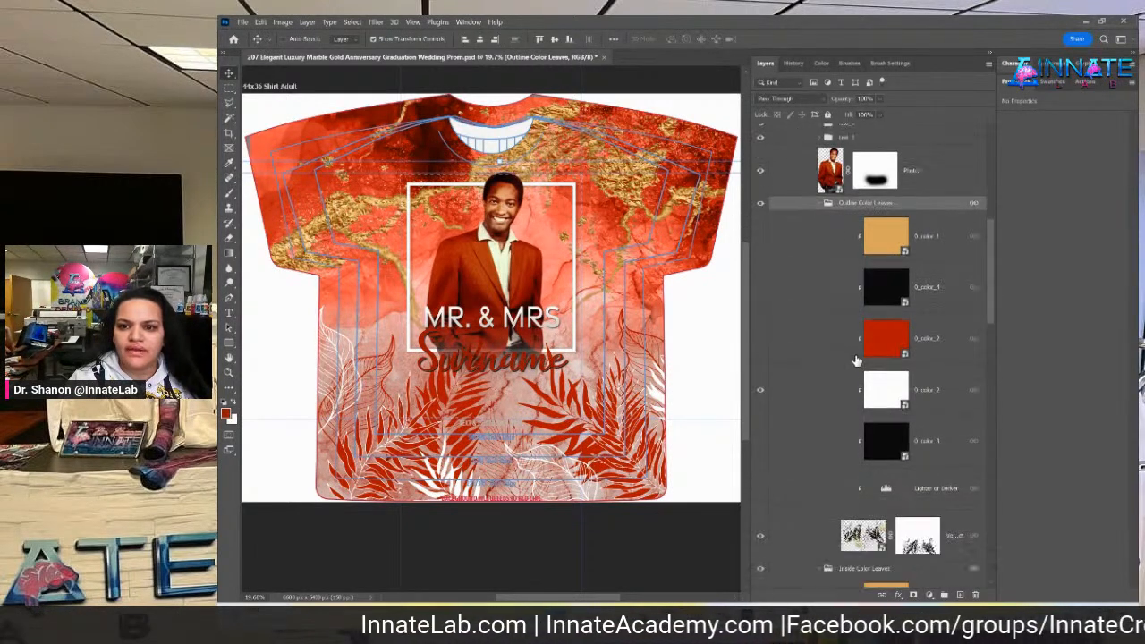
scroll(760, 305, "down", 2)
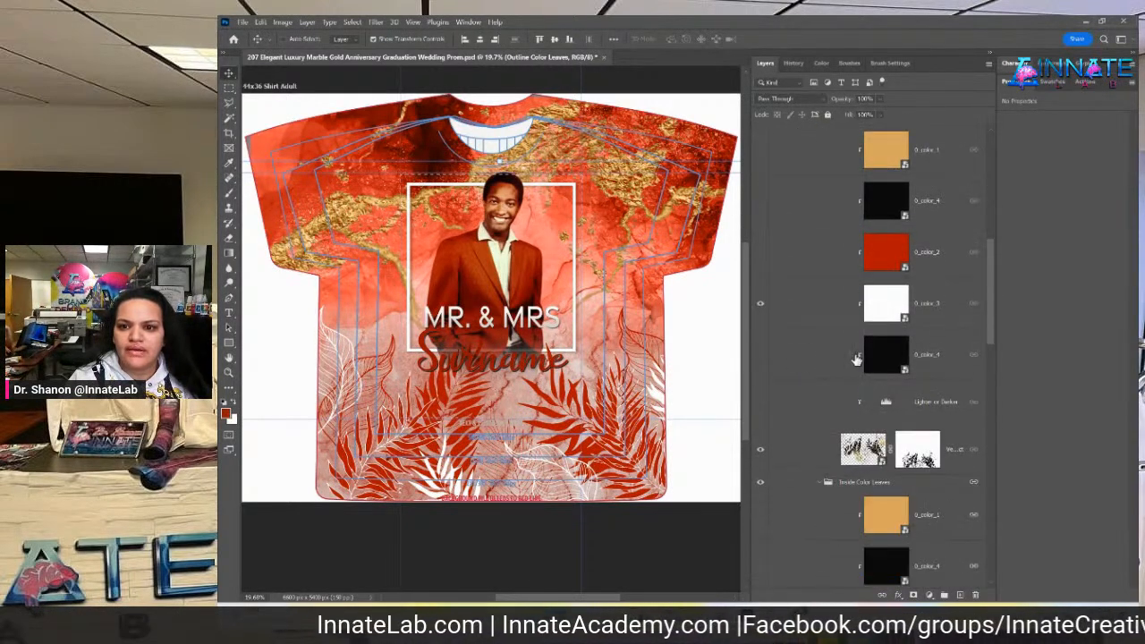
left_click(760, 254)
left_click(763, 202)
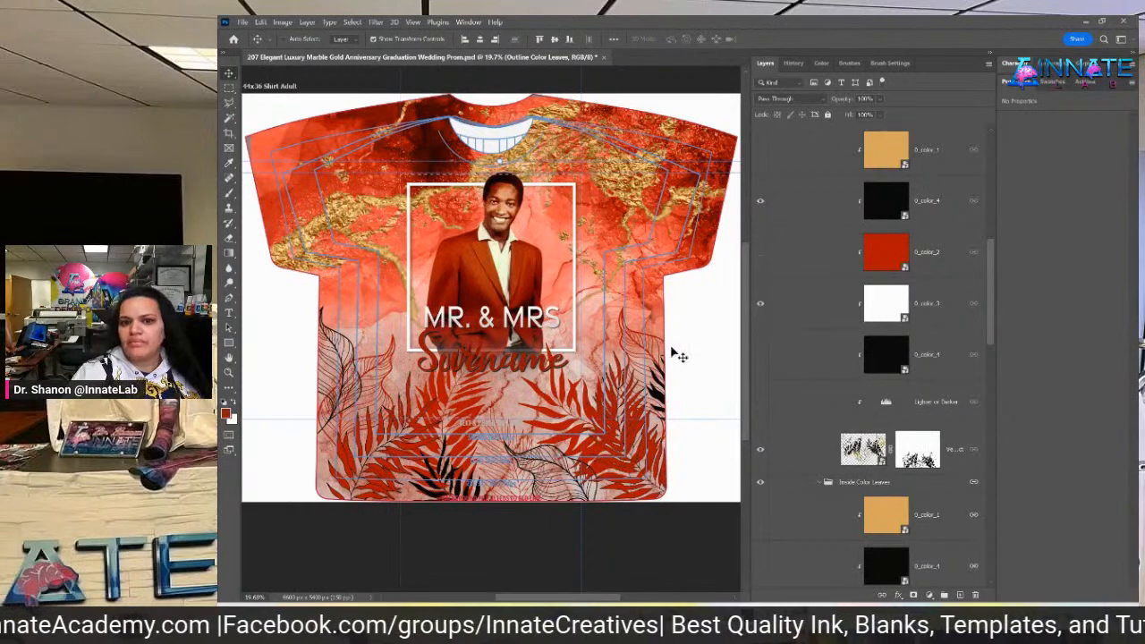
left_click(761, 204)
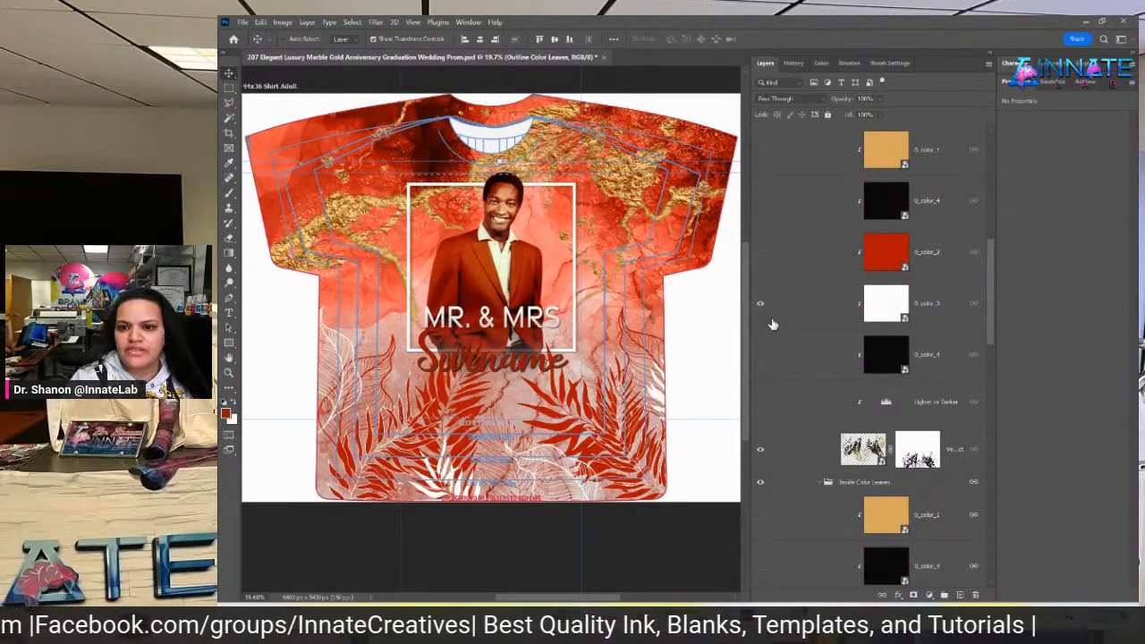
left_click(762, 152)
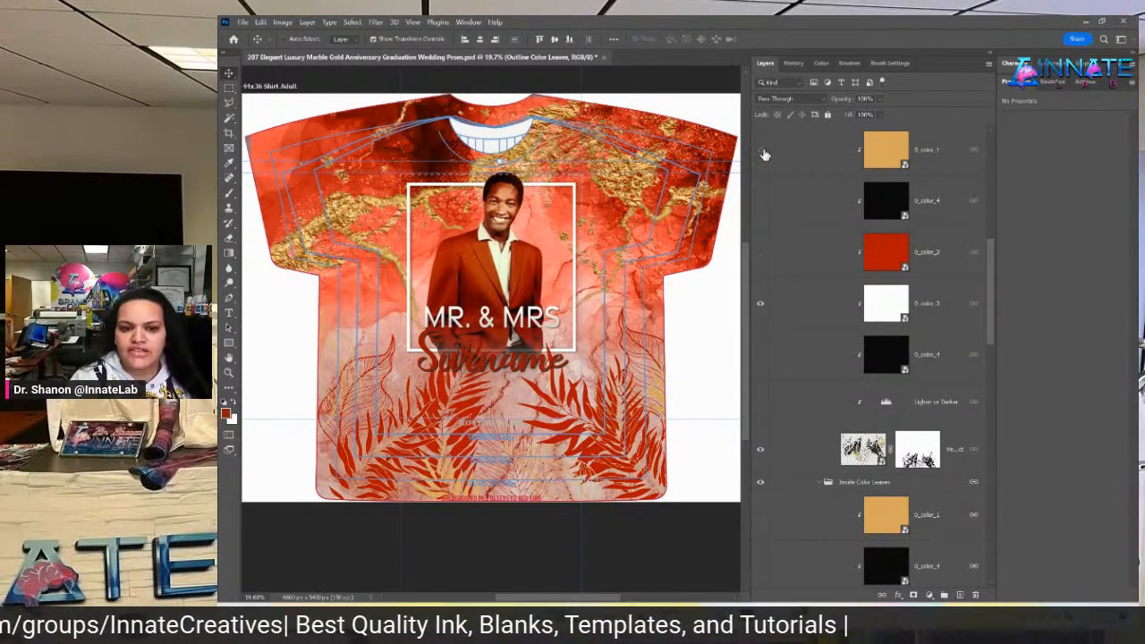
left_click(765, 155)
left_click(763, 254)
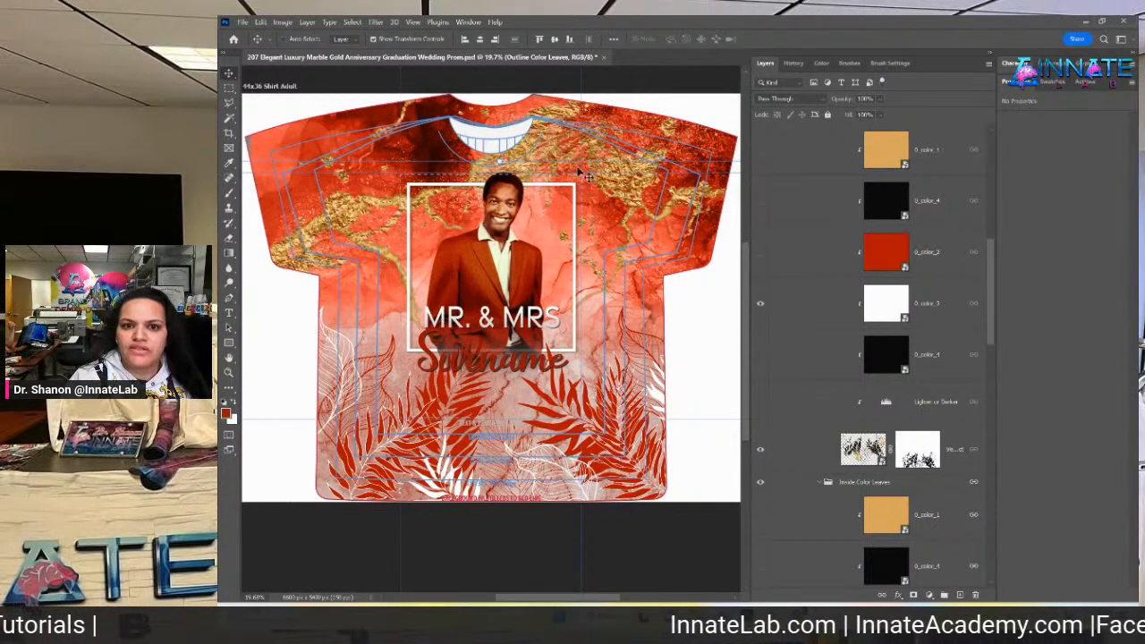
Change the 'MR. & MRS' title text to 'SAM'
right_click(533, 324)
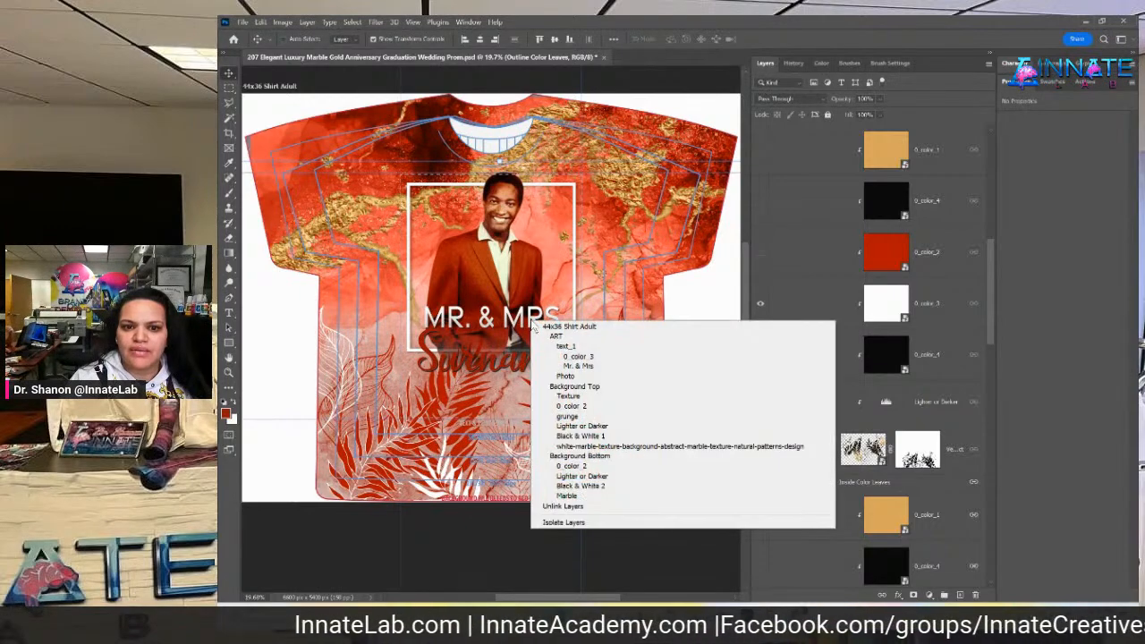
left_click(591, 366)
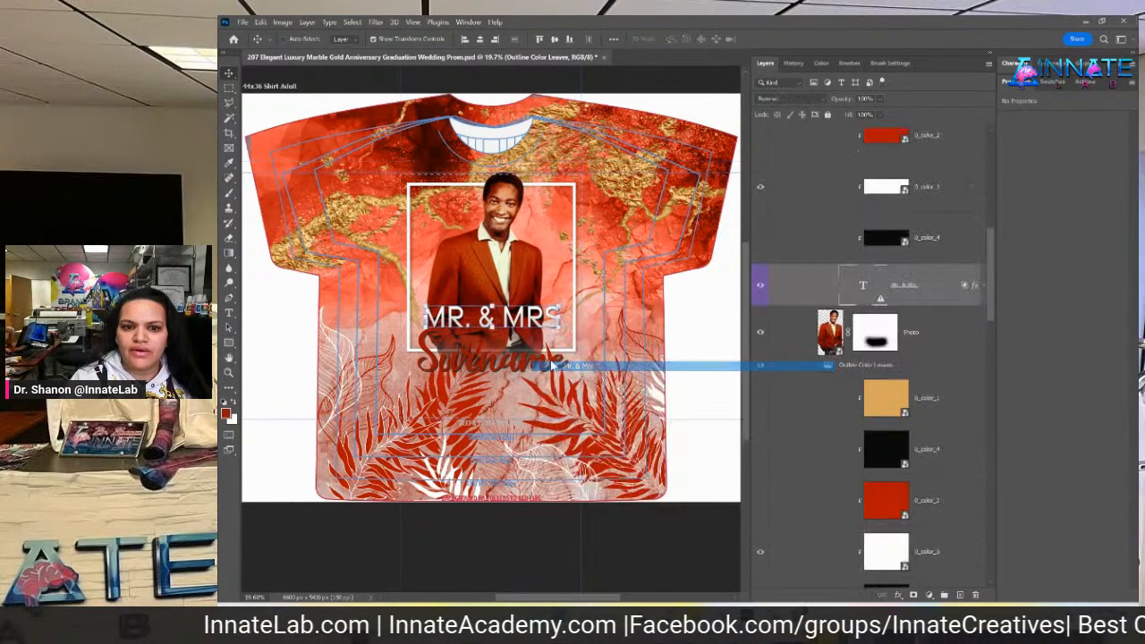
double_click(865, 286)
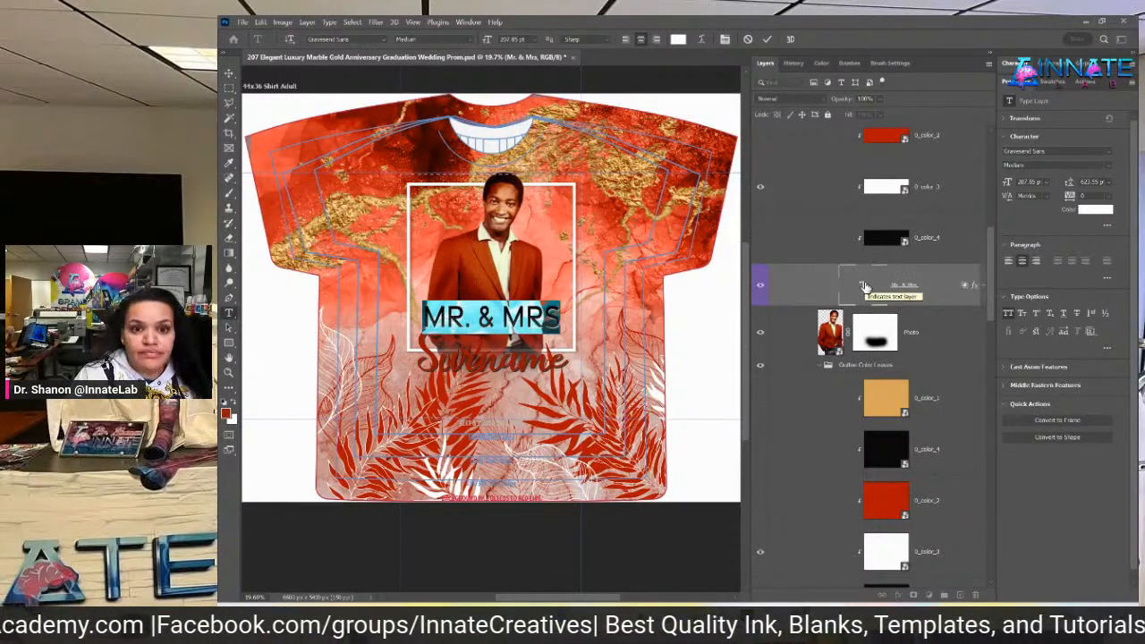
type("SAM")
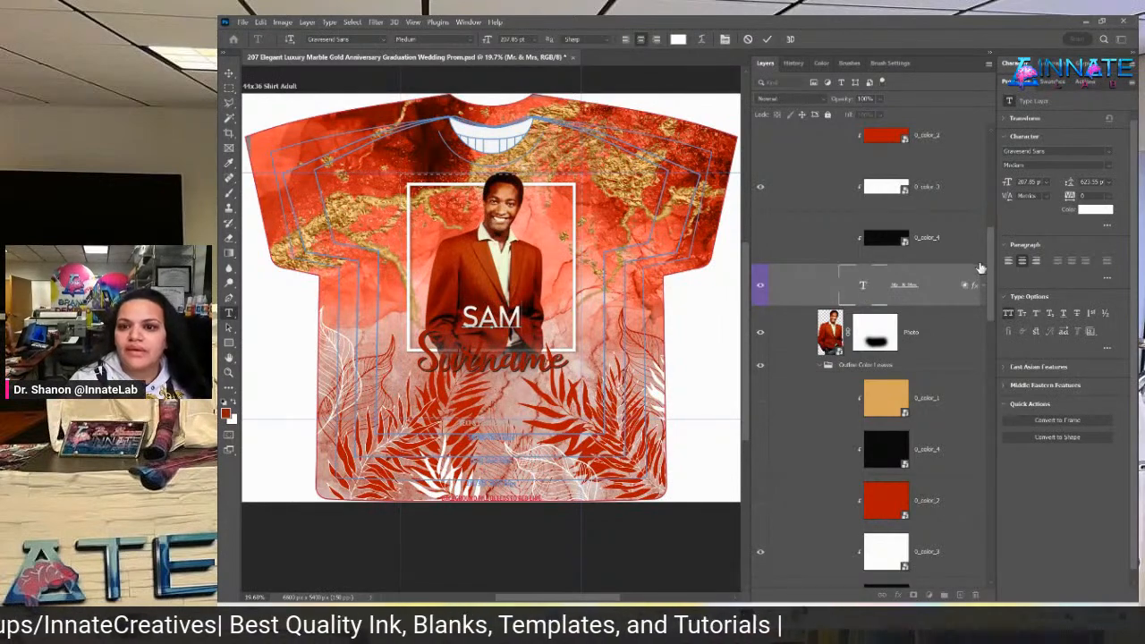
key("ctrl+Return")
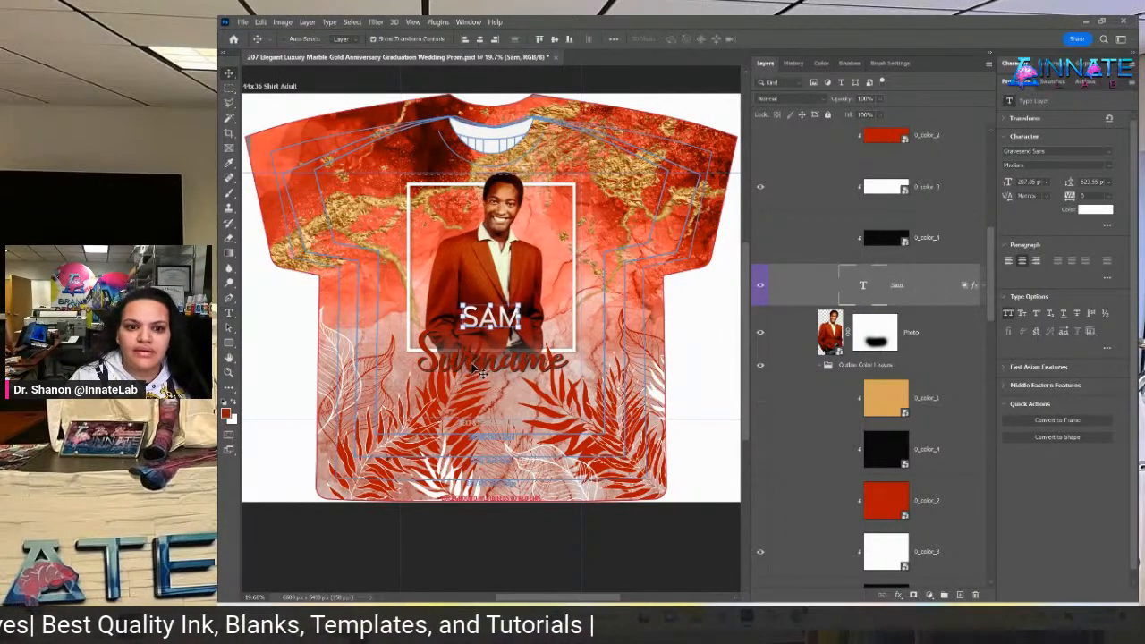
Replace the Surname placeholder with 'Cooke' and nudge it up and left
right_click(474, 366, "ctrl")
left_click(524, 420)
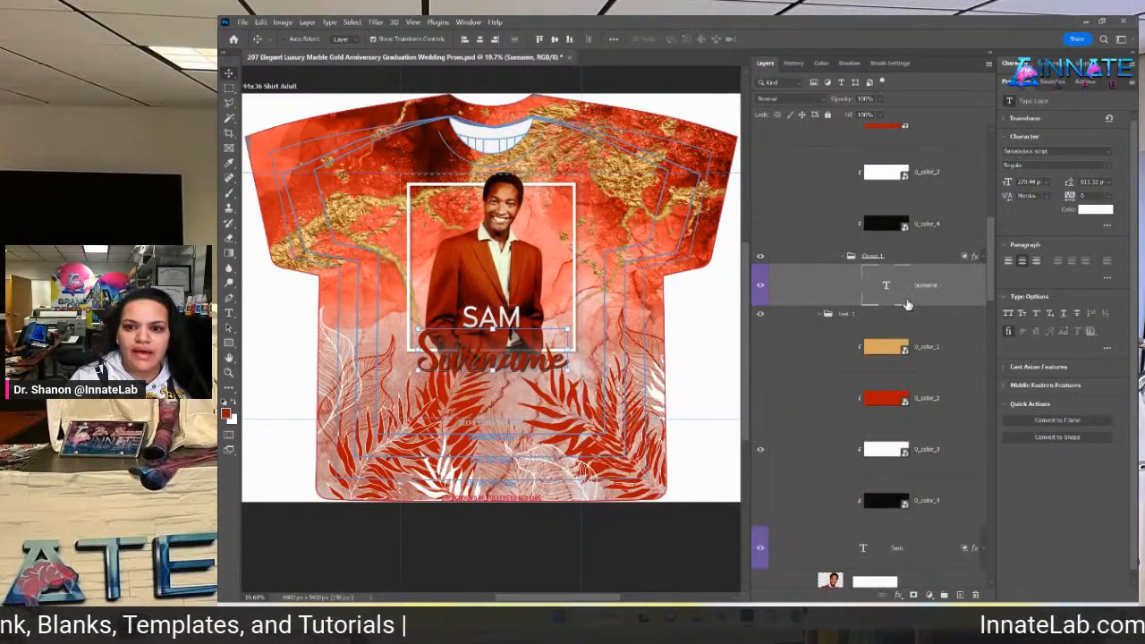
double_click(886, 286)
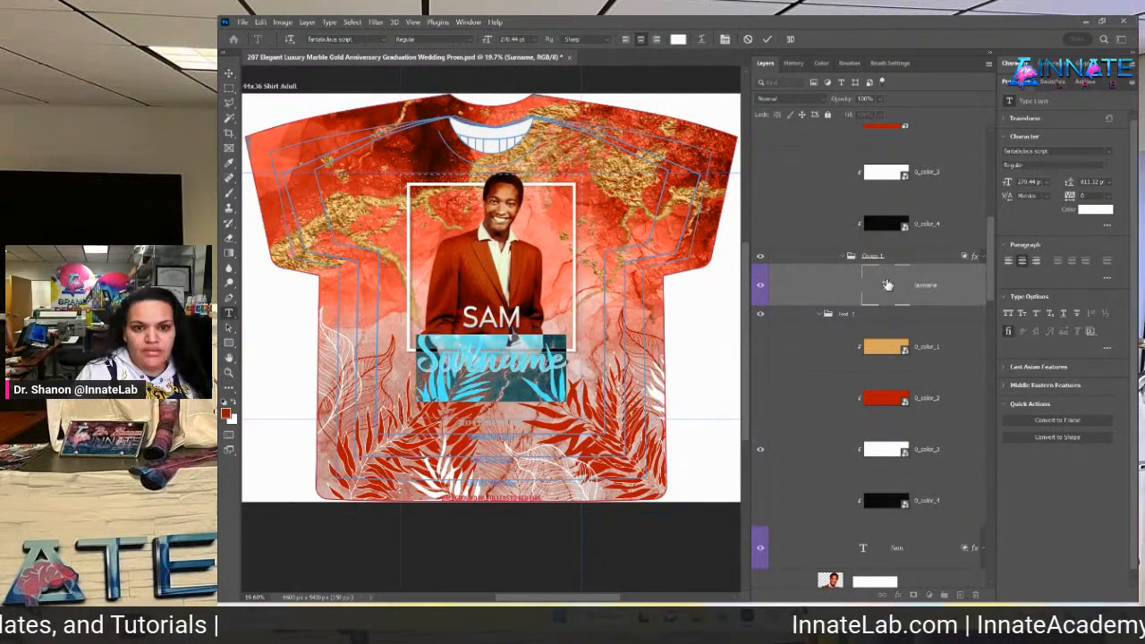
key("BackSpace")
type("Cooke")
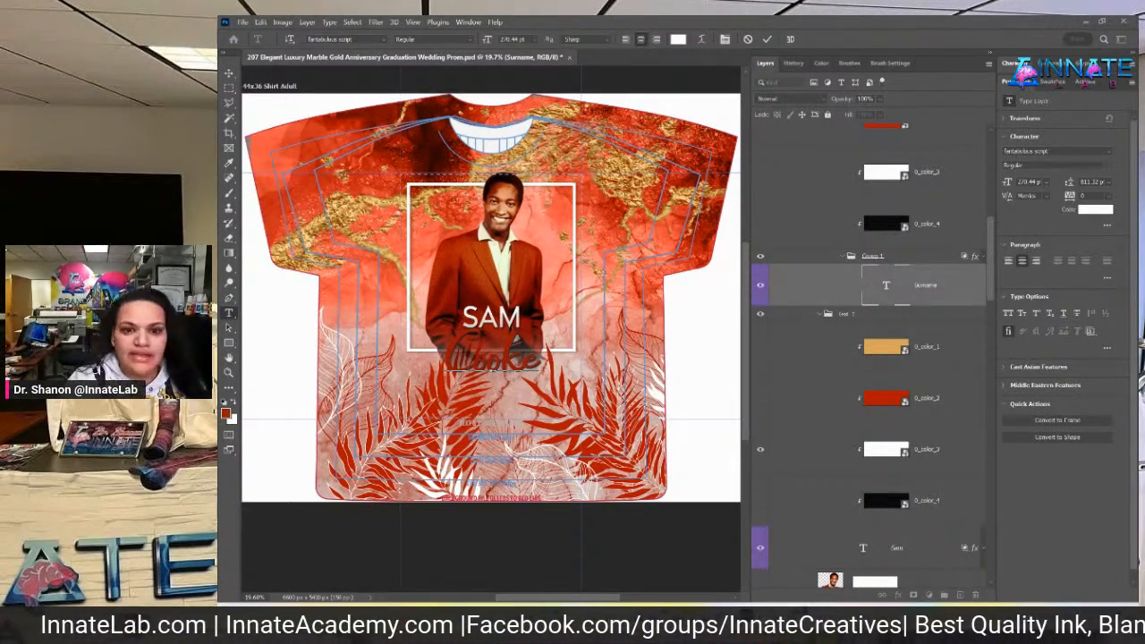
left_click(230, 73)
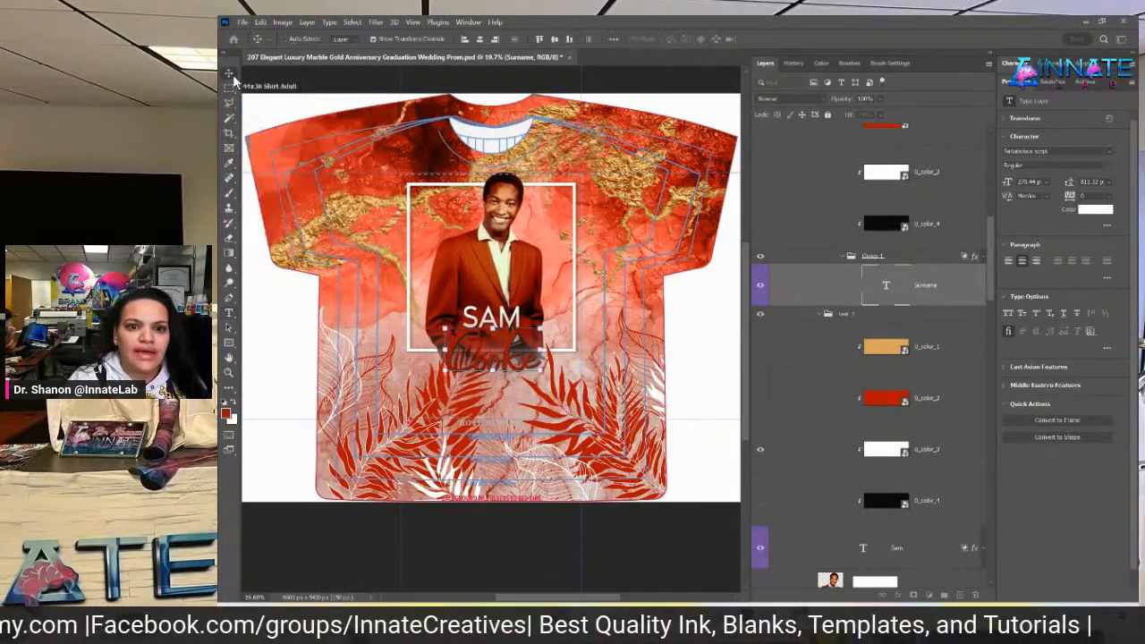
left_click_drag(518, 374, 503, 362)
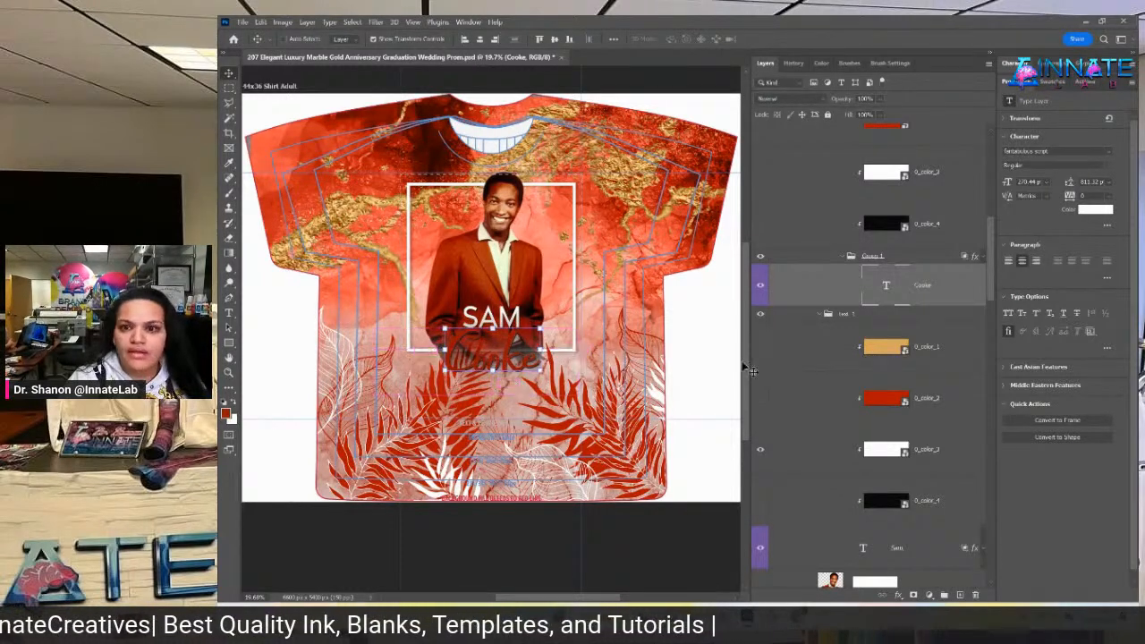
Switch Cooke's colour layers from red to gold
scroll(913, 286, "up", 3)
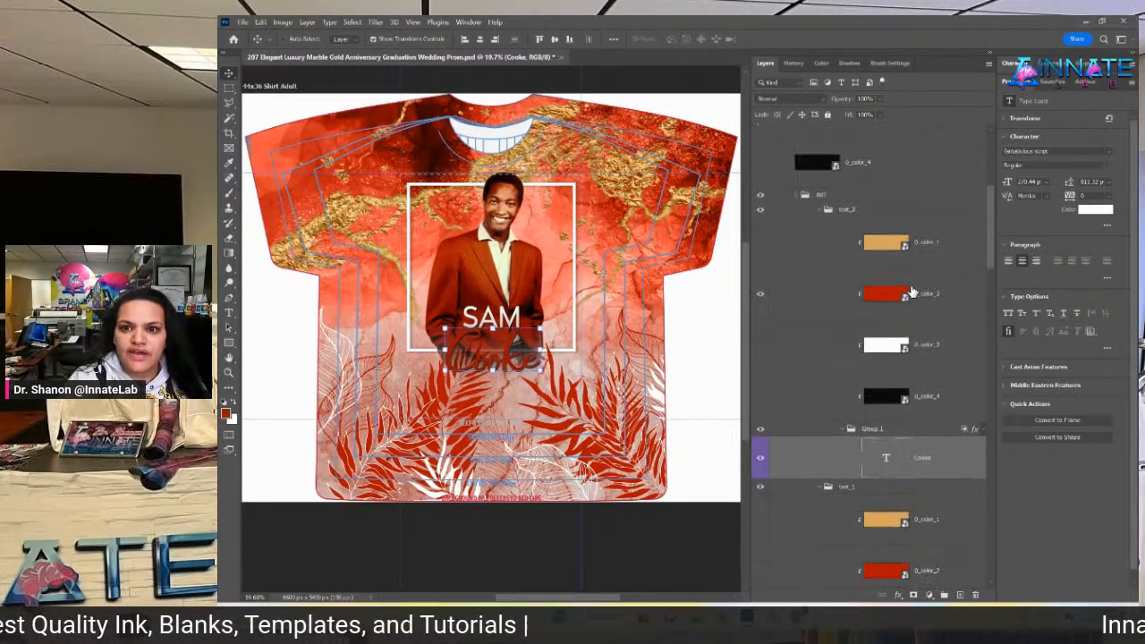
left_click(760, 294)
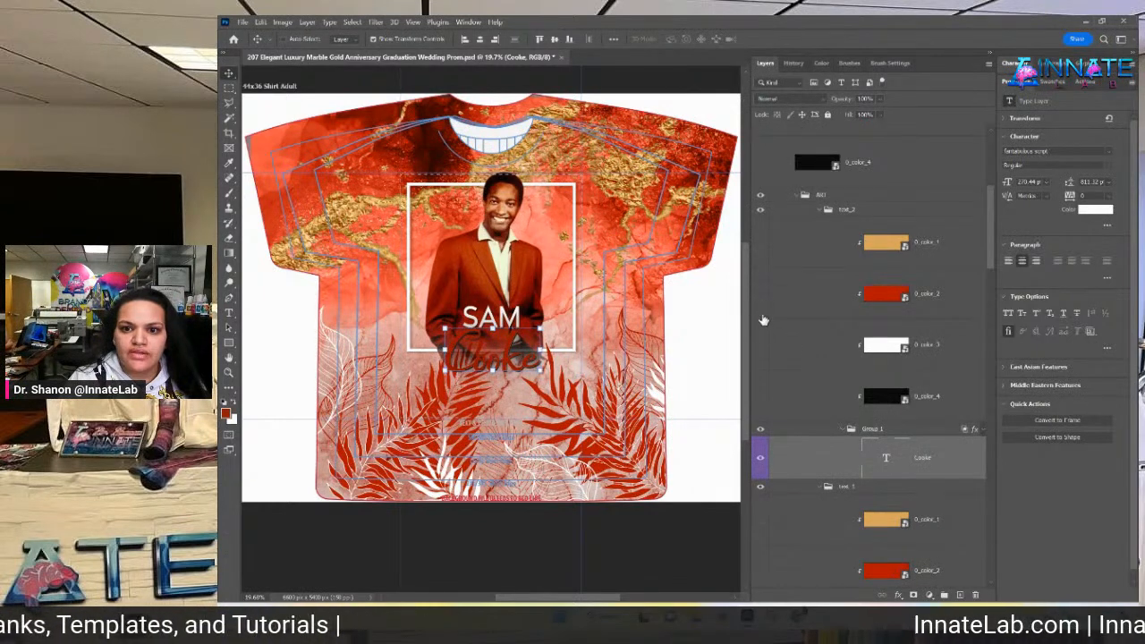
left_click(761, 345)
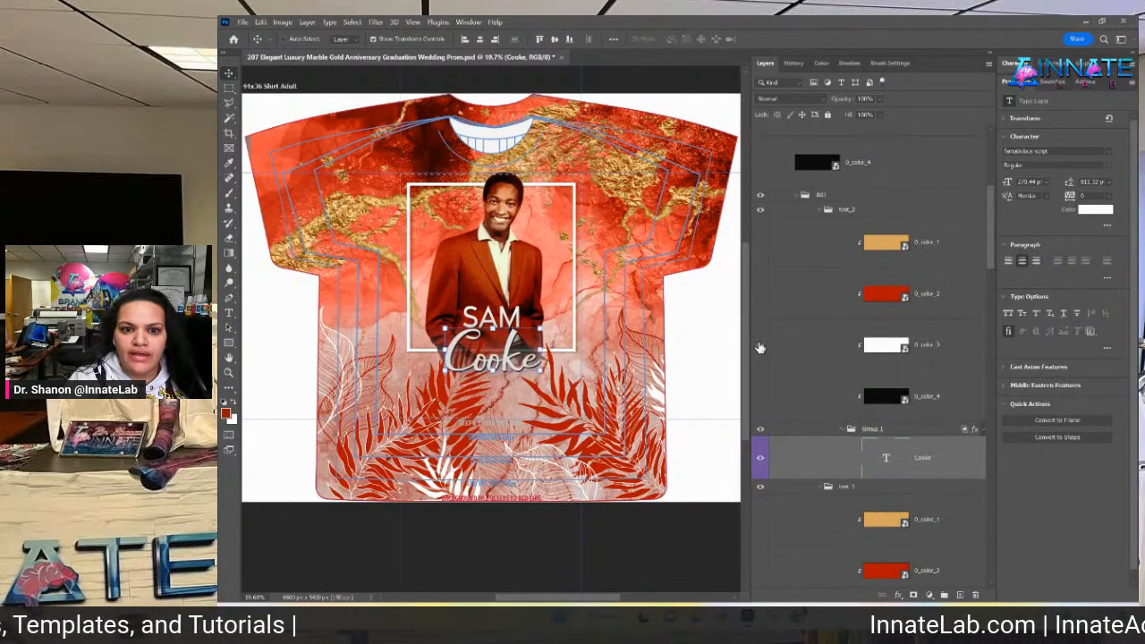
left_click(762, 243)
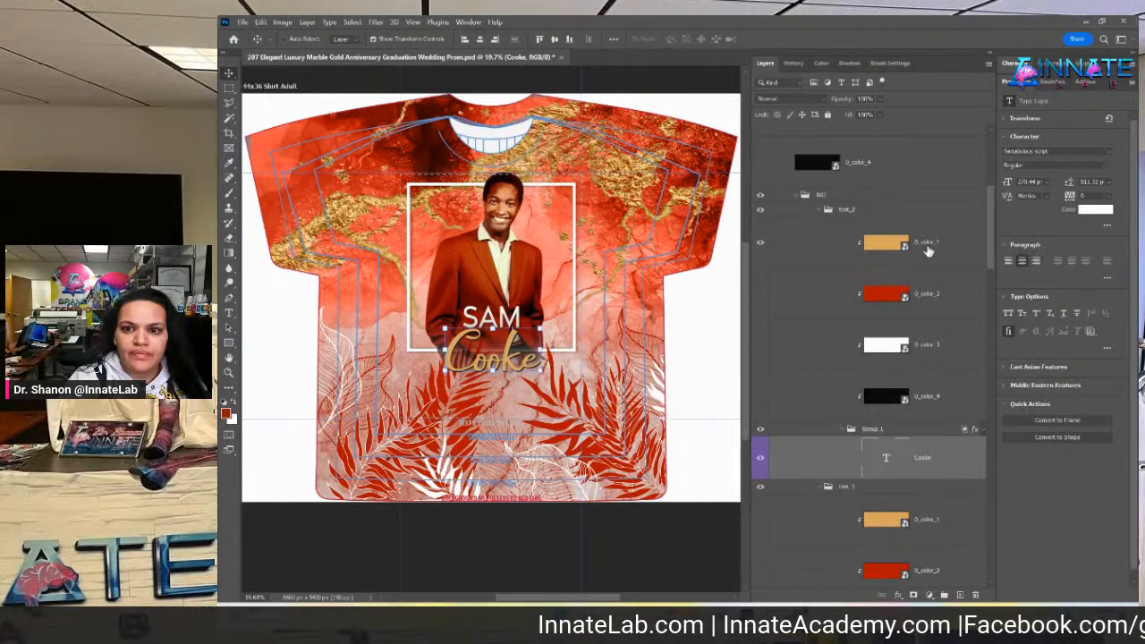
left_click(942, 235)
left_click(846, 211)
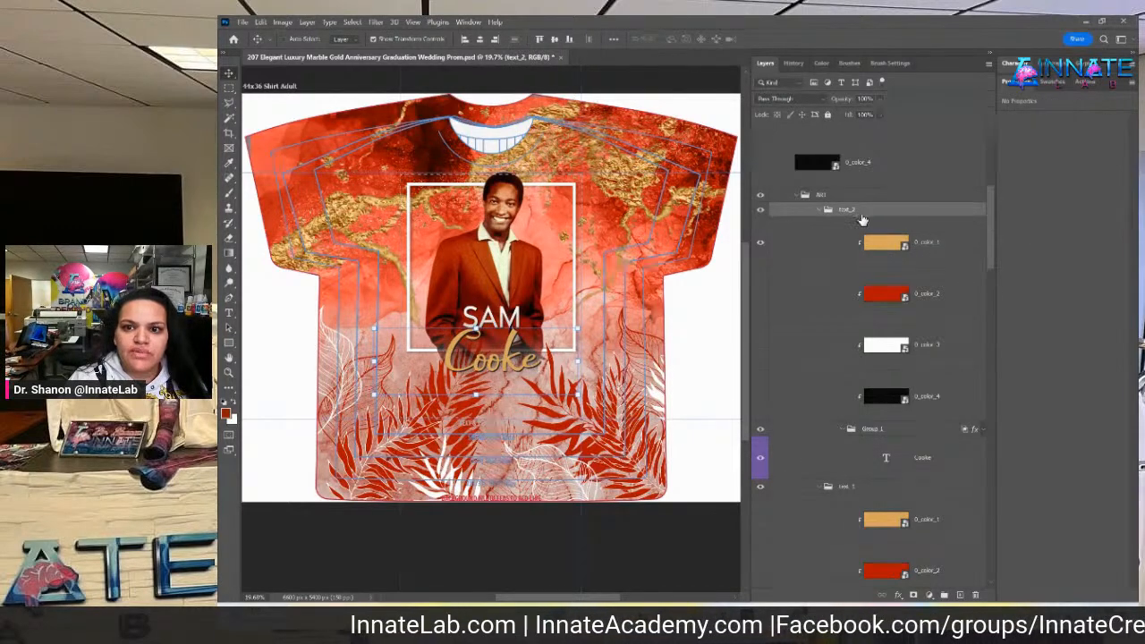
Move Cooke up under SAM and place the text_1 group above text_2
left_click_drag(521, 369, 515, 360)
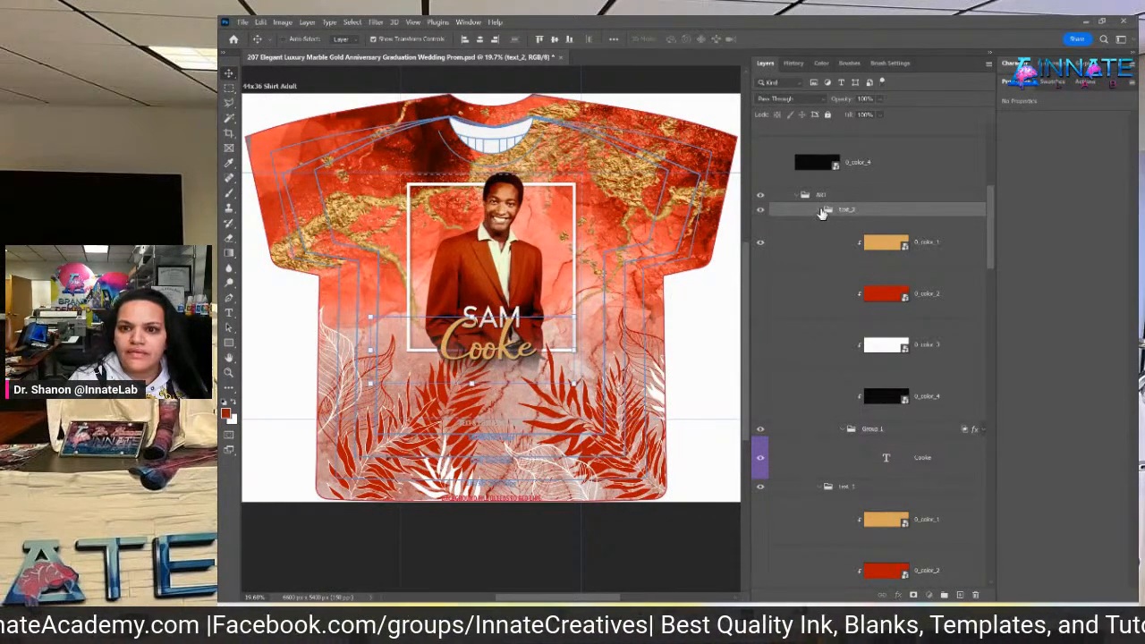
left_click(824, 211)
left_click_drag(834, 225, 872, 204)
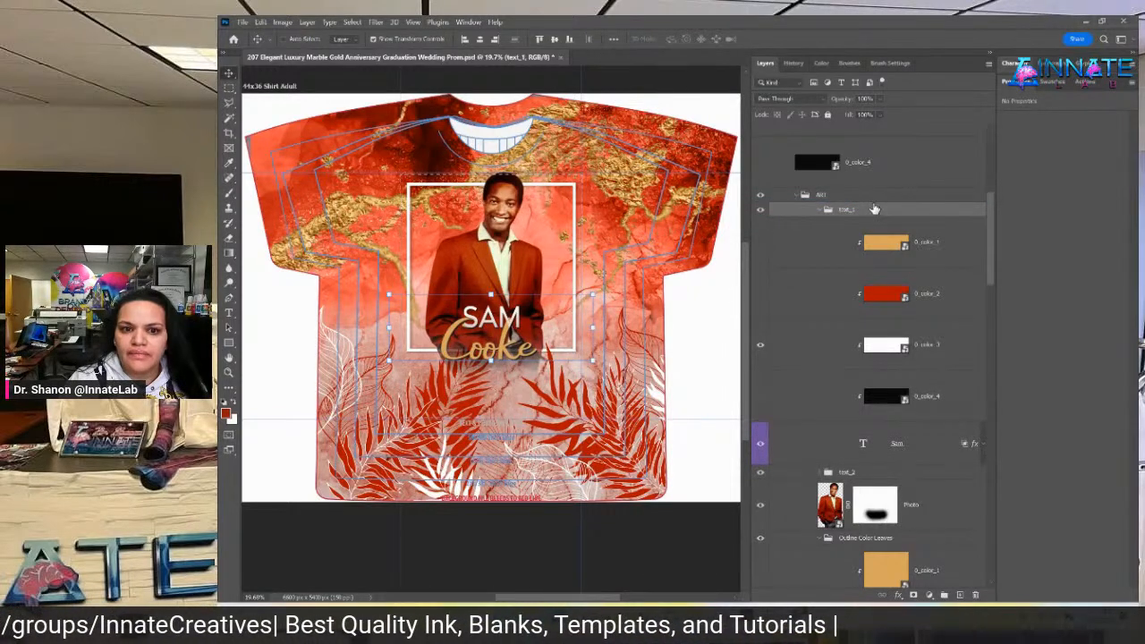
left_click(820, 211)
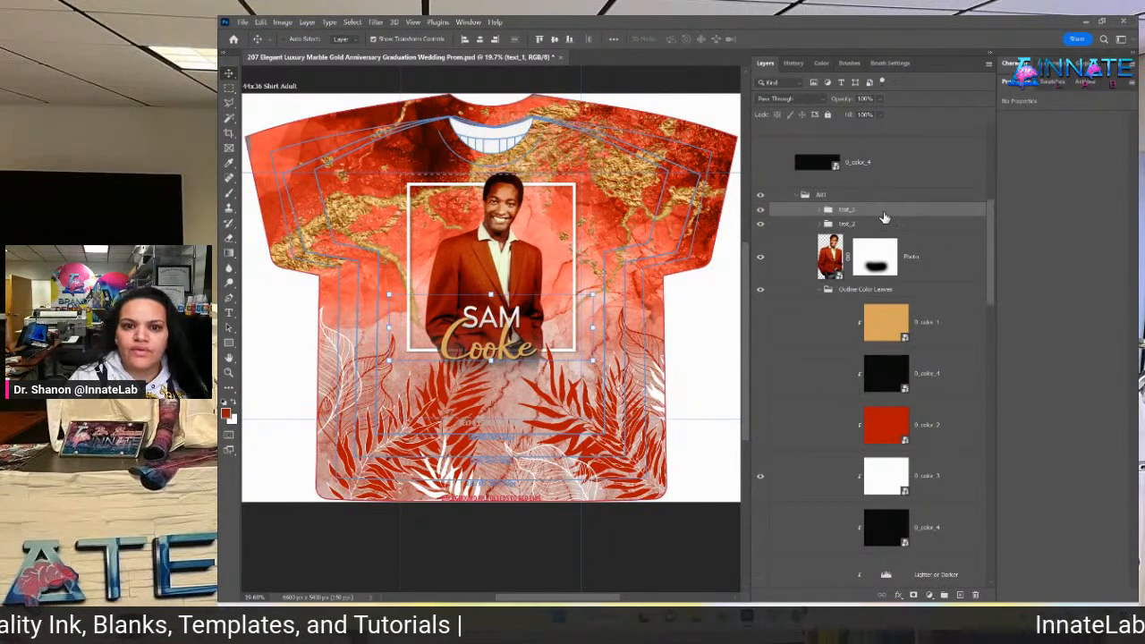
Undo a trial resize of SAM, then duplicate the SAM word directly above the original
key("ctrl+t")
mouse_move(493, 294)
left_mouse_down()
mouse_move(486, 238)
mouse_move(480, 283)
left_mouse_up()
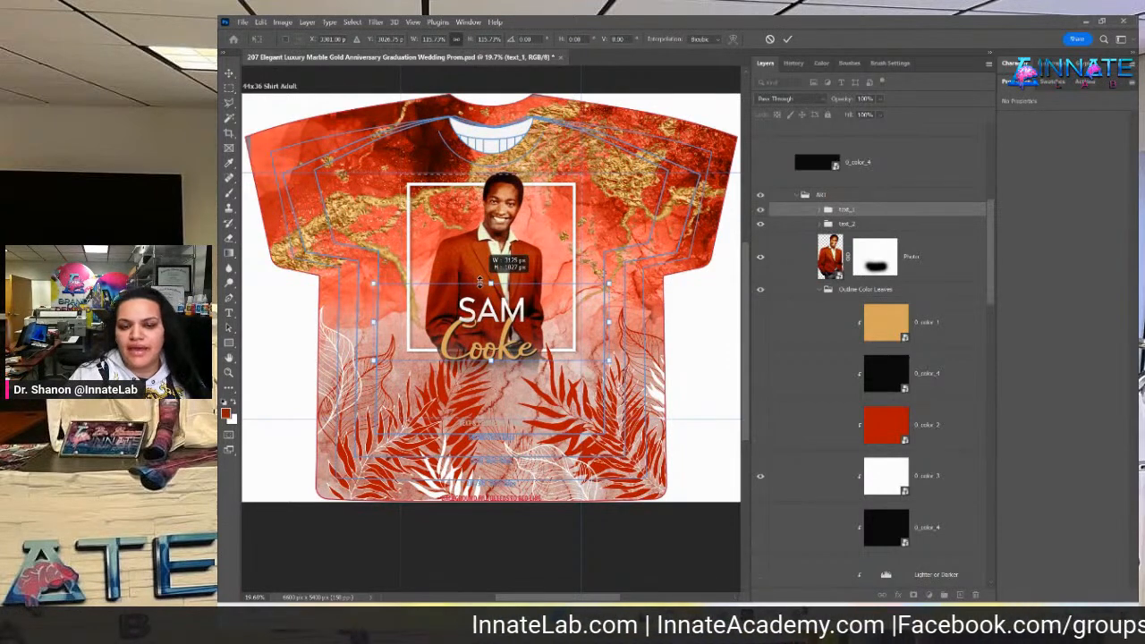
key("ctrl+z")
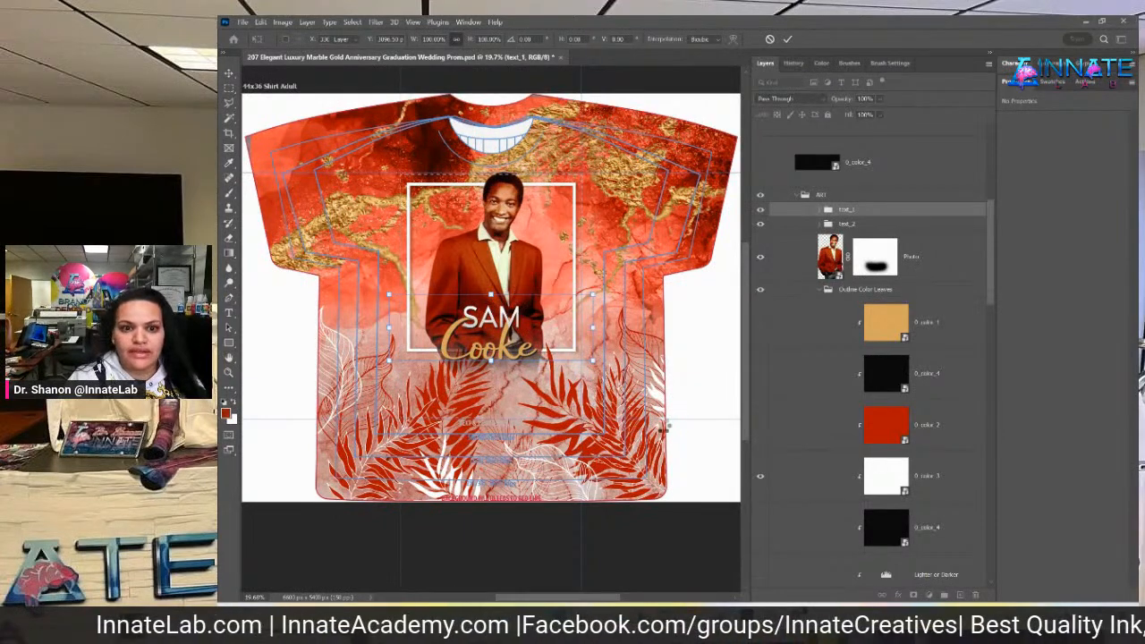
key("Return")
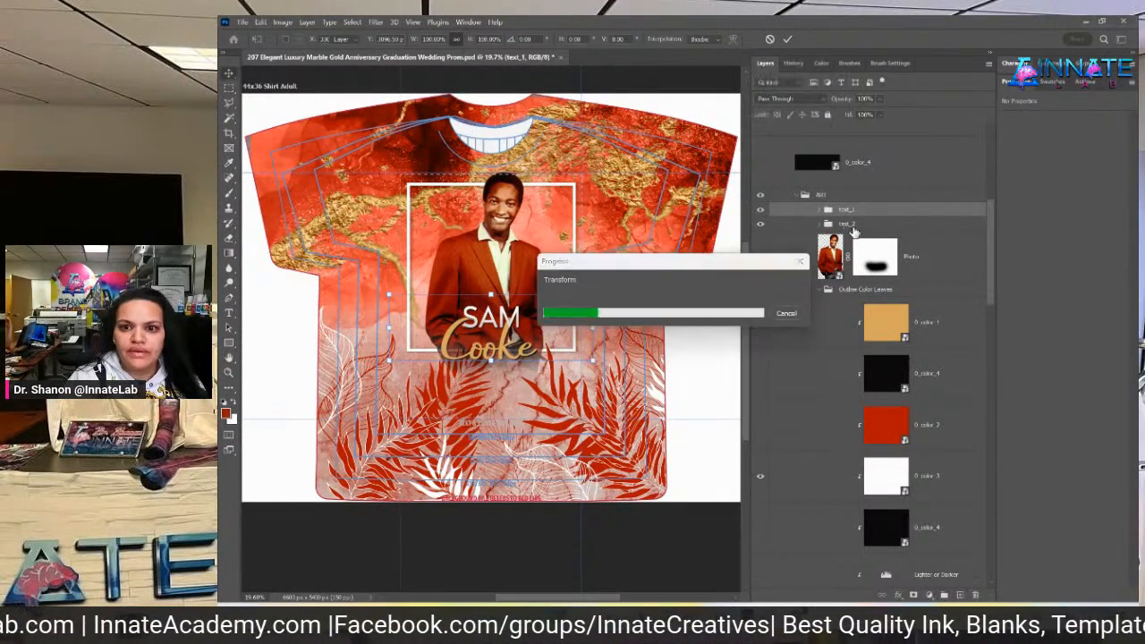
left_click_drag(848, 247, 485, 330)
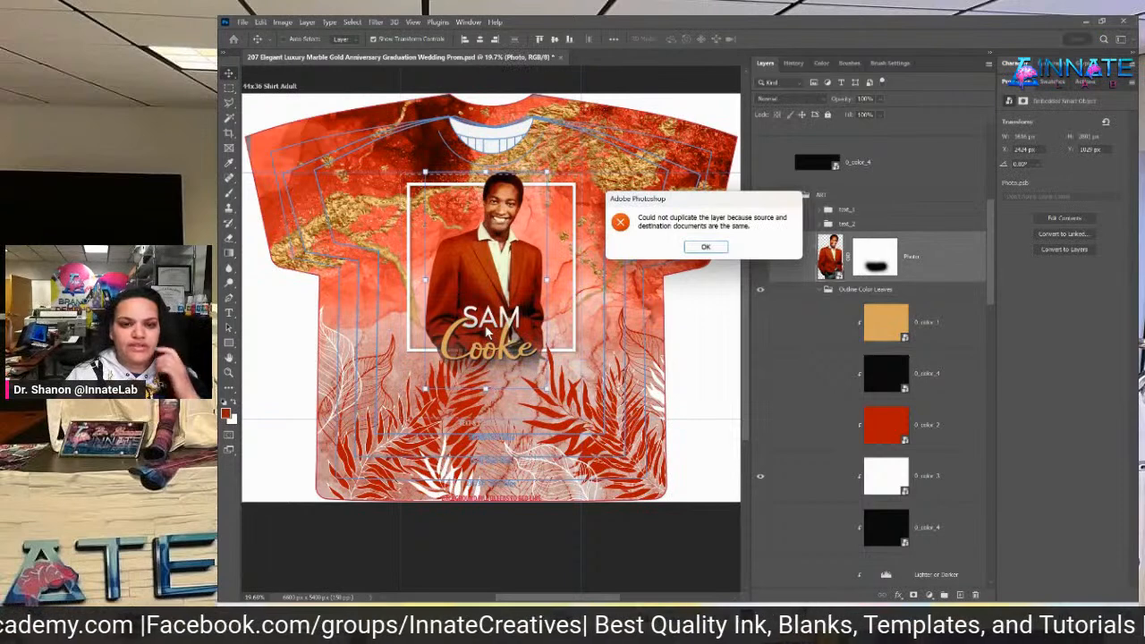
left_click(706, 247)
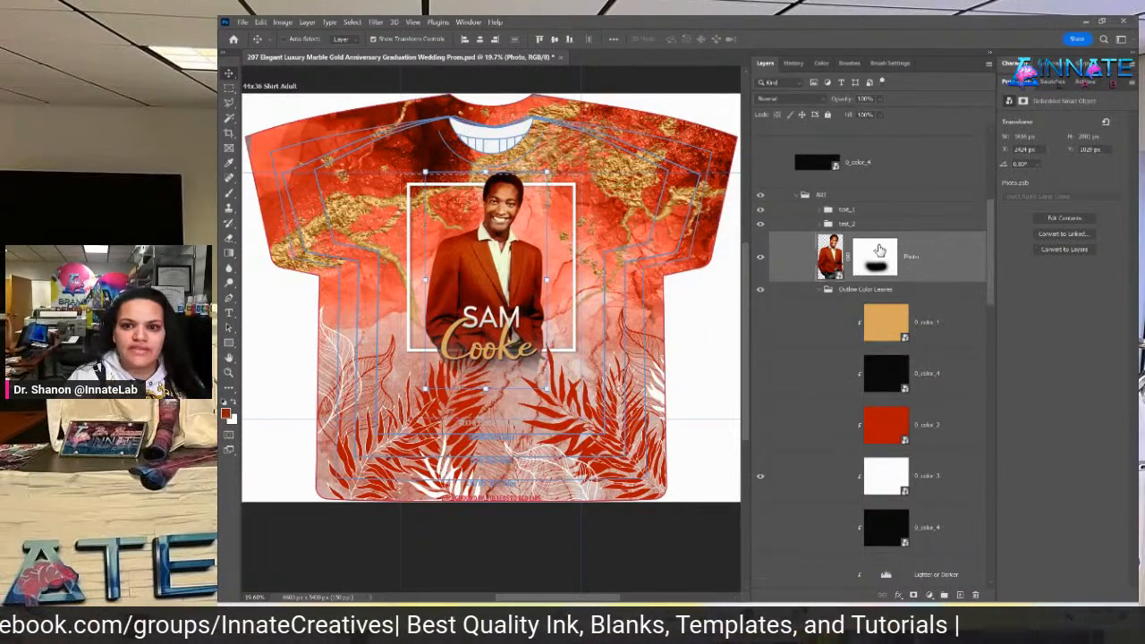
left_click(877, 211)
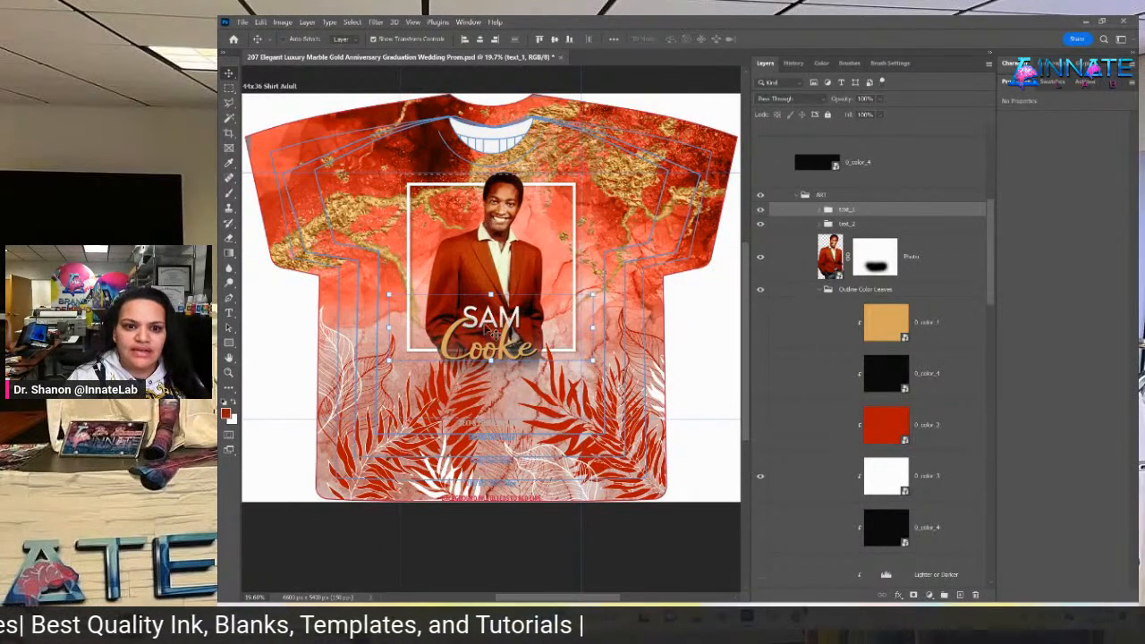
left_click_drag(494, 328, 491, 293, "alt")
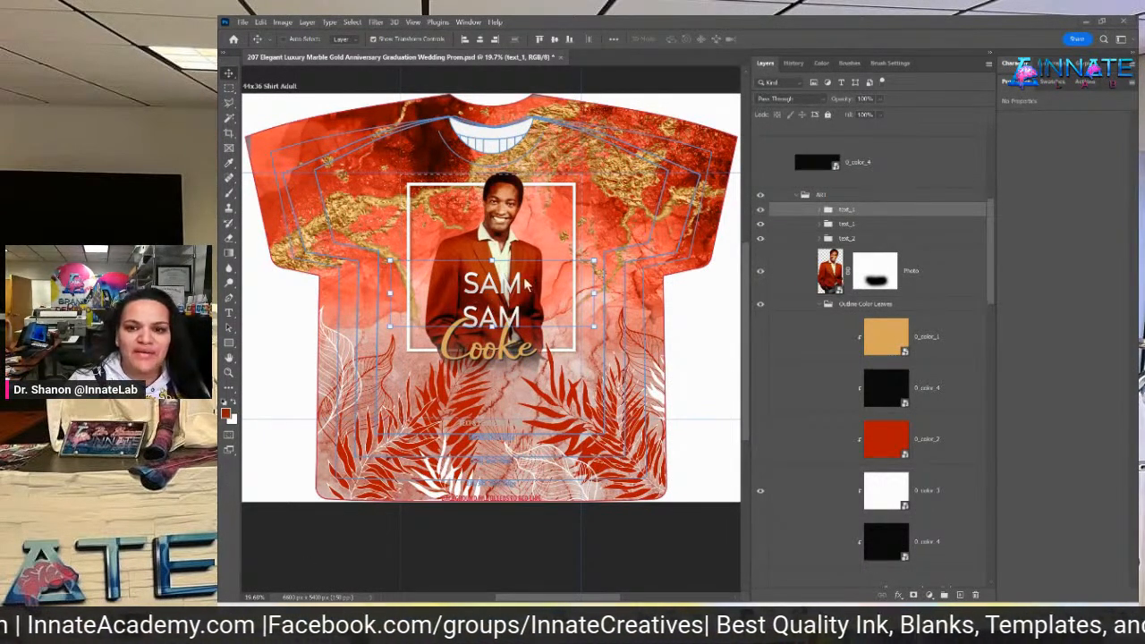
left_click(822, 211)
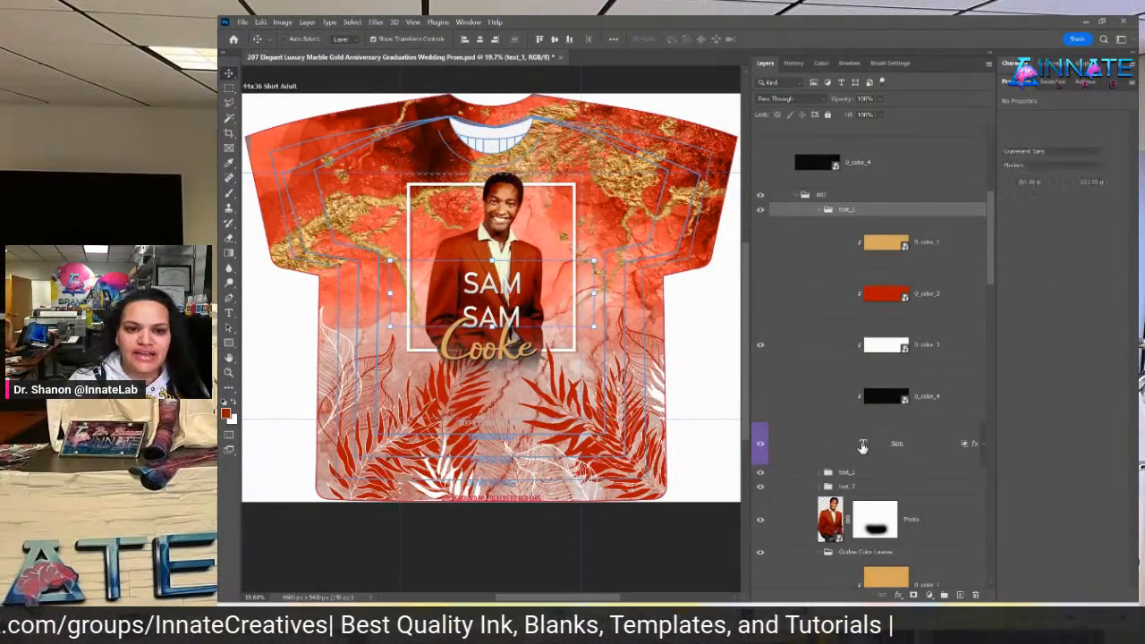
Replace the duplicate SAM text with 'THE ONE AND ONLY'
double_click(863, 445)
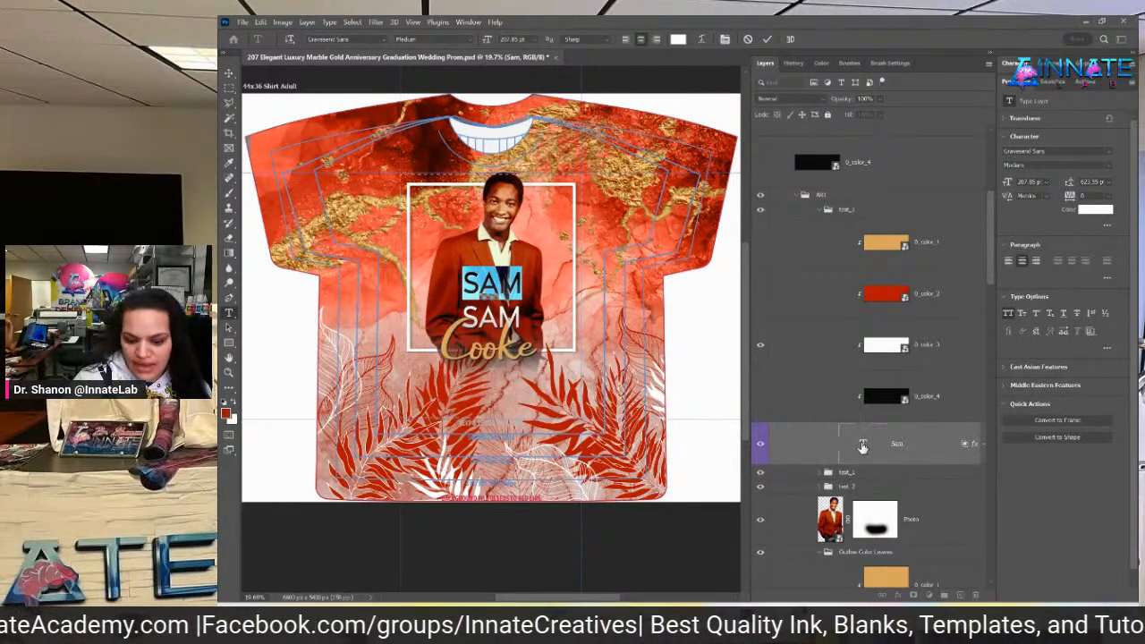
key("BackSpace")
type("THE")
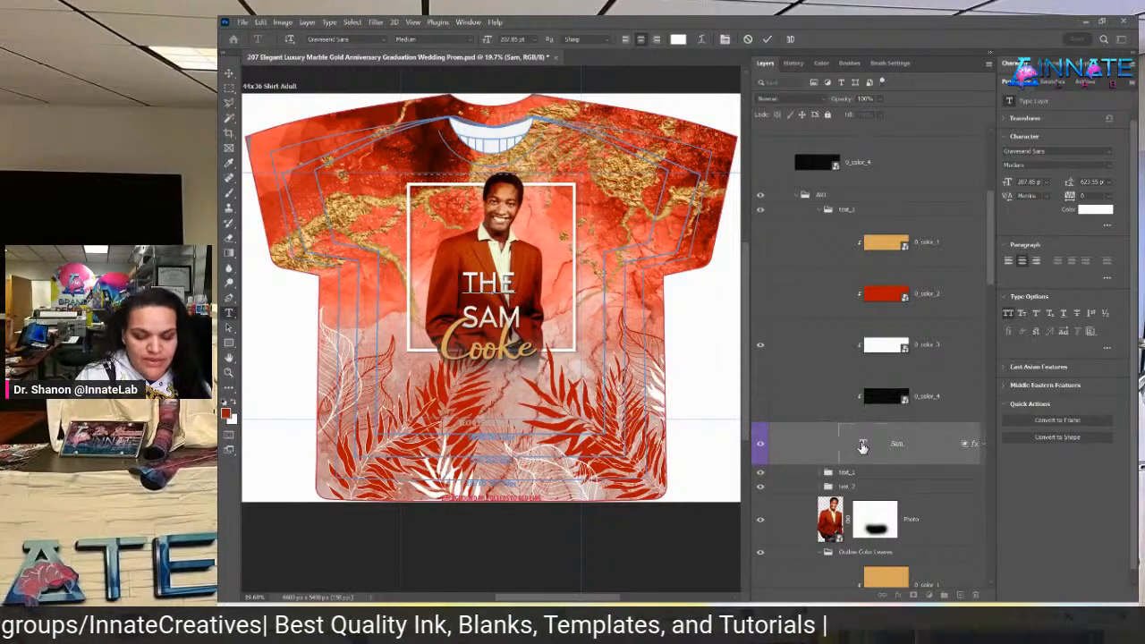
type(" ONE")
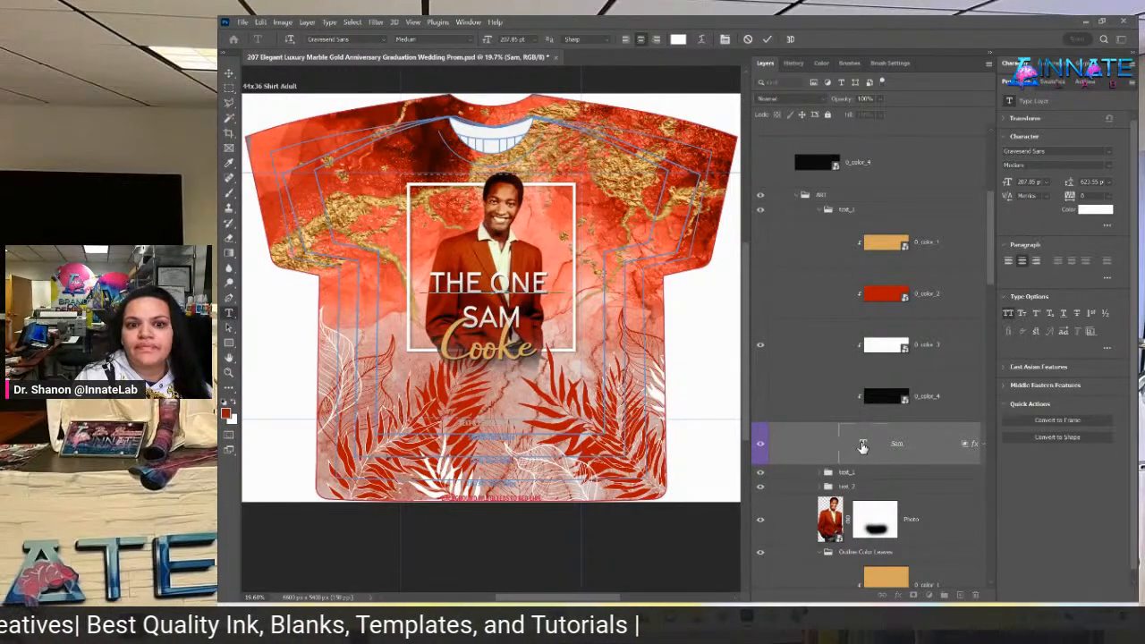
type(" AND ONLY")
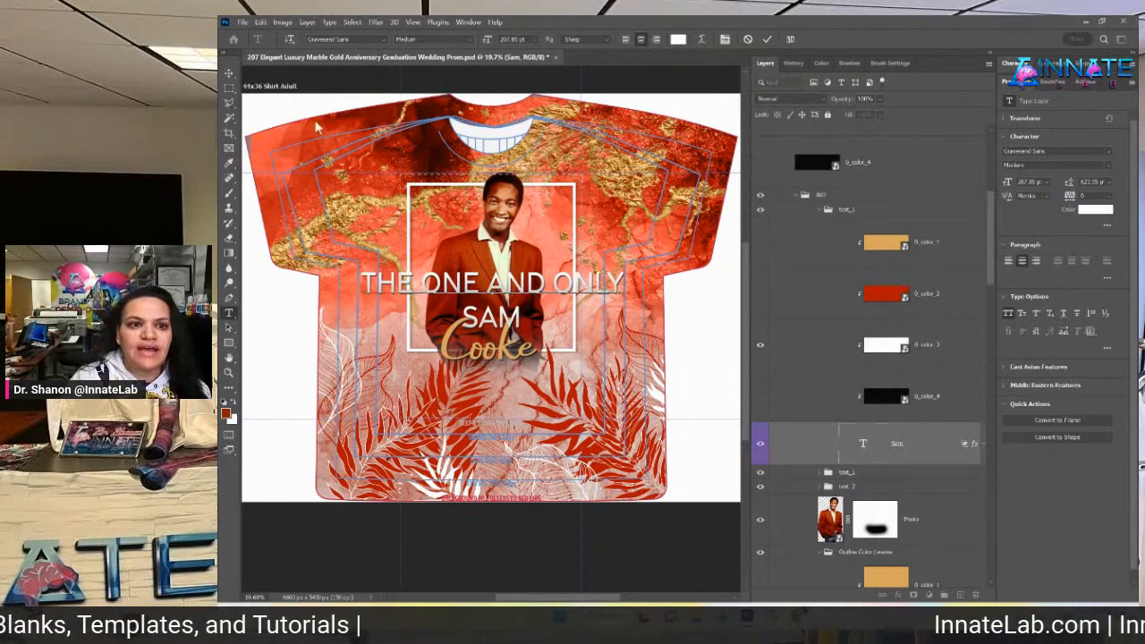
left_click(229, 73)
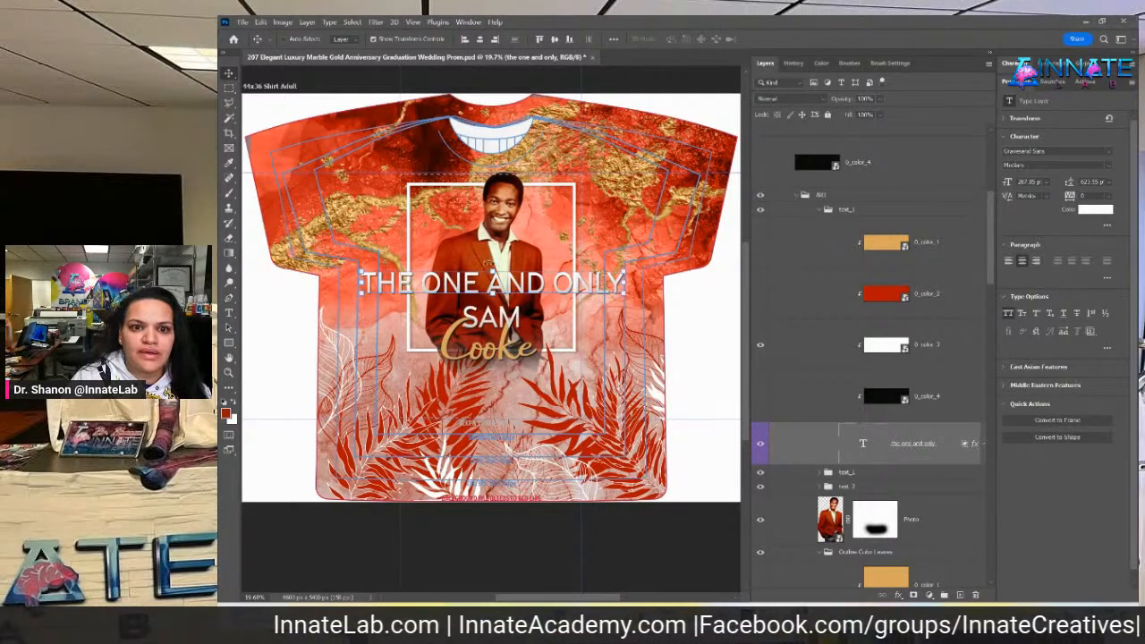
Scale the 'THE ONE AND ONLY' line down to fit above SAM
key("ctrl+t")
left_click_drag(494, 273, 541, 295)
key("Return")
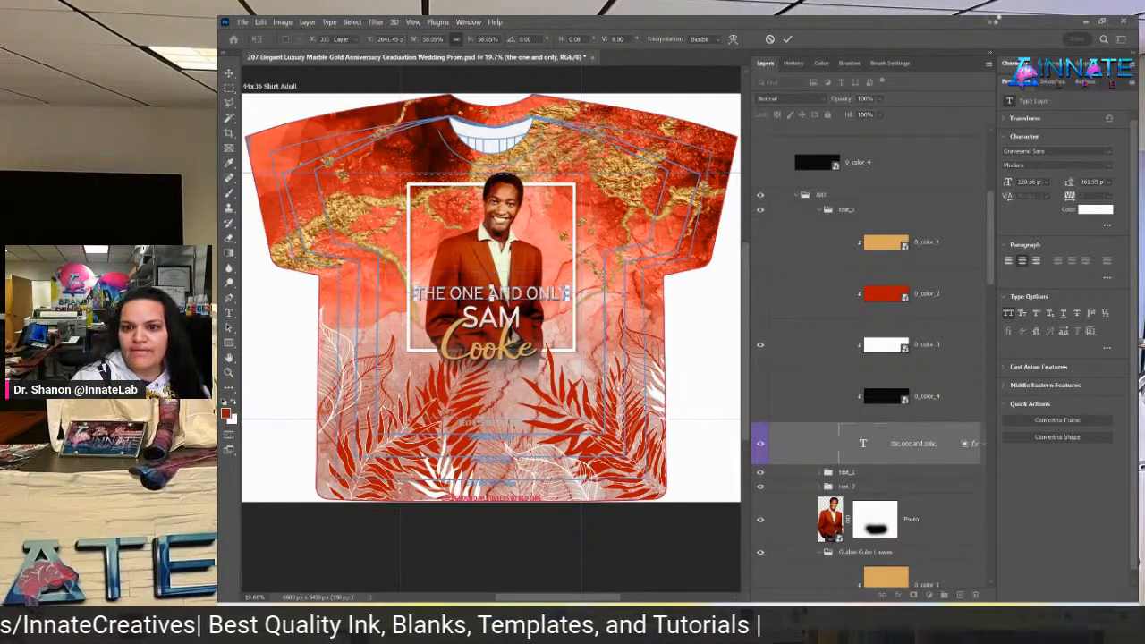
Toggle the text_1 colour layers to give 'THE ONE AND ONLY' a gold fill
left_click(761, 396)
left_click(762, 347)
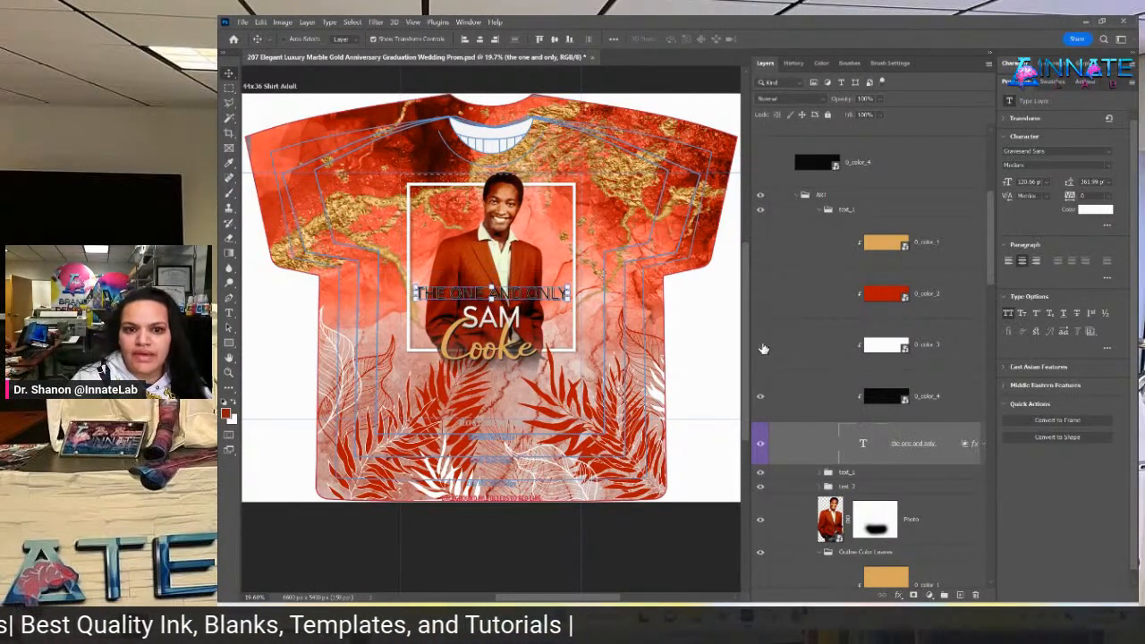
left_click(758, 349)
left_click(762, 296)
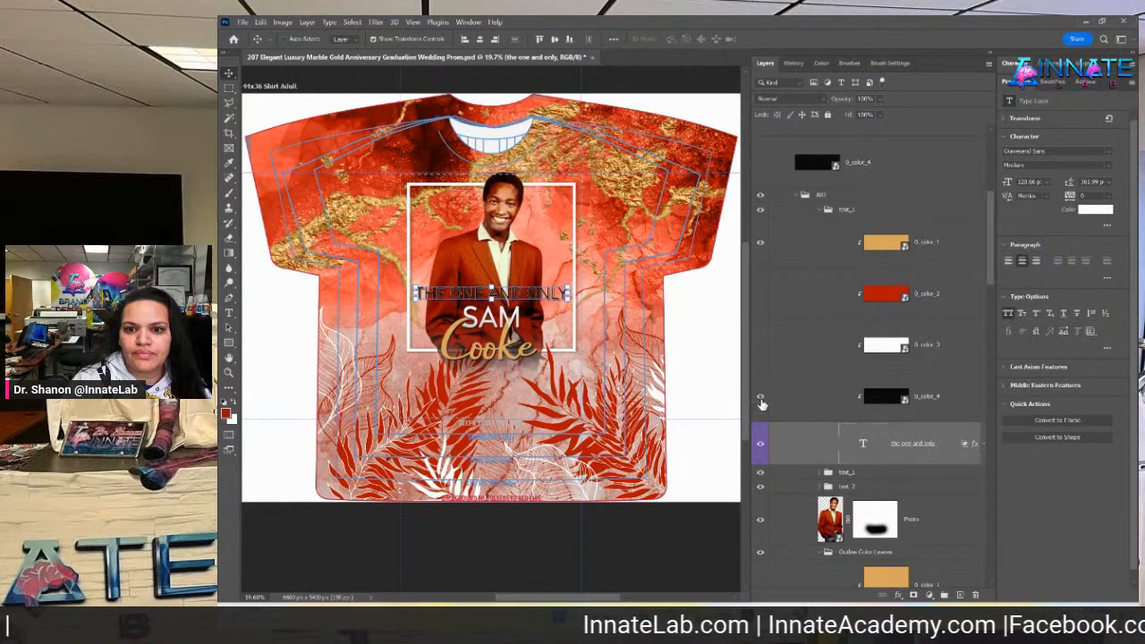
left_click(948, 258)
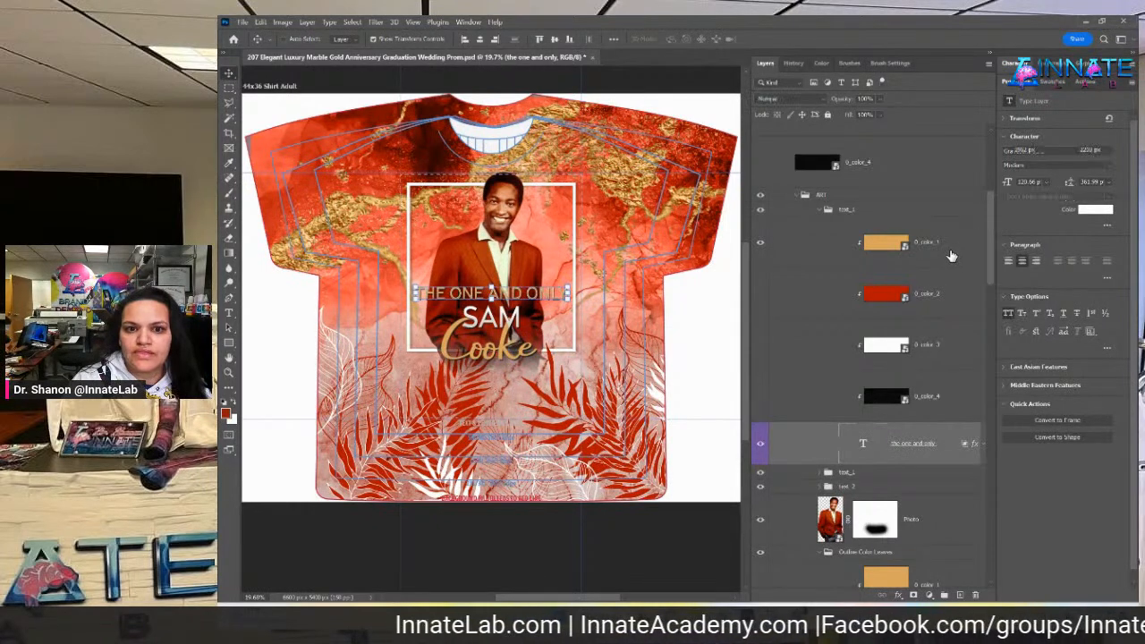
left_click(929, 459)
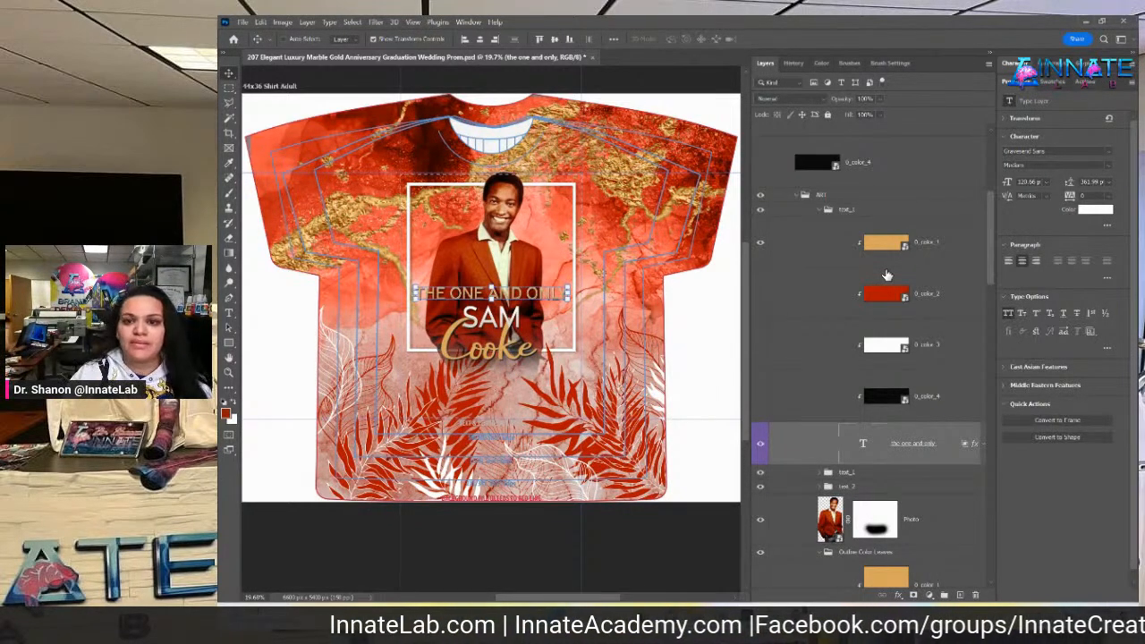
Inspect the gold 0_color_1, text_1 group and black 0_color_4 layers
left_click(913, 231)
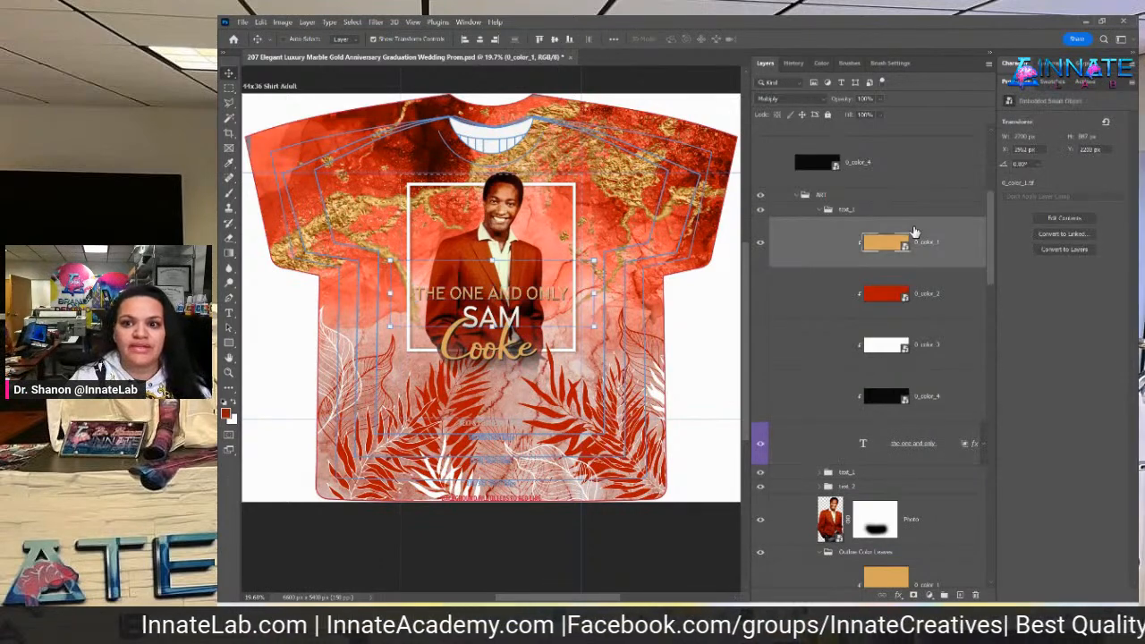
left_click_drag(989, 219, 983, 192)
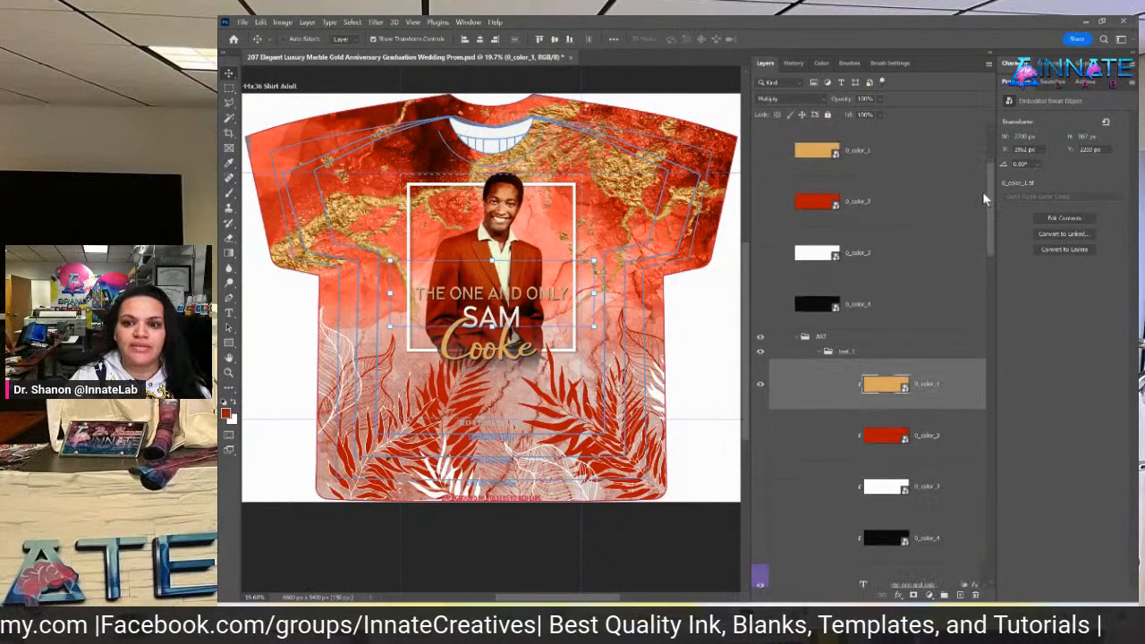
left_click(863, 353)
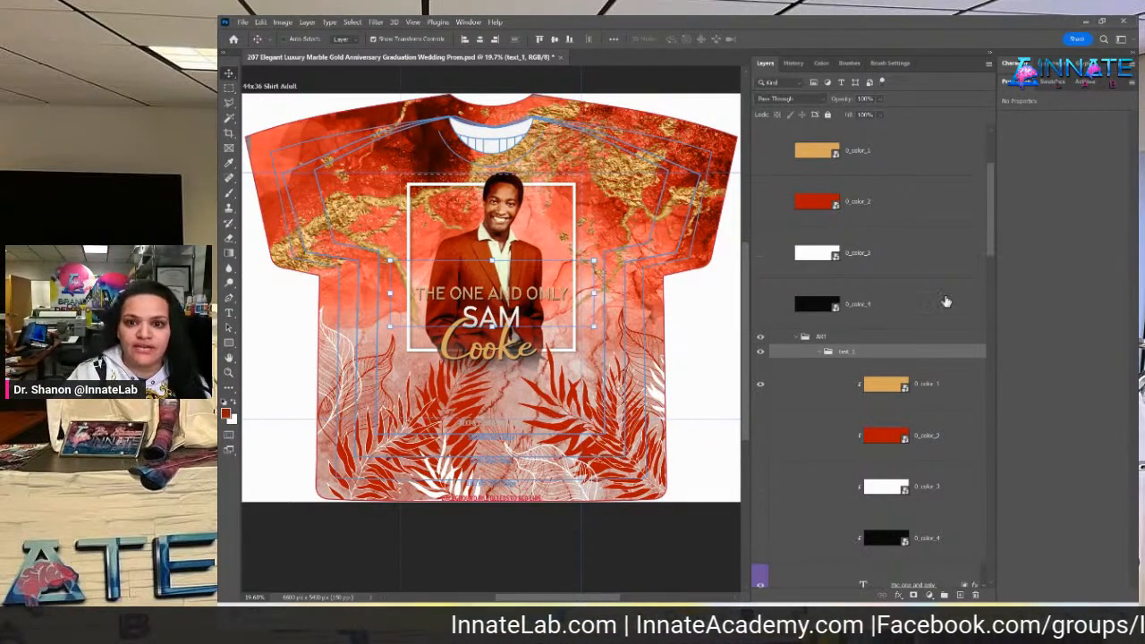
left_click(934, 320)
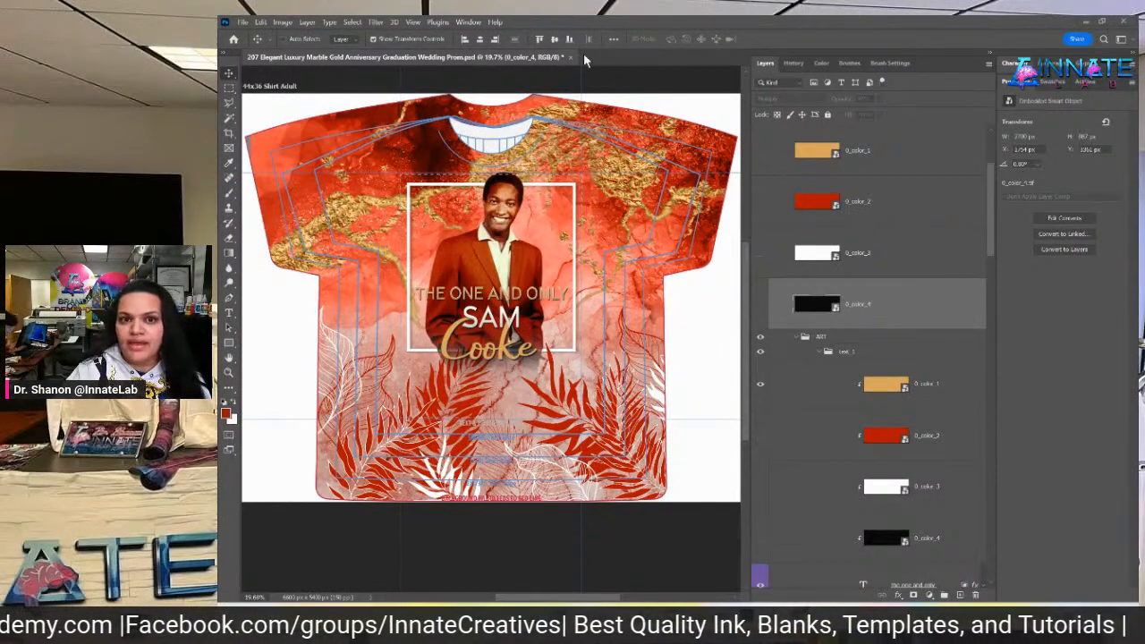
Collapse text_1, Outline, Inside, Background Top, ART and Background Bottom groups, then select TurnOFF4Printing
left_click(821, 352)
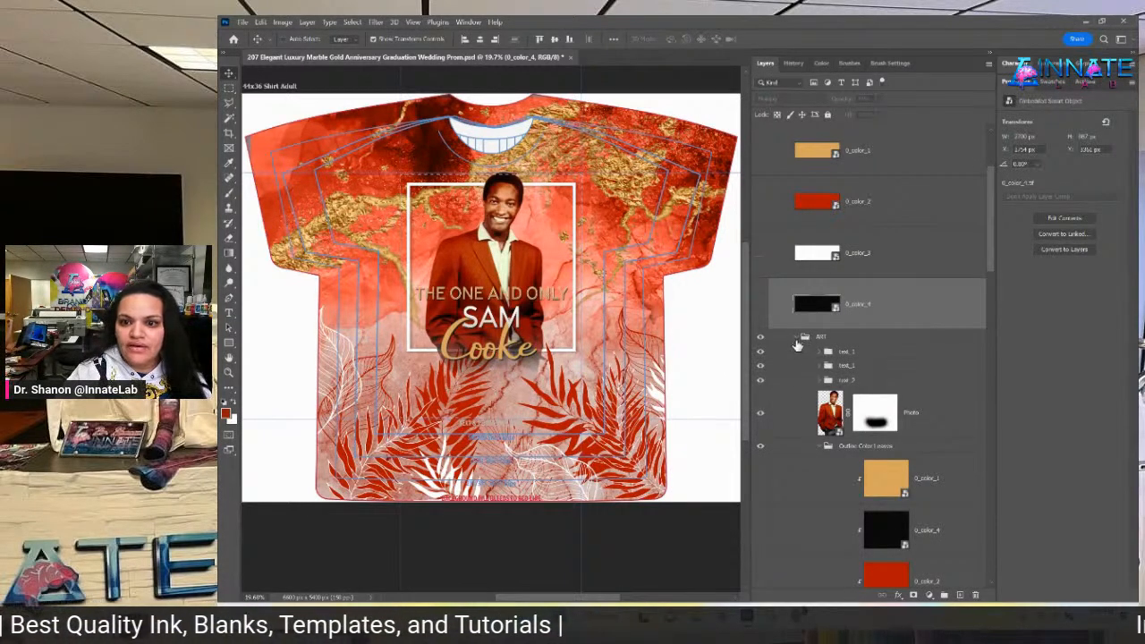
left_click(823, 447)
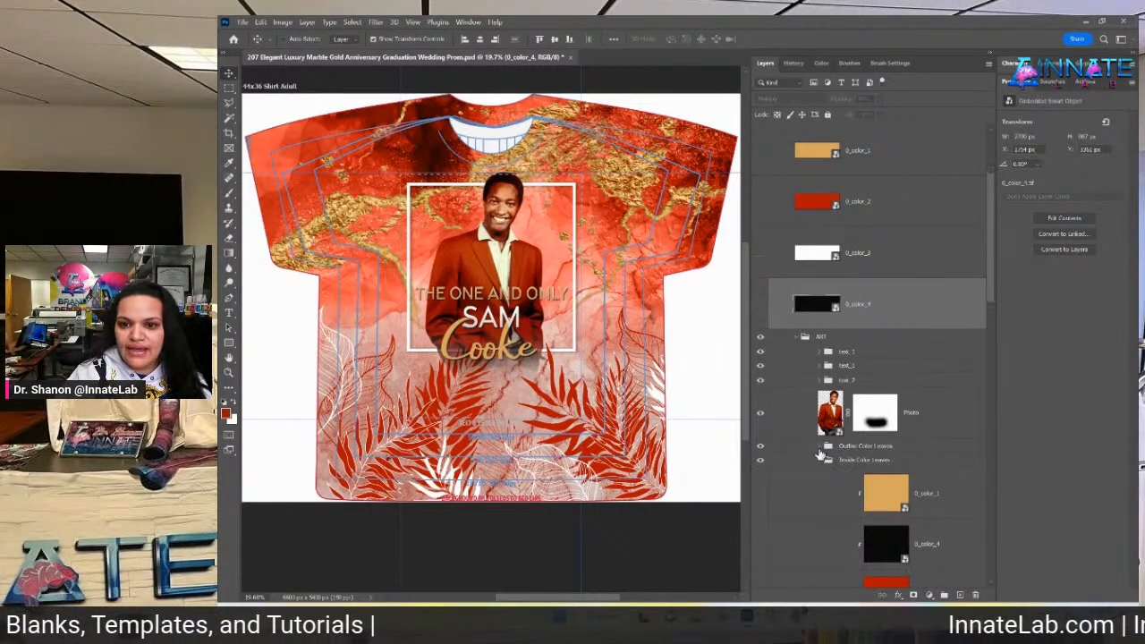
left_click(820, 462)
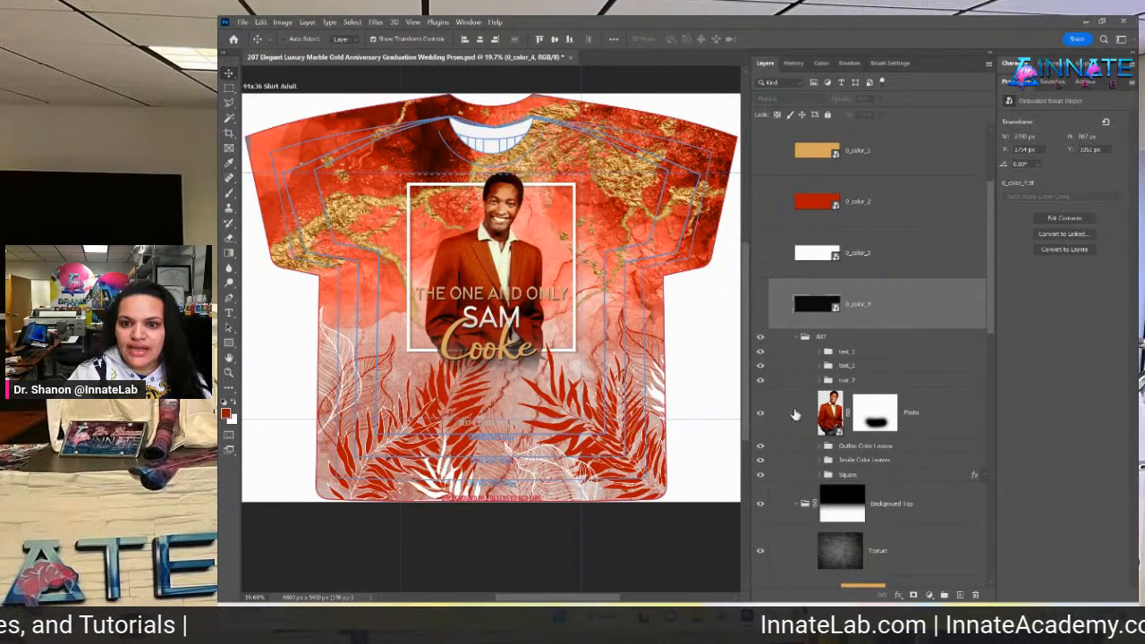
left_click(802, 505)
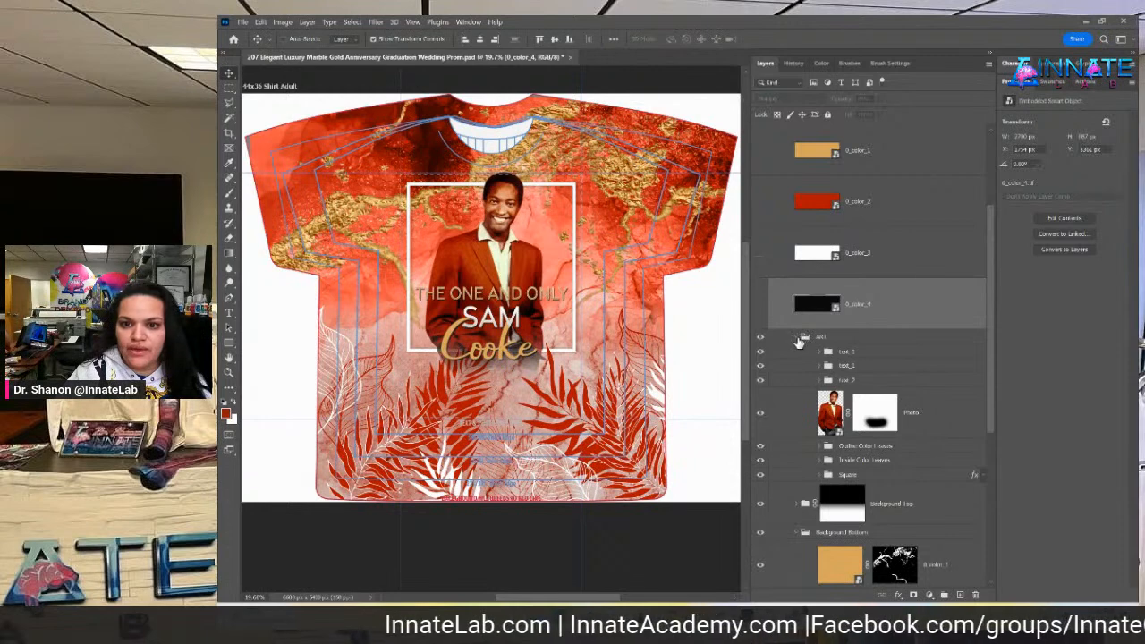
left_click(797, 337)
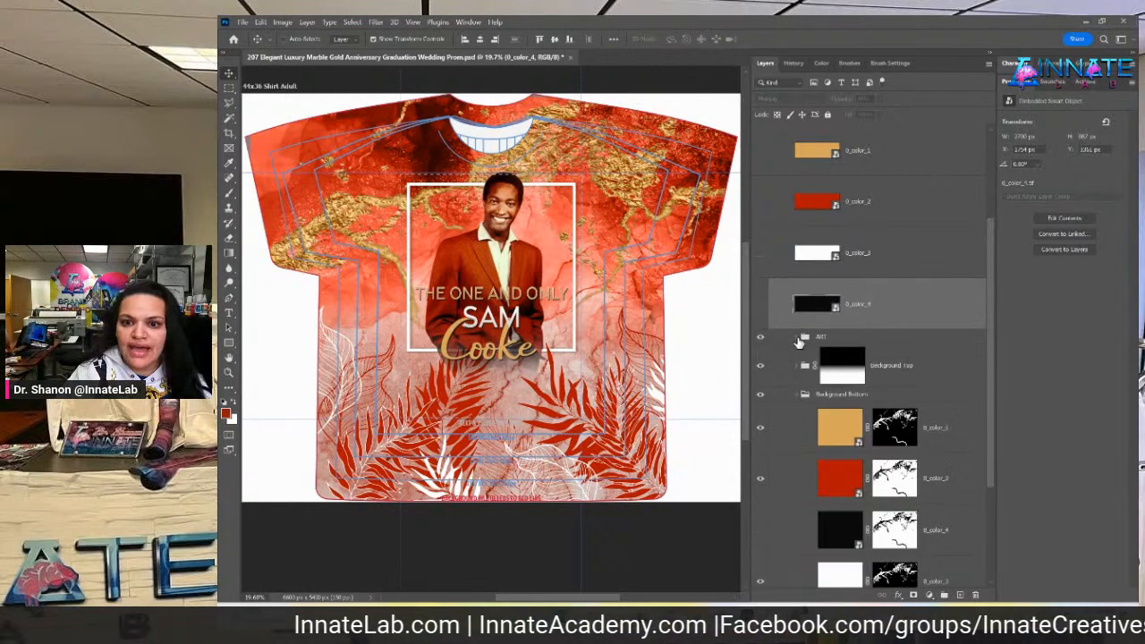
left_click(796, 395)
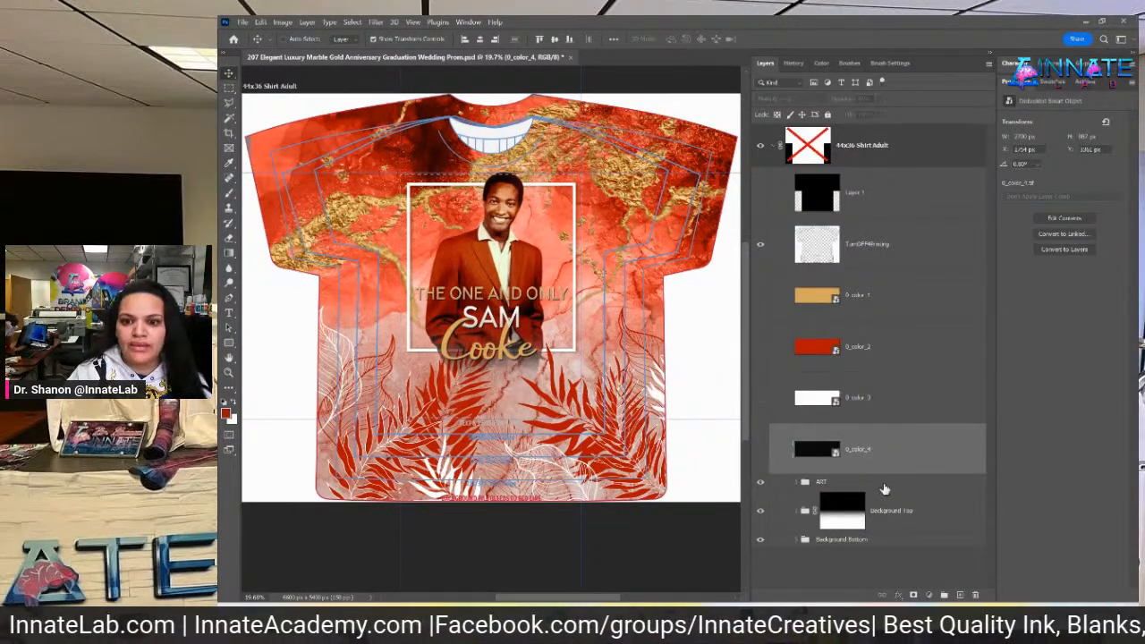
left_click(885, 488)
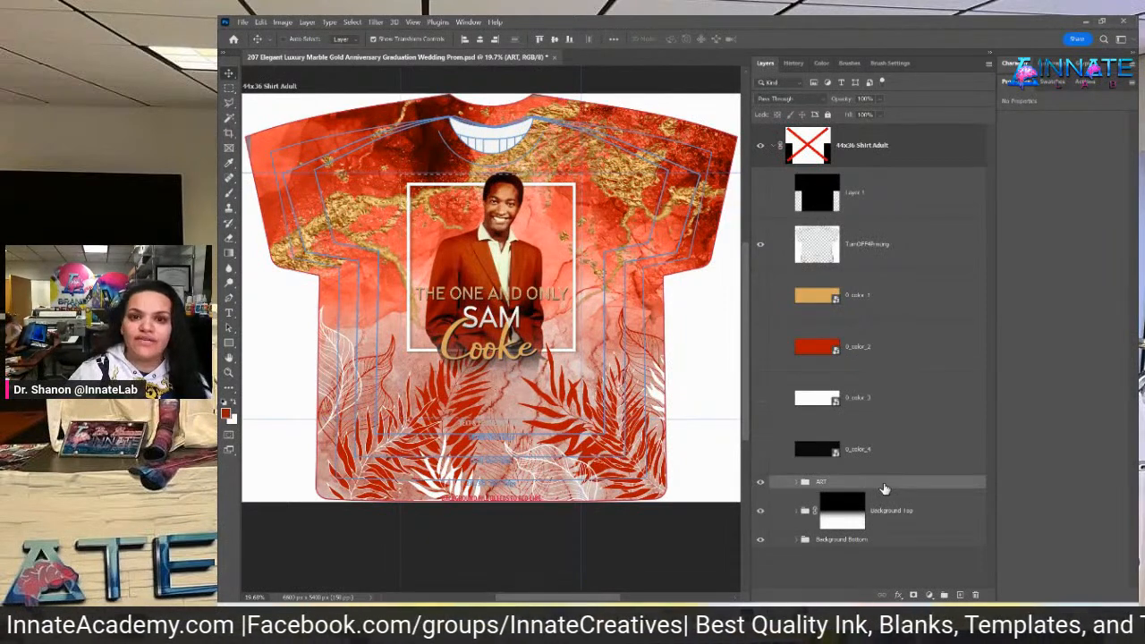
left_click(936, 257)
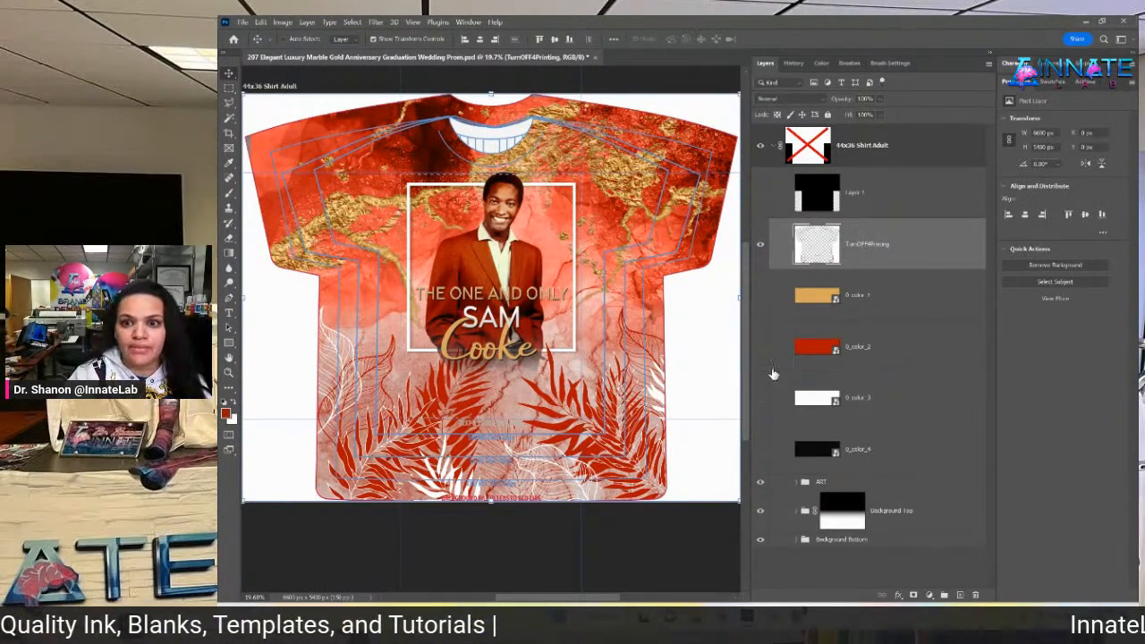
left_click(900, 309)
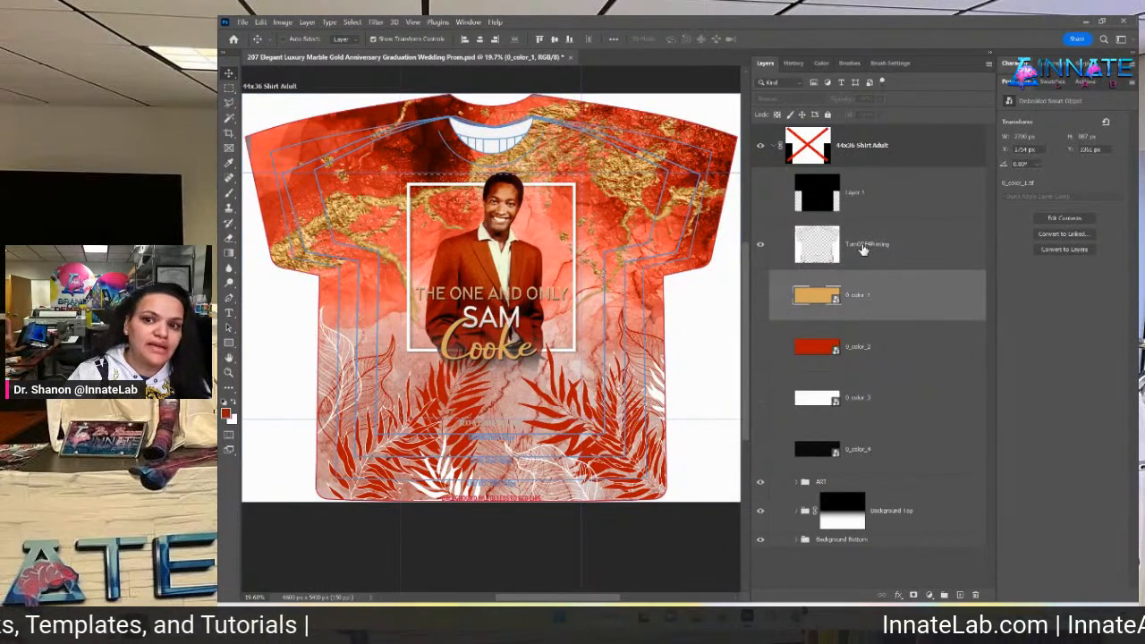
left_click(864, 250)
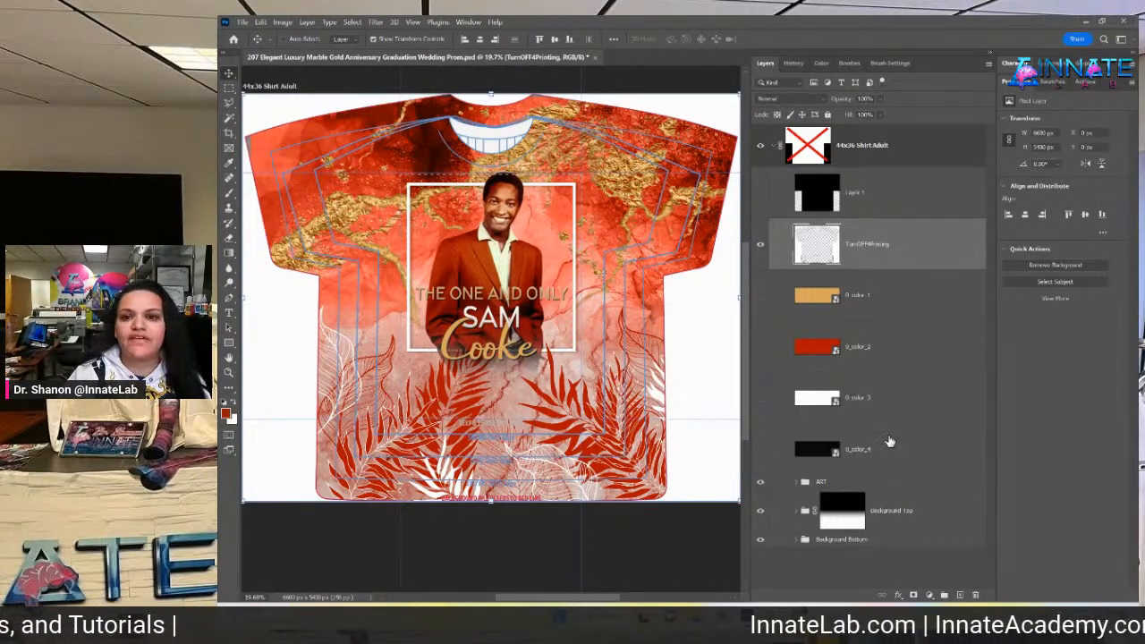
left_click(947, 317)
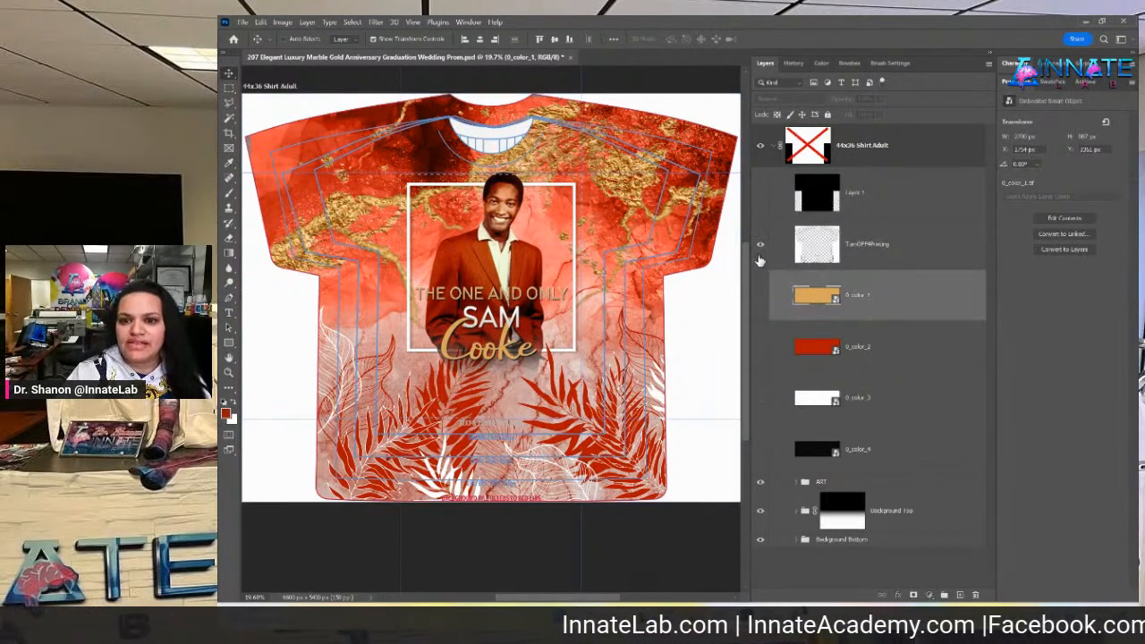
left_click(886, 253)
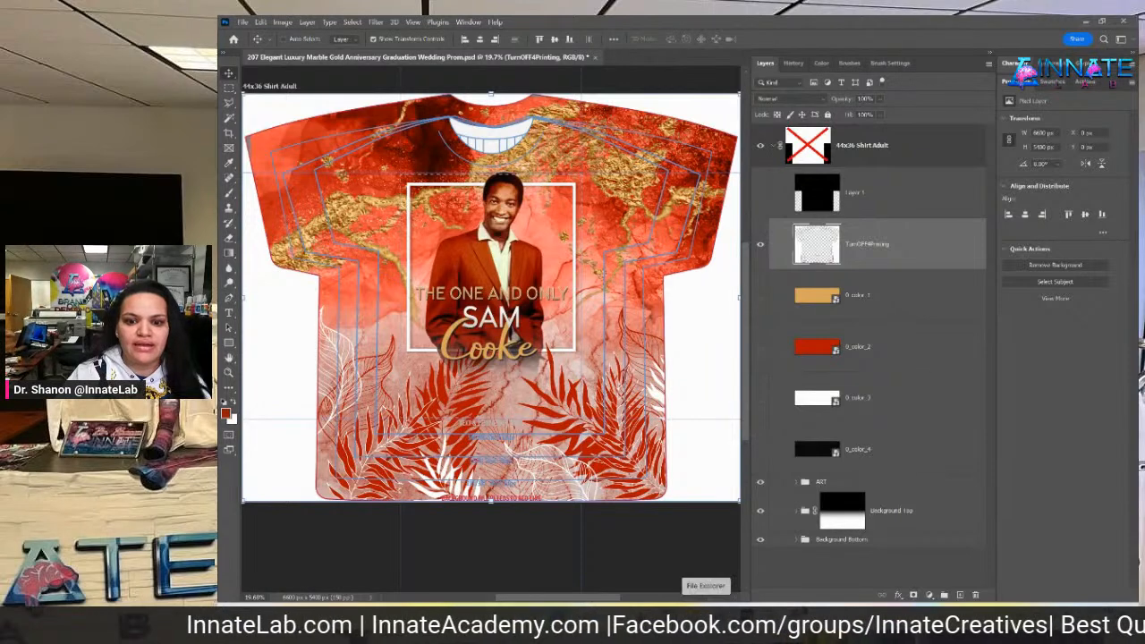
Open File Explorer at the InnateLab Photoshop Templates folder
left_click(598, 611)
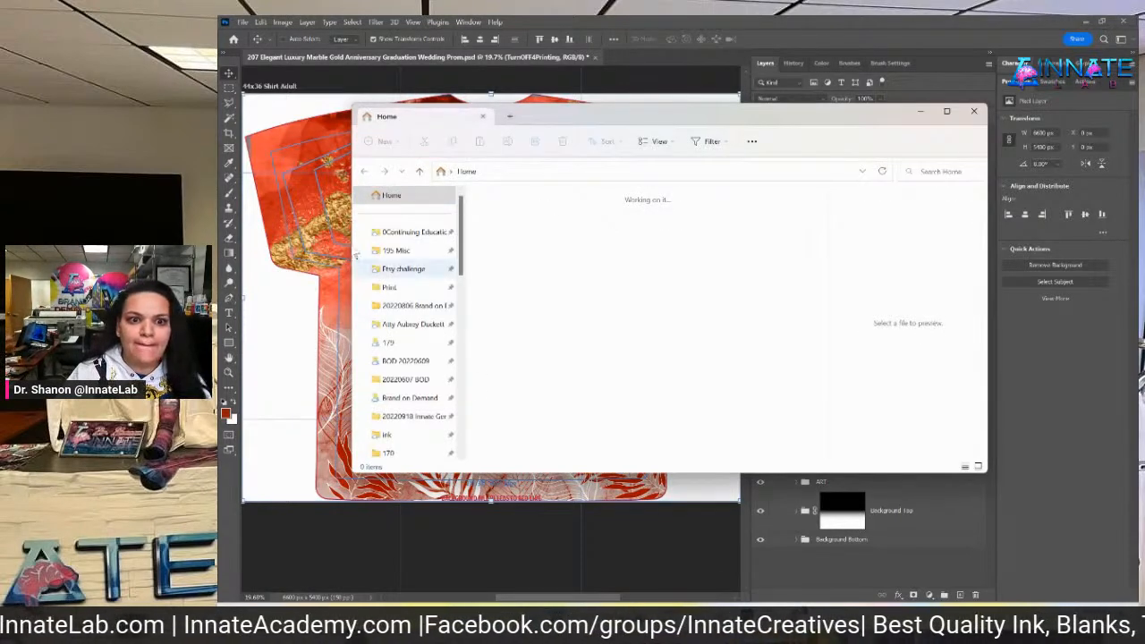
scroll(415, 288, "down", 3)
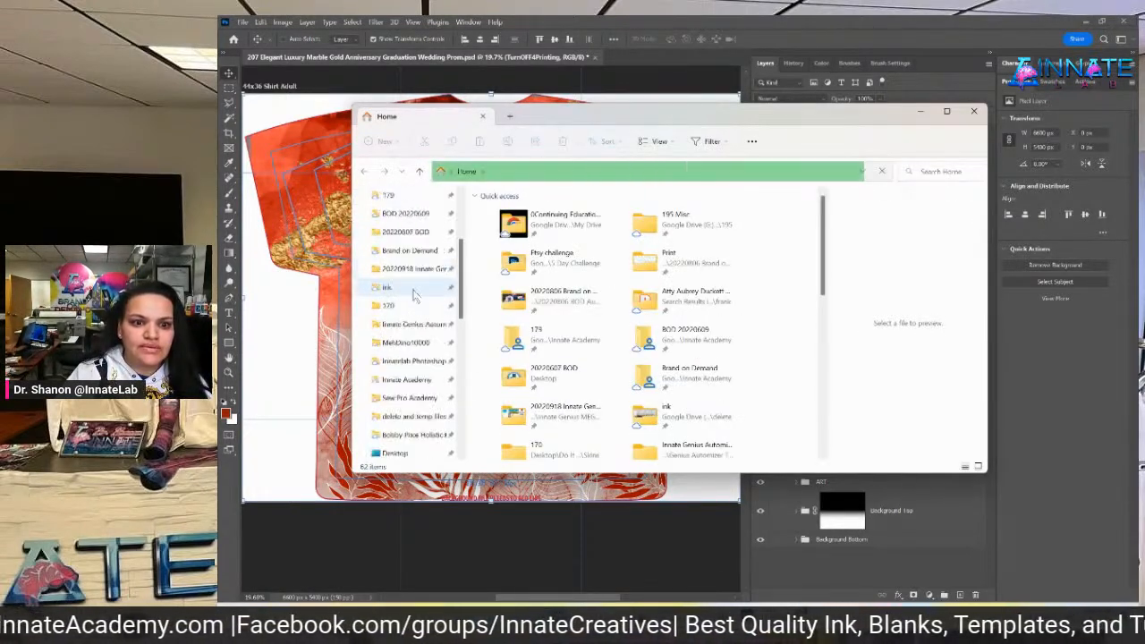
left_click(419, 361)
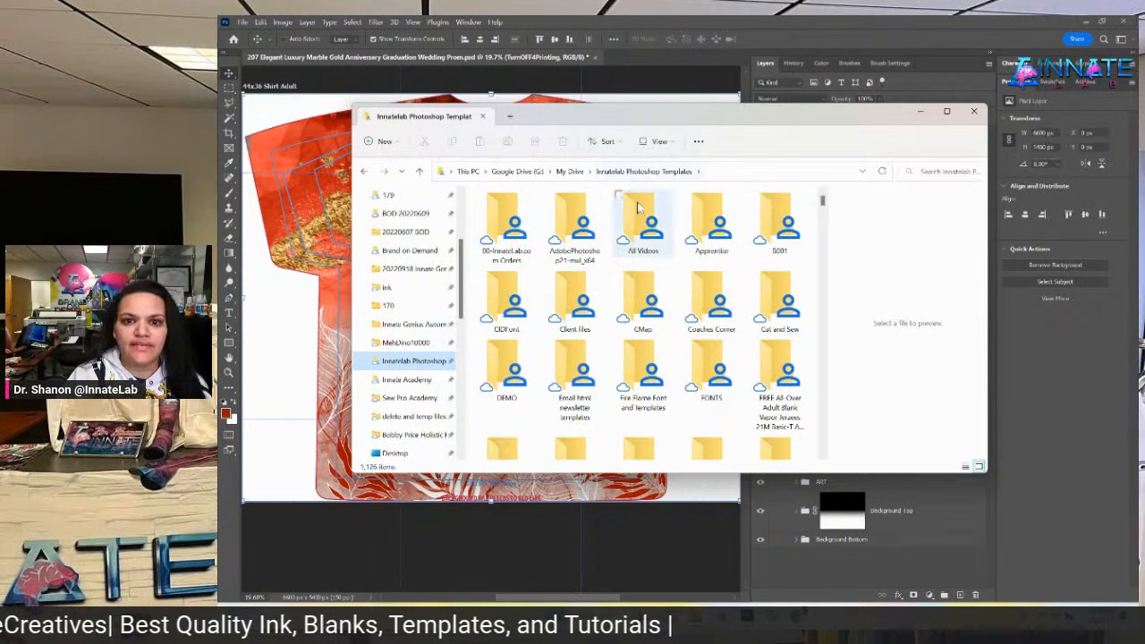
Search 'mask new' and open the New Grunge clipping masks silhouette frame PSD in Photoshop
left_click(925, 170)
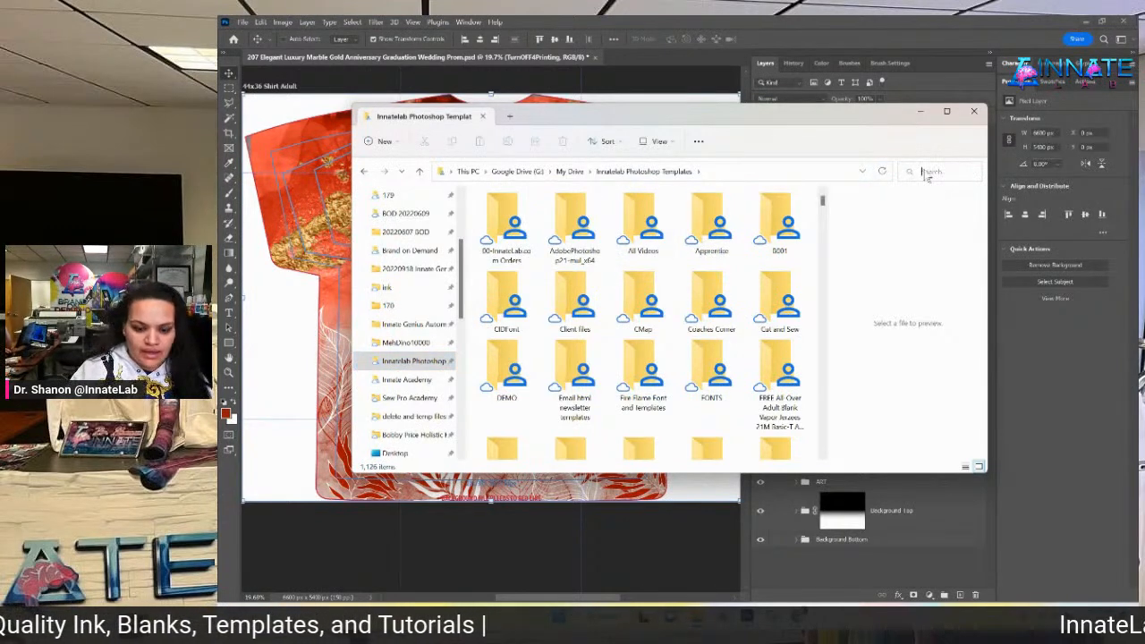
type("mask")
key("BackSpace")
key("BackSpace")
key("BackSpace")
key("BackSpace")
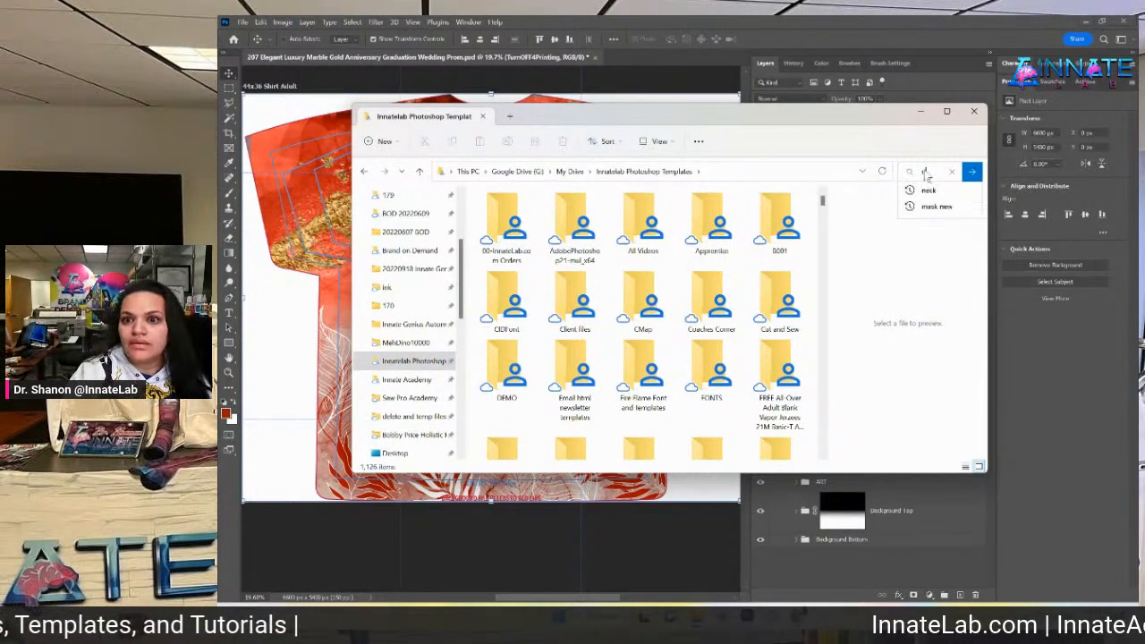
type("mask")
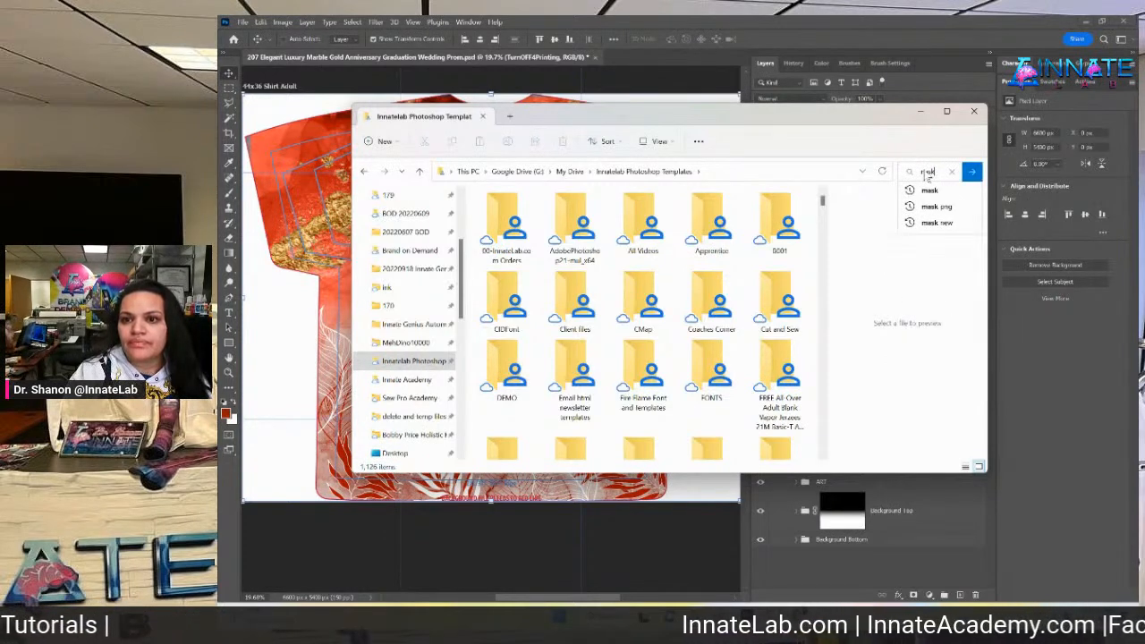
key("BackSpace")
key("BackSpace")
key("BackSpace")
key("BackSpace")
type("mask")
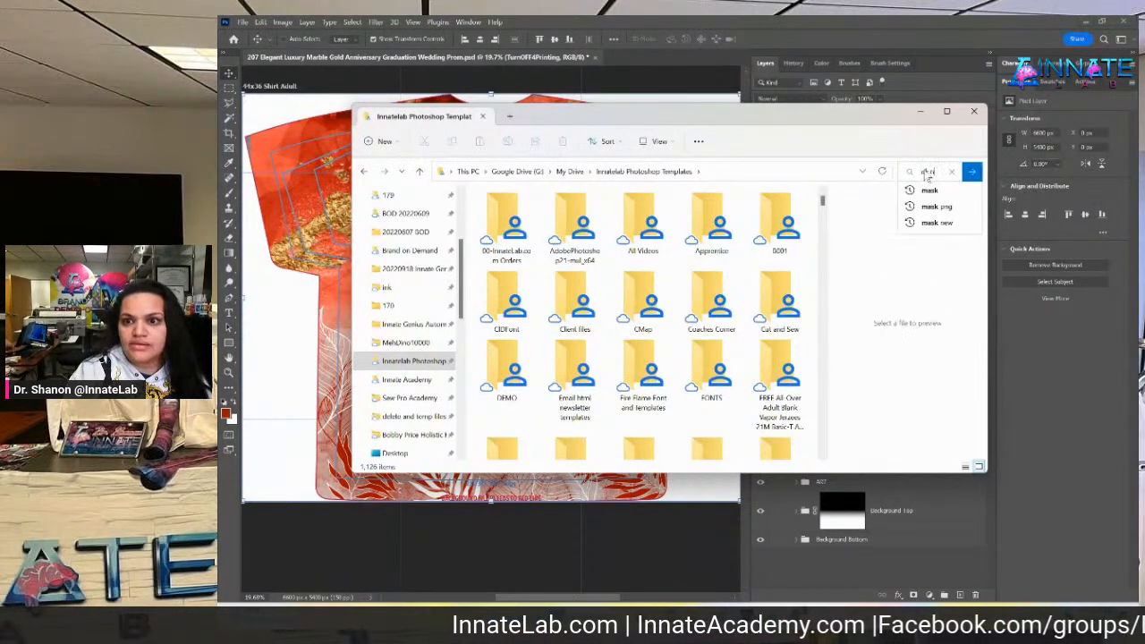
left_click(937, 222)
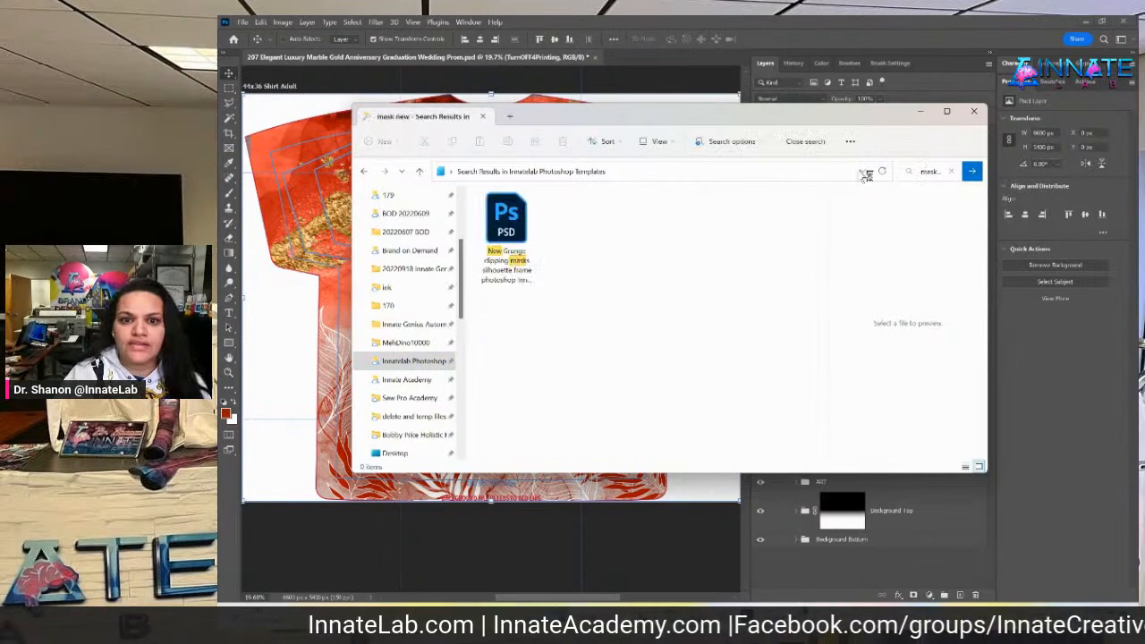
double_click(506, 220)
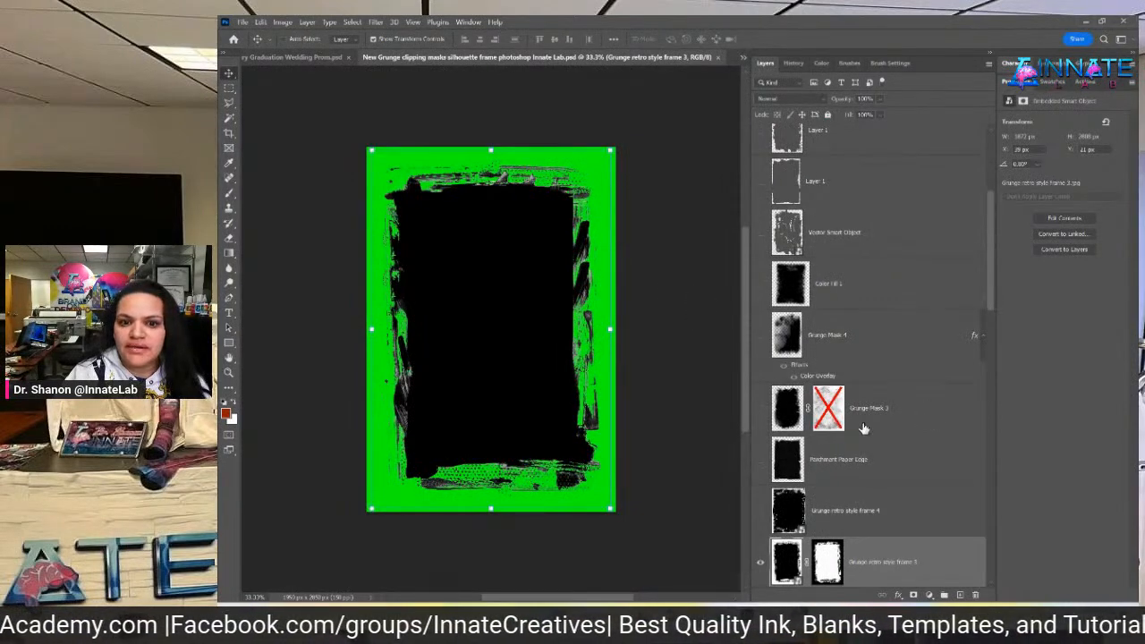
Preview the grunge frame layers, then show and select the Slate Mask layer
scroll(861, 427, "up", 5)
scroll(868, 427, "down", 2)
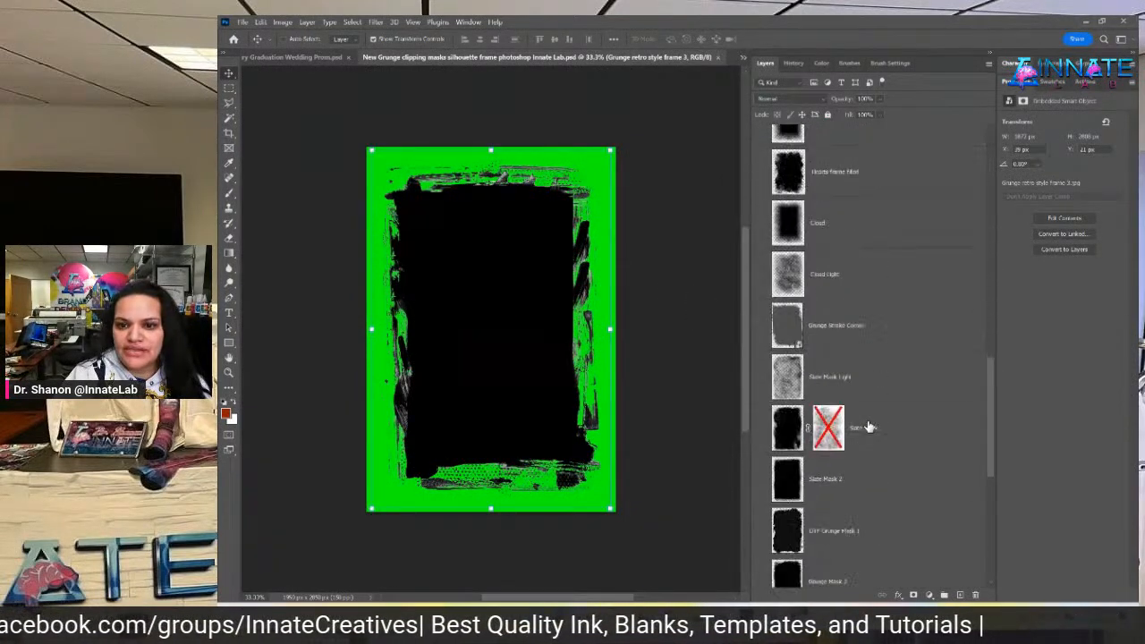
scroll(870, 424, "down", 4)
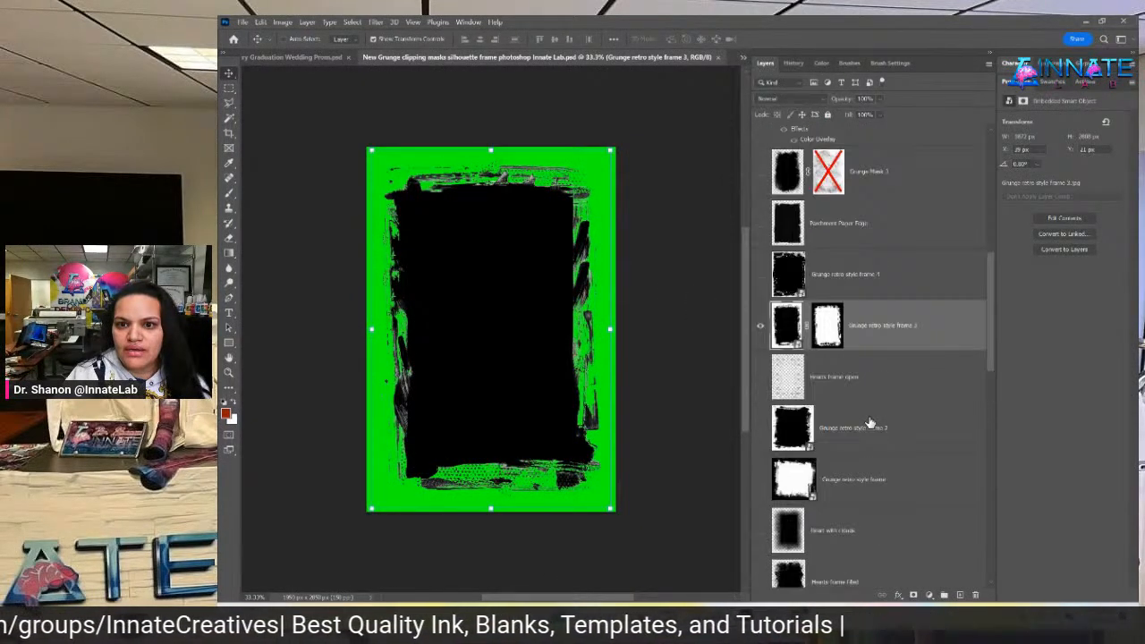
left_click(761, 326)
scroll(772, 399, "down", 2)
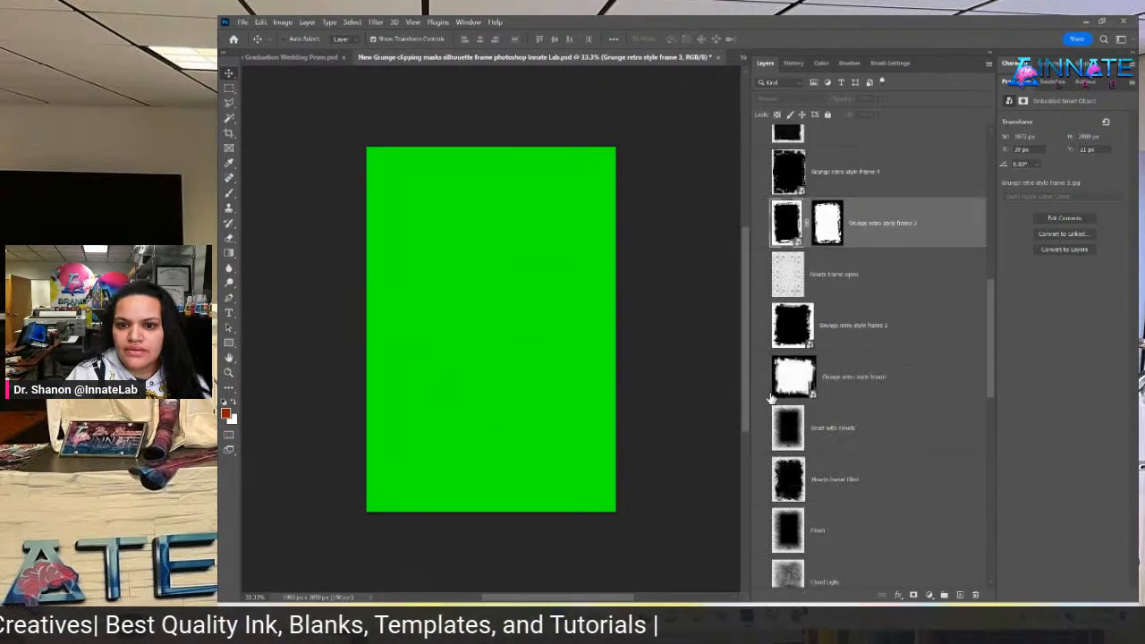
left_click(762, 328)
left_click(762, 328)
scroll(761, 327, "down", 4)
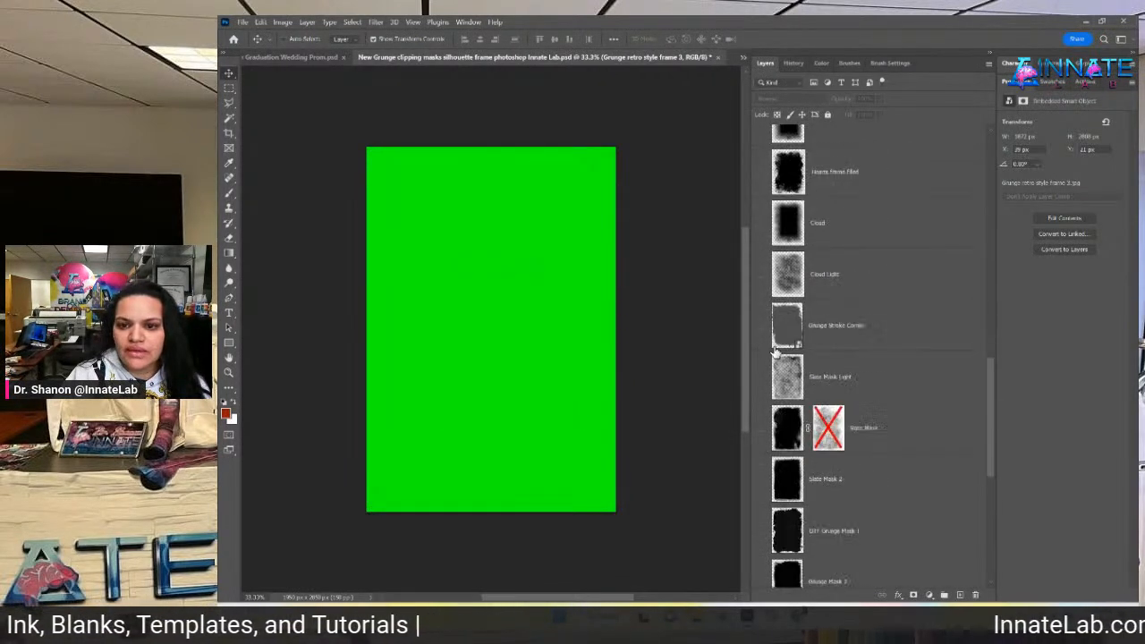
scroll(779, 340, "down", 4)
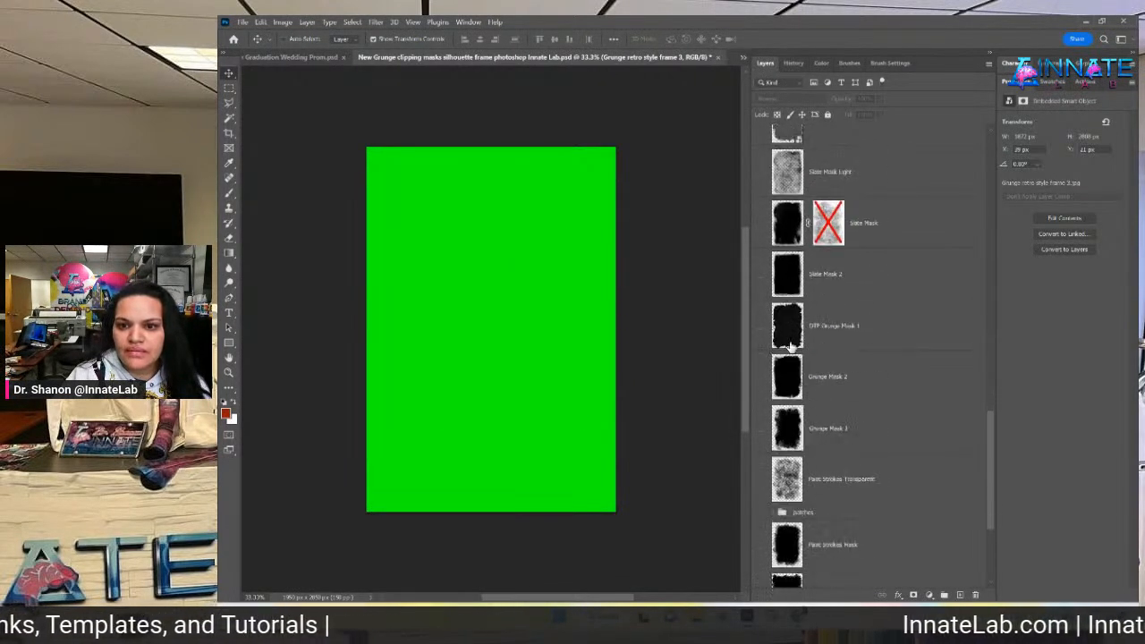
left_click(761, 226)
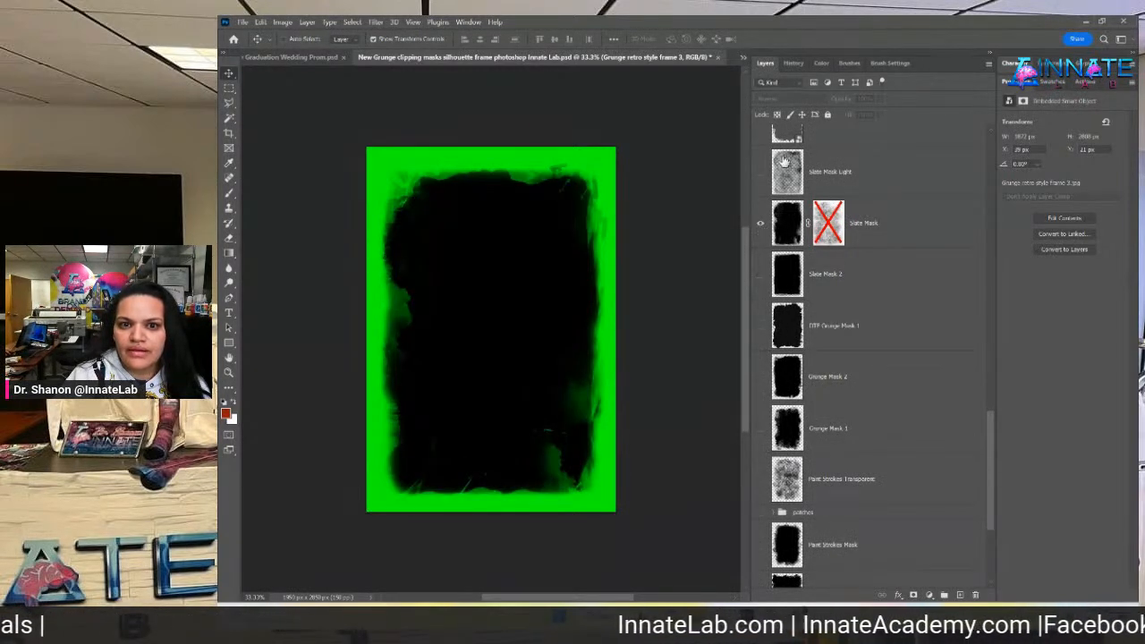
left_click(852, 231)
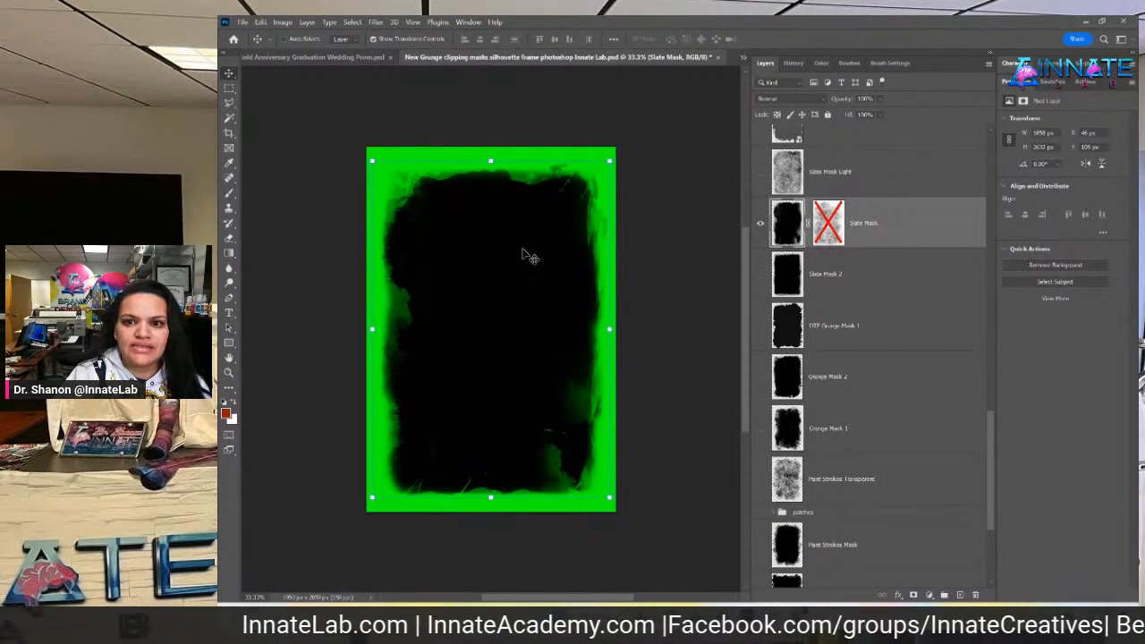
Drag the Slate Mask into the shirt document and free-transform it to cover the front
left_click_drag(528, 257, 462, 255)
key("ctrl+t")
left_click_drag(525, 360, 637, 431)
left_click_drag(573, 358, 543, 327)
left_click_drag(491, 454, 497, 502)
mouse_move(514, 434)
left_mouse_down()
mouse_move(513, 401)
mouse_move(511, 414)
left_mouse_up()
left_click_drag(490, 483, 491, 489)
left_click_drag(490, 112, 490, 100)
Commit the Slate Mask resize and nudge it to sit centred on the shirt front
key("Return")
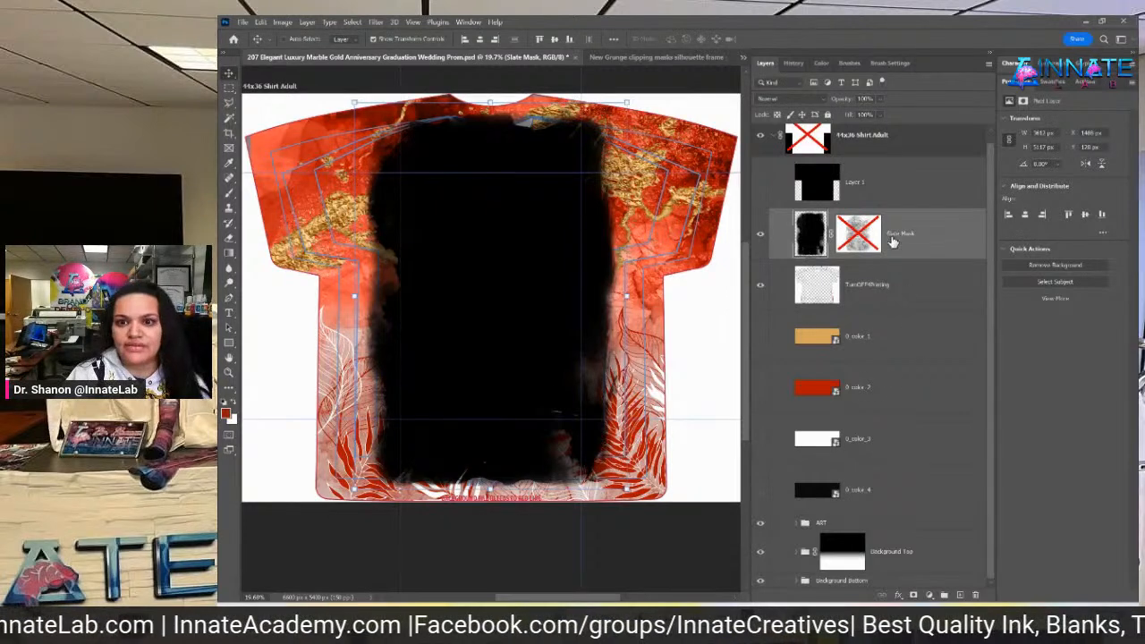
left_click_drag(459, 314, 467, 322)
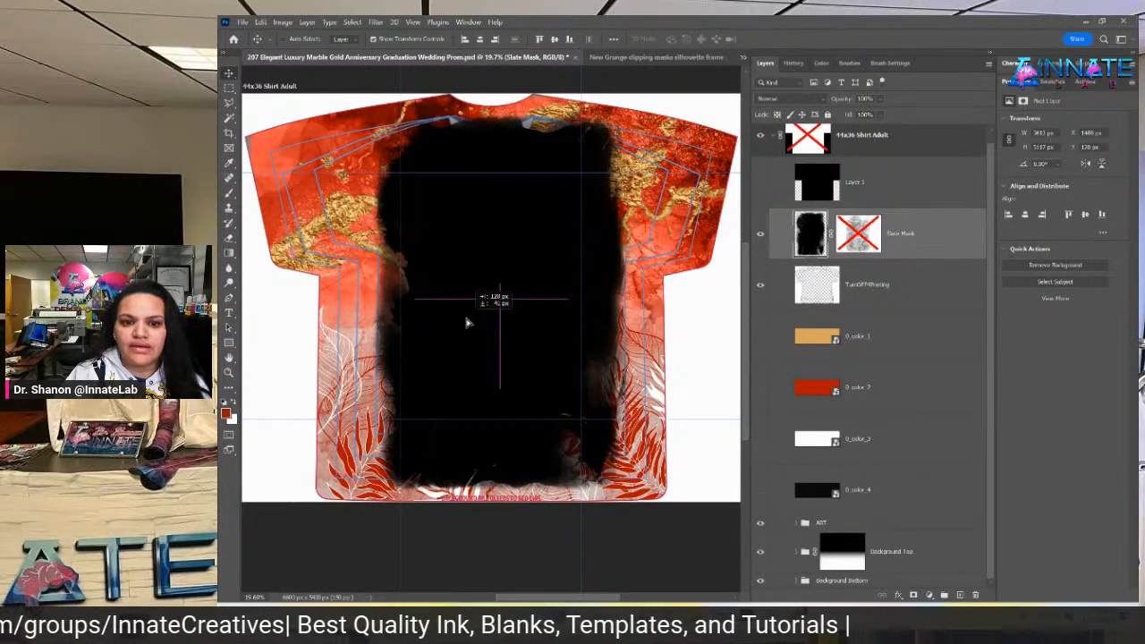
left_click_drag(466, 323, 462, 323)
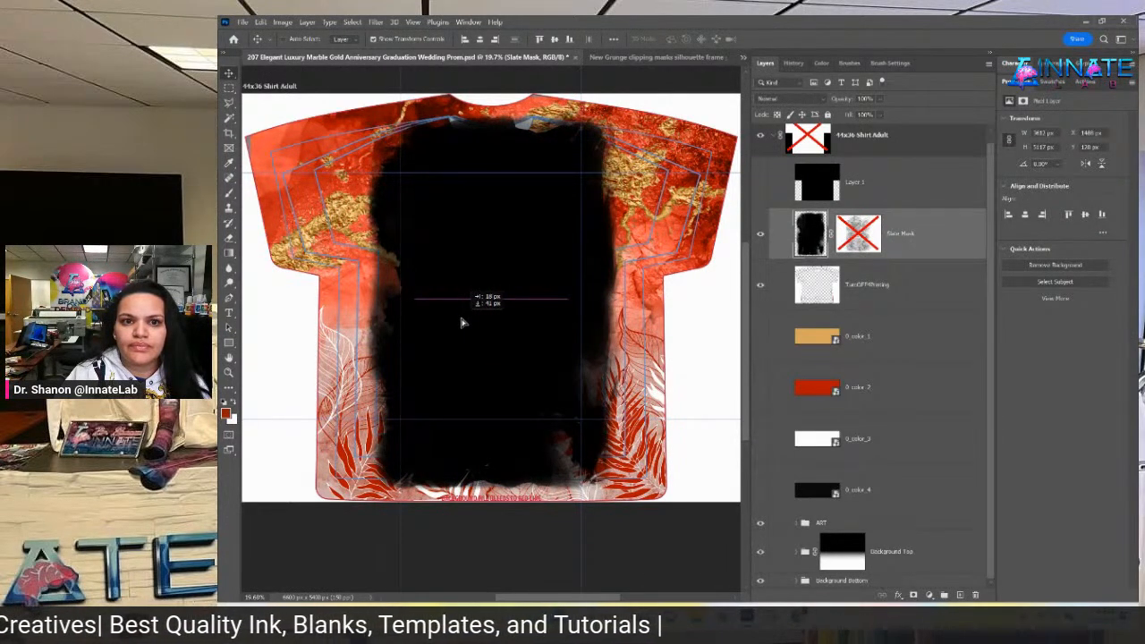
left_click_drag(463, 323, 472, 328)
key("shift+Right")
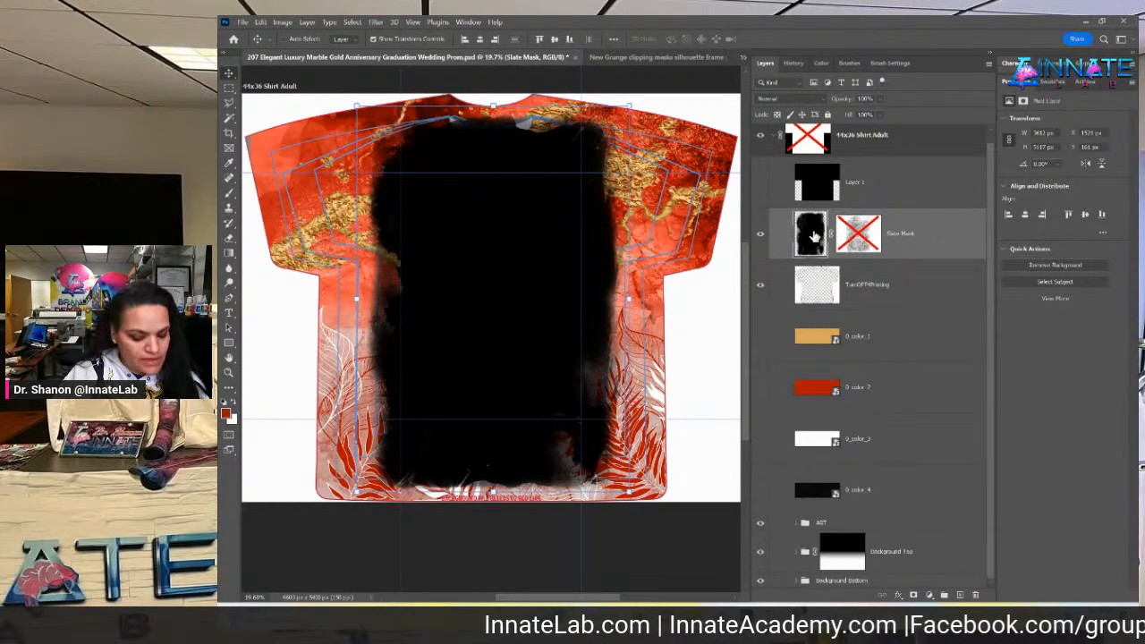
Load the Slate Mask shape as a selection, hide that layer, and mask the ART group with it
left_click(813, 236, "ctrl")
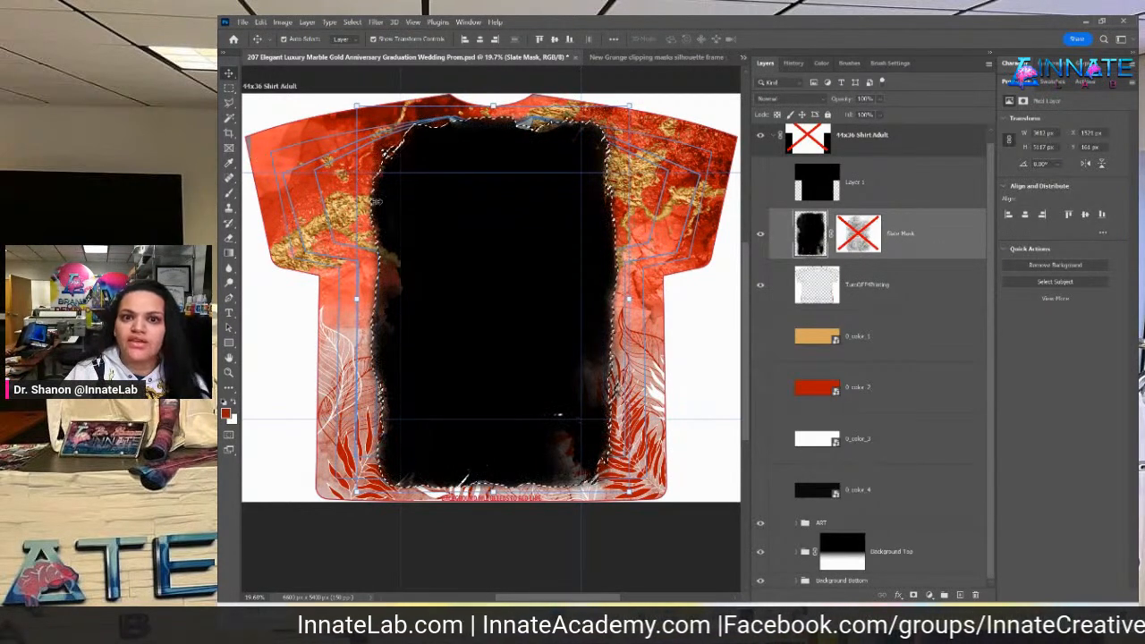
right_click(915, 244)
key("Escape")
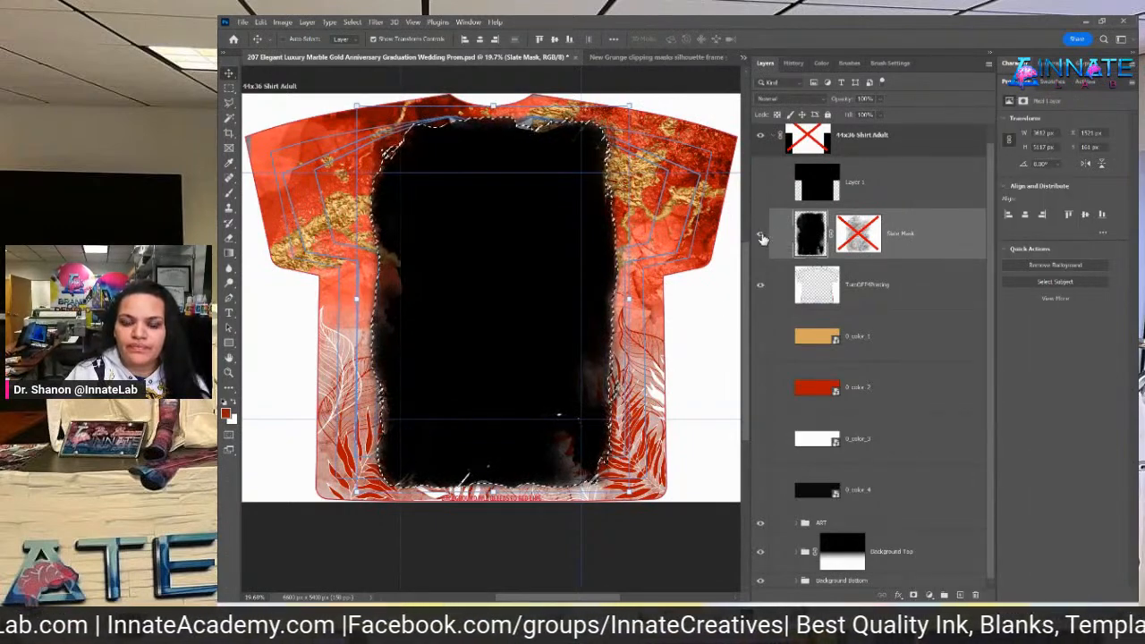
left_click(761, 236)
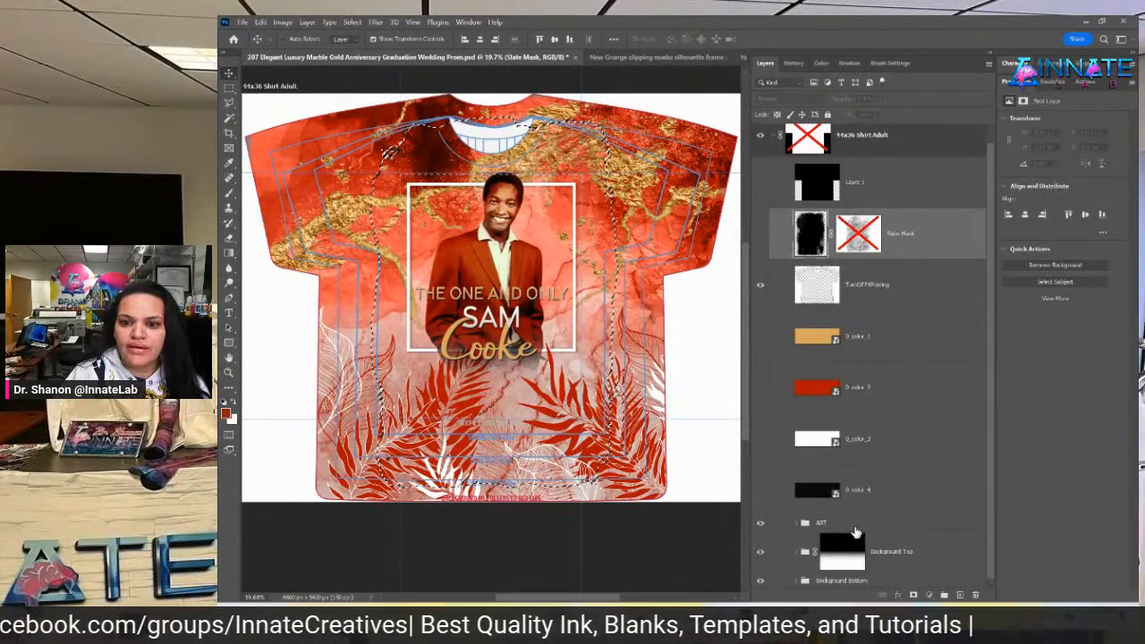
left_click(890, 523)
left_click(914, 596)
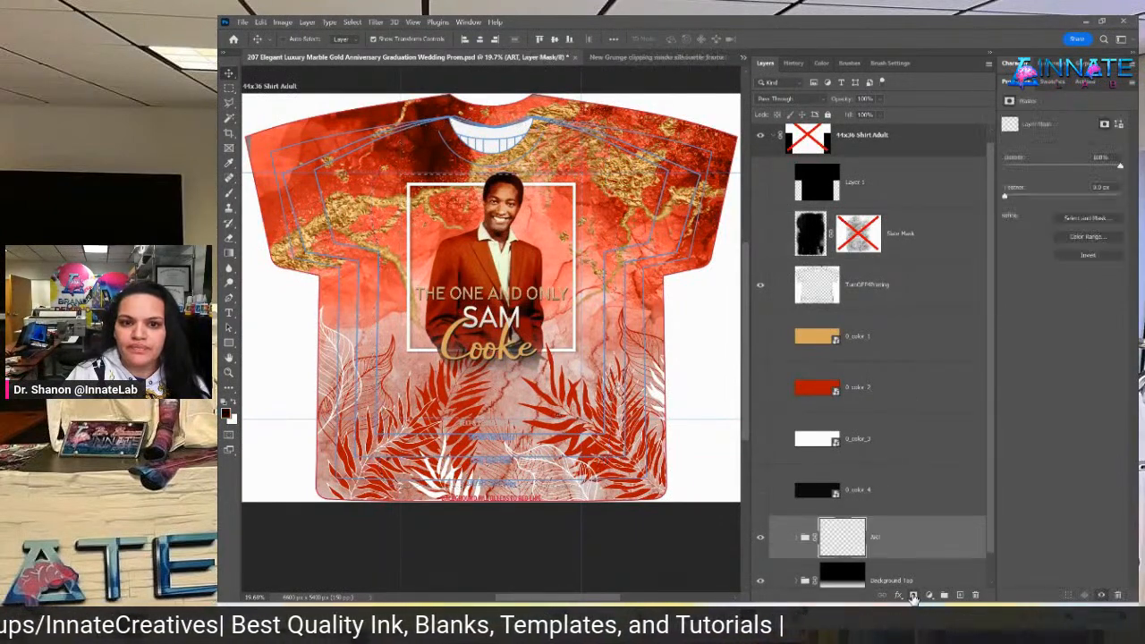
Expand the Background Top and ART groups to list their layers, then select ART
scroll(865, 542, "down", 1)
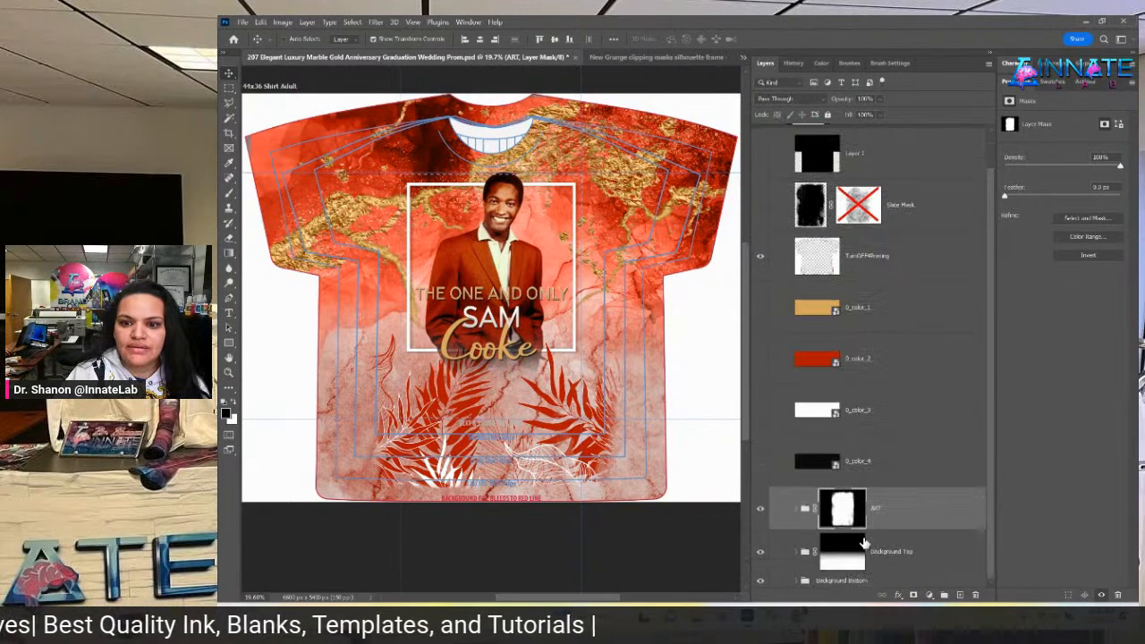
left_click(803, 556)
left_click(799, 554)
scroll(833, 554, "down", 3)
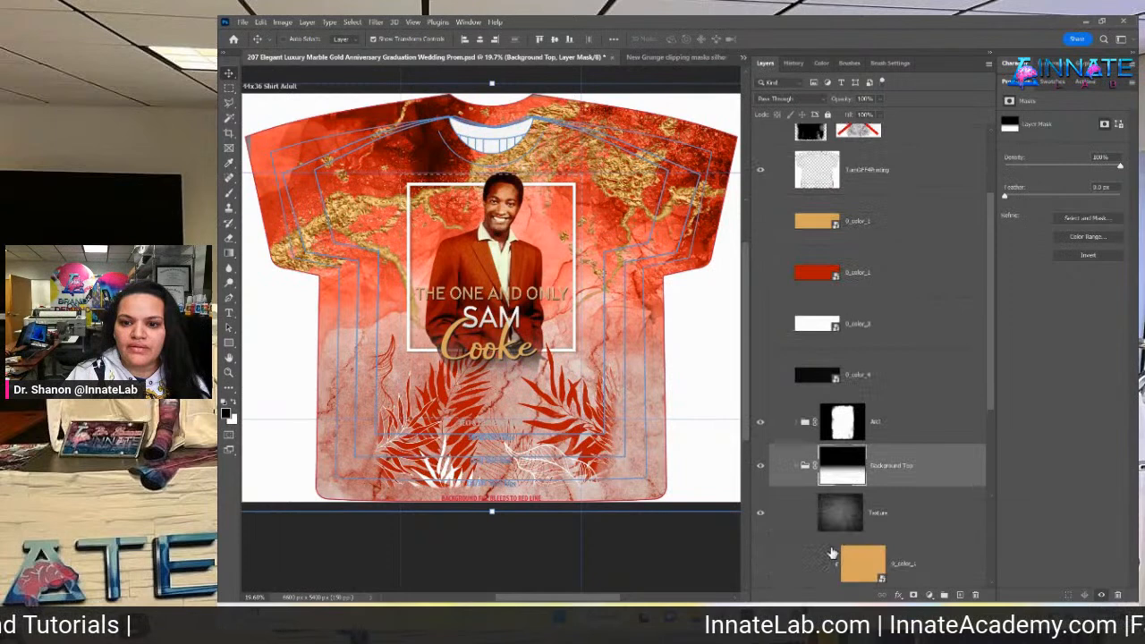
left_click(795, 467)
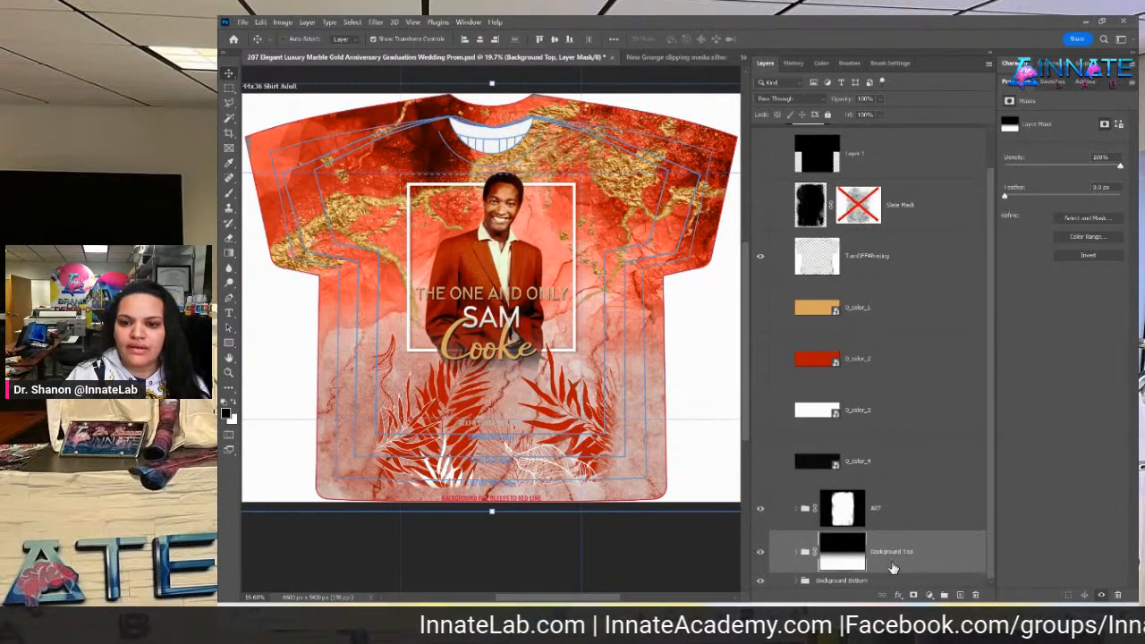
left_click(799, 510)
scroll(828, 517, "down", 5)
left_click(872, 392)
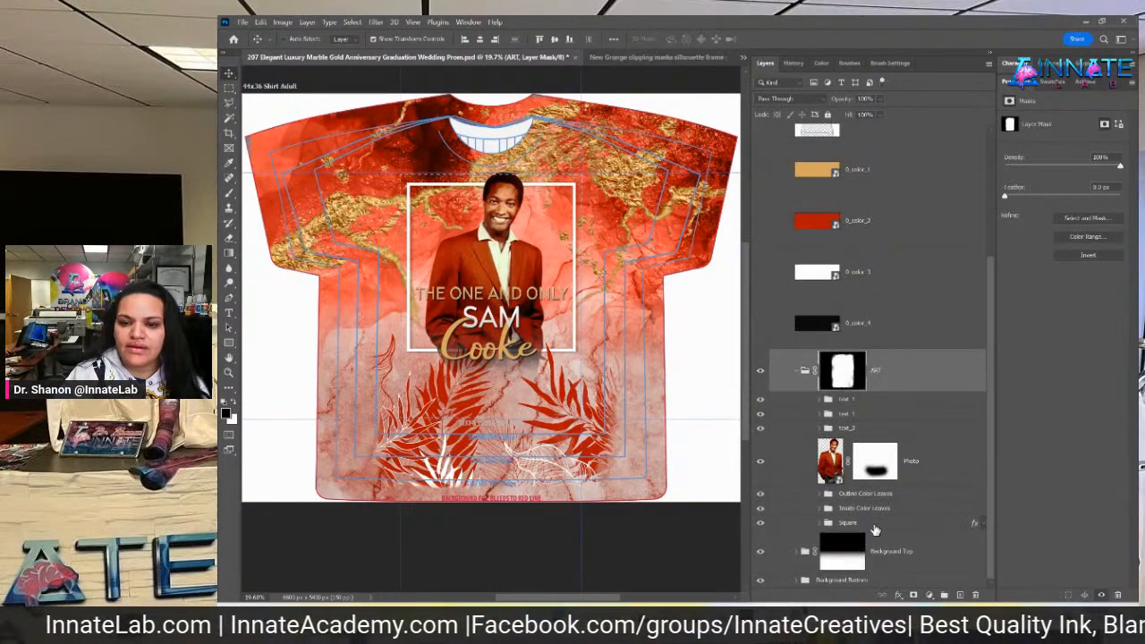
Group the text_1 through Square layers into a new group named 'Foreground'
key("ctrl+g")
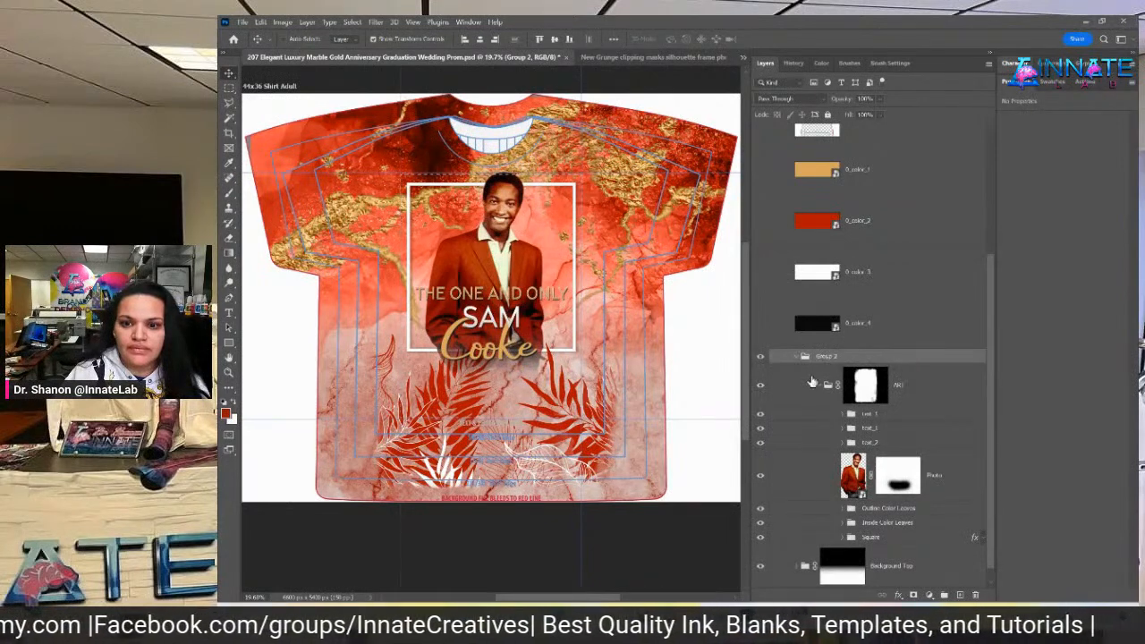
key("ctrl+z")
left_click(877, 402)
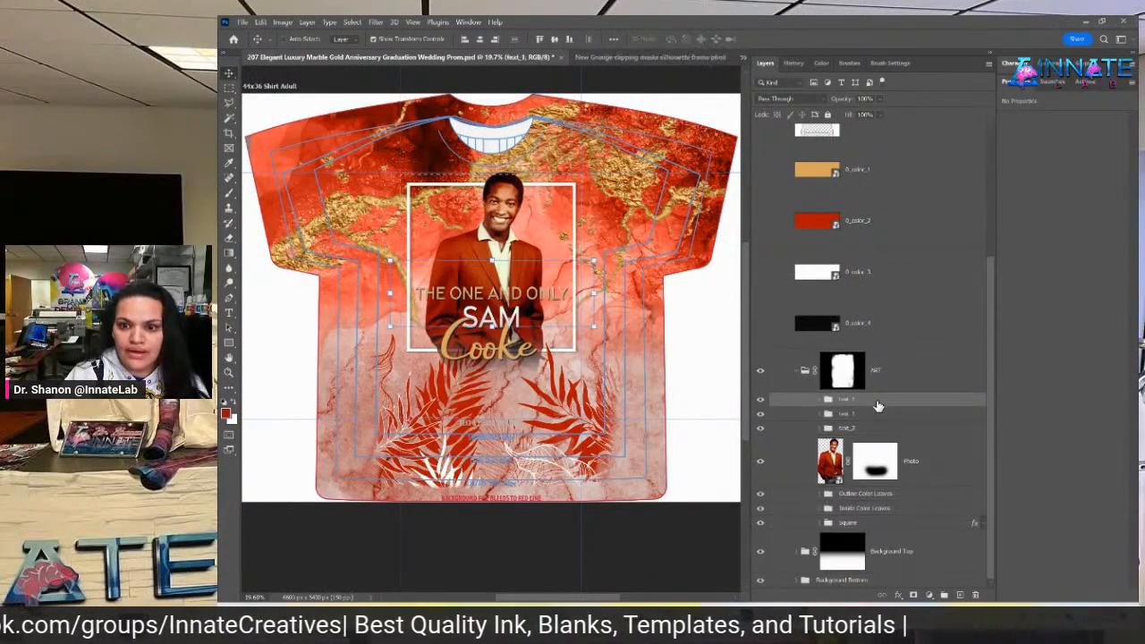
left_click(884, 525, "shift")
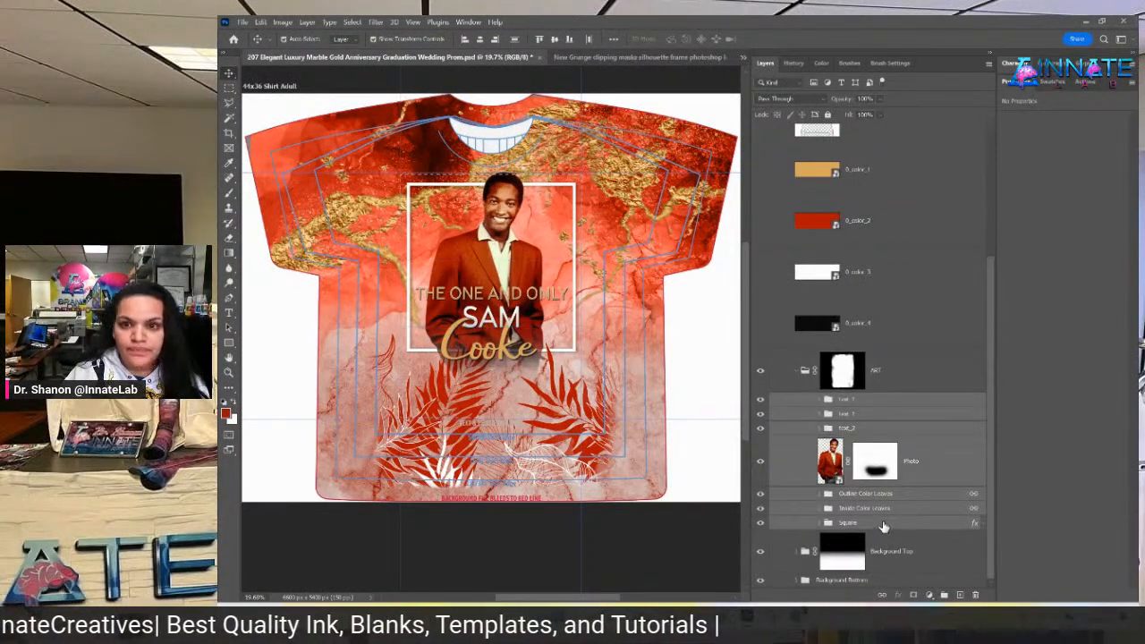
key("ctrl+g")
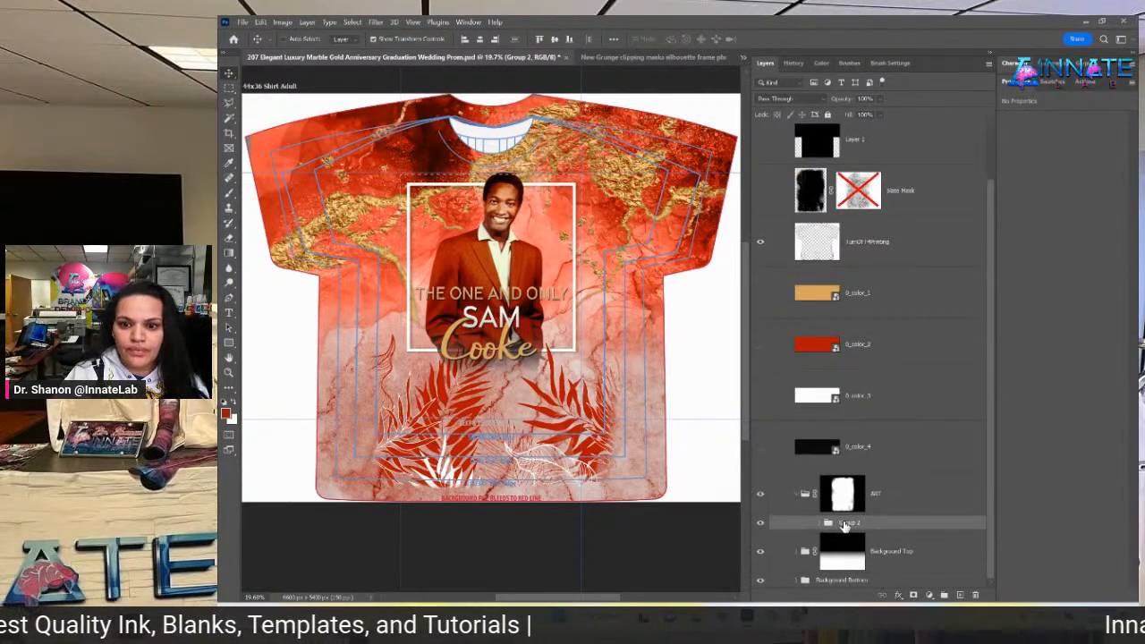
type("Foreground")
key("Return")
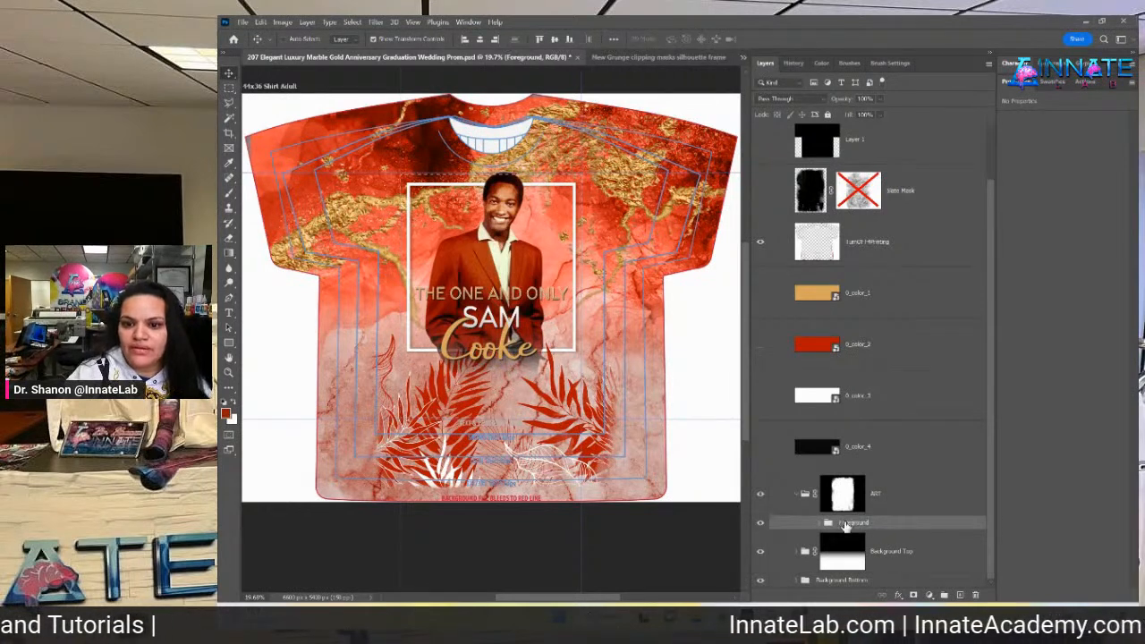
Put Background Top in a group named 'Background' and move it inside ART below Foreground
left_click(838, 563)
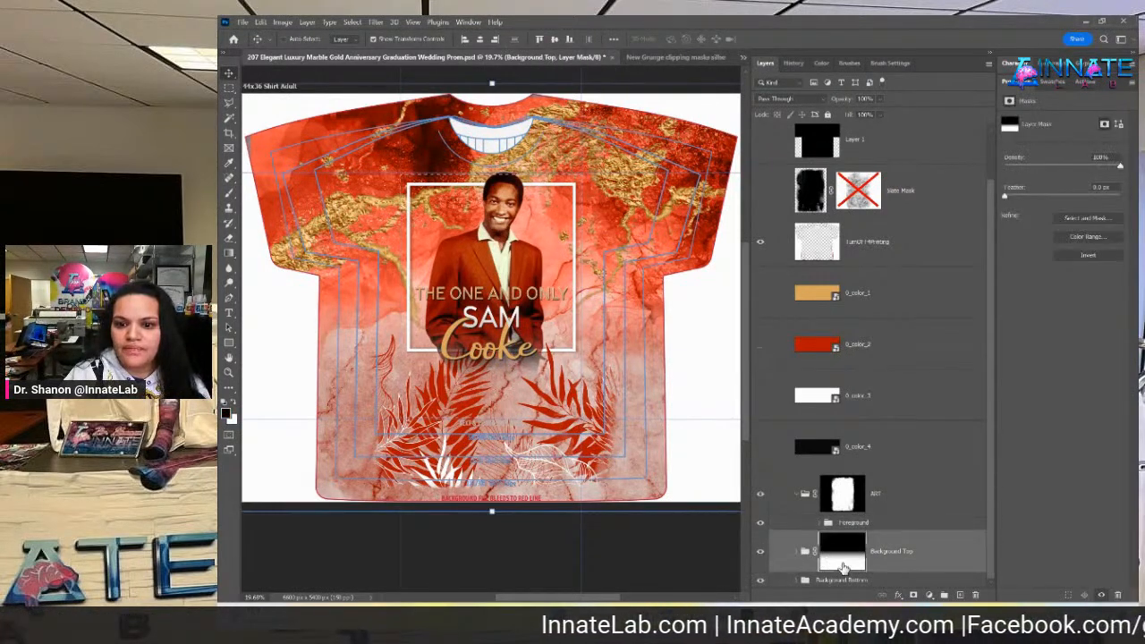
left_click(895, 552)
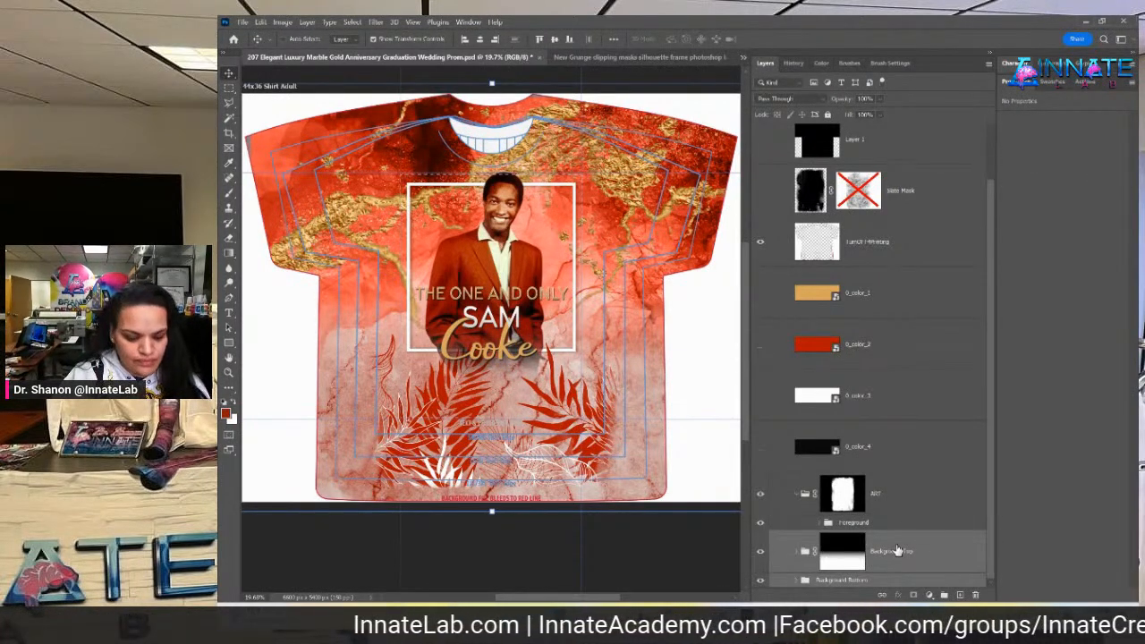
key("ctrl+g")
double_click(822, 580)
type("Background")
key("Return")
left_click_drag(882, 578, 864, 559)
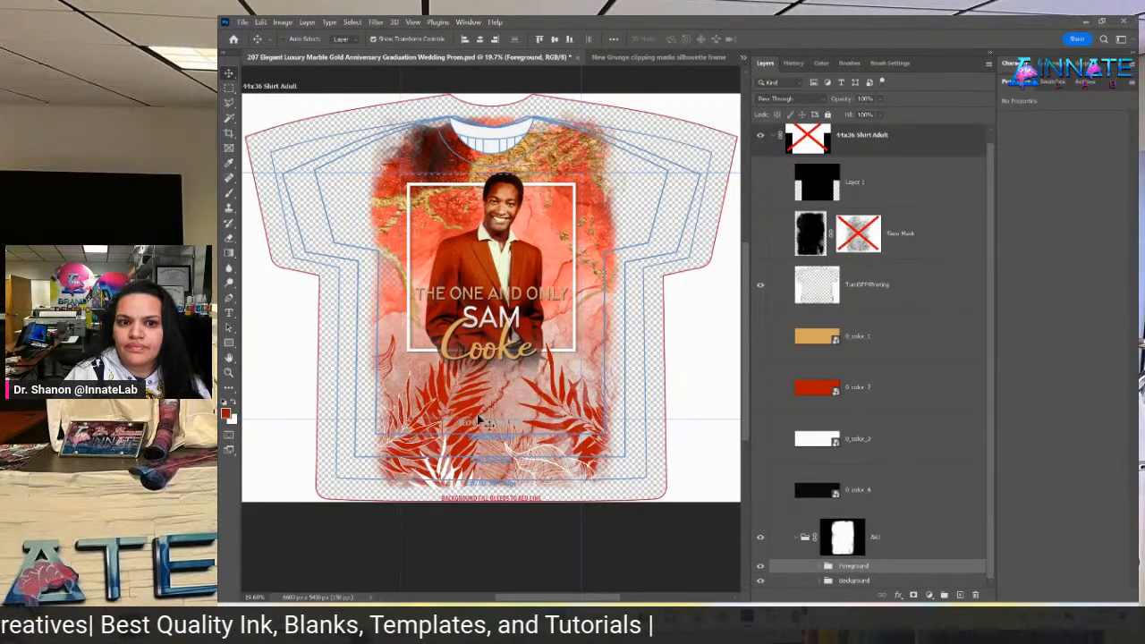
Quick Export the masked ART group as a PNG named ART-2 in the Downloads 207 folder
left_click(901, 540)
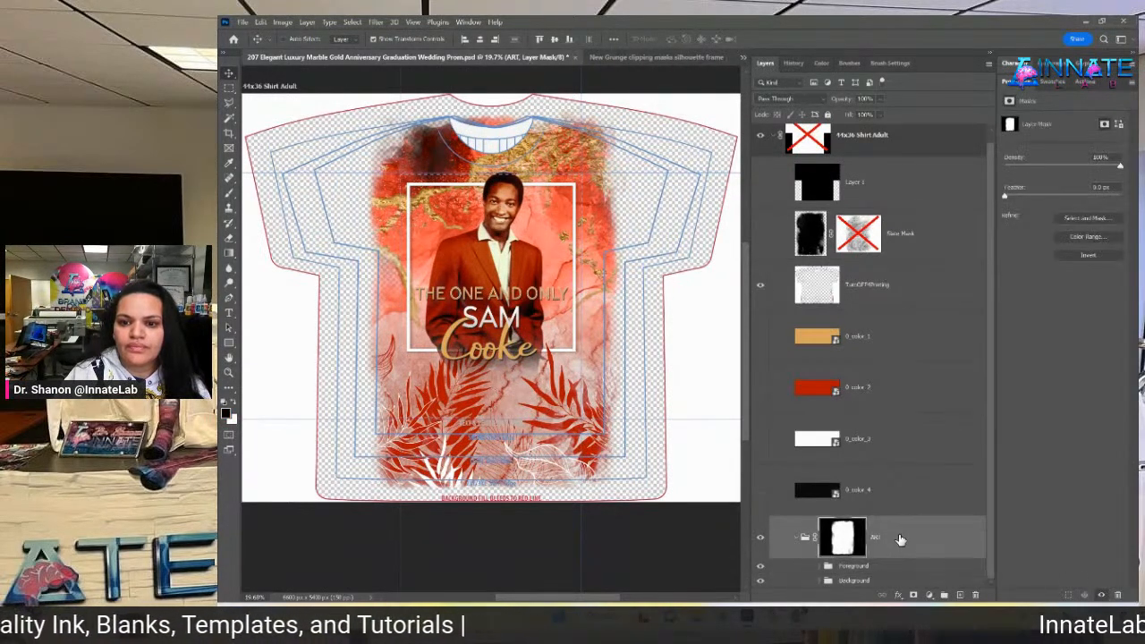
left_click(909, 543)
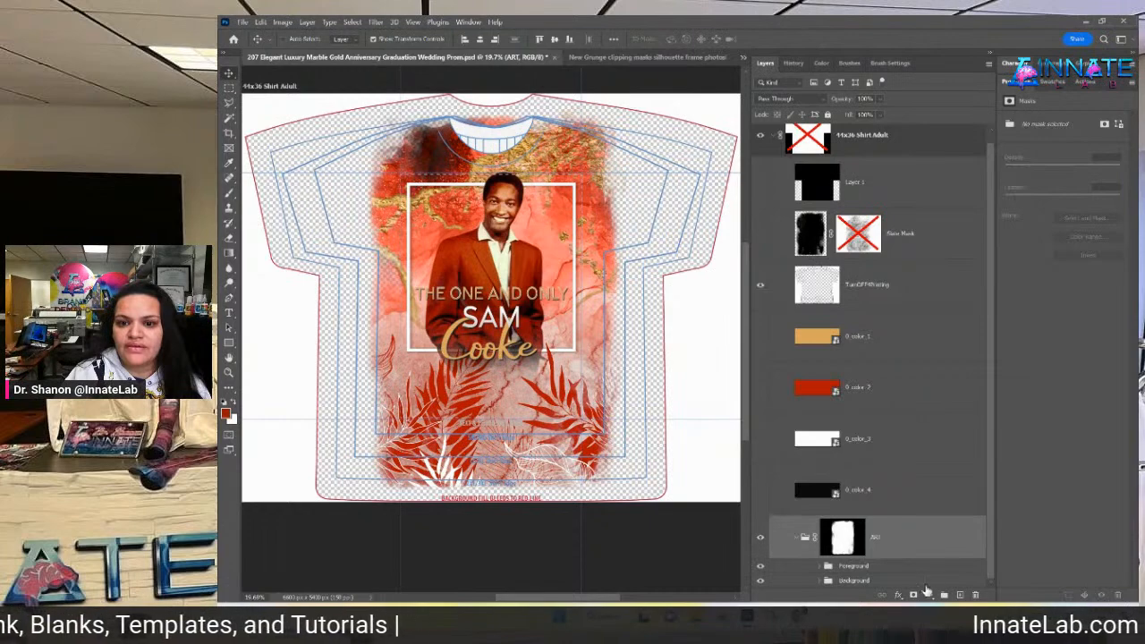
right_click(895, 543)
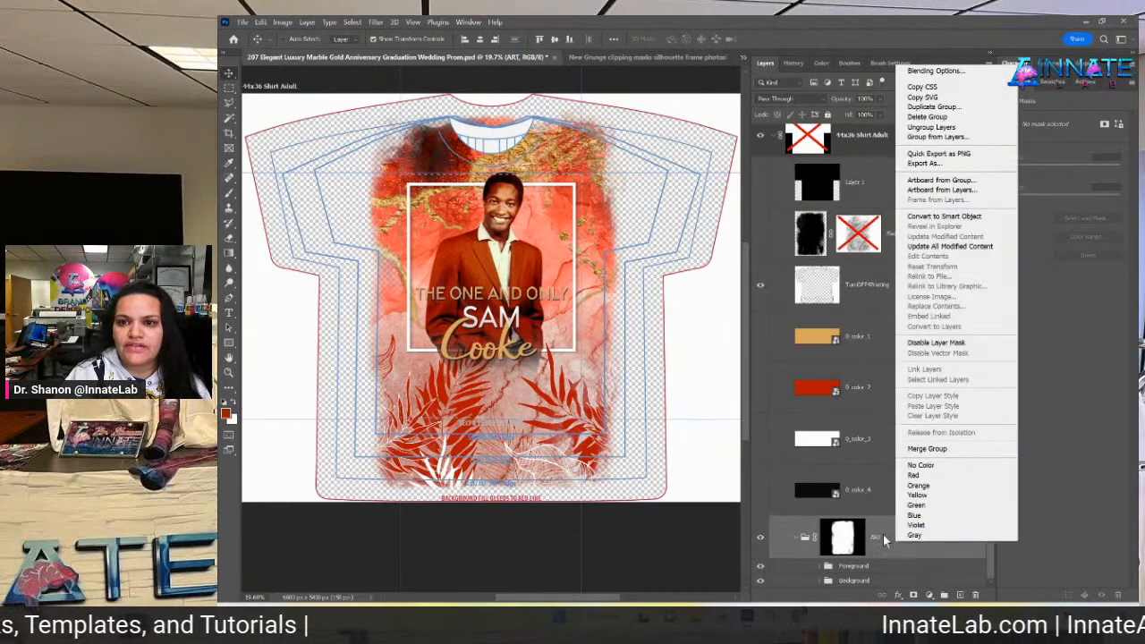
left_click(939, 153)
left_click(456, 389)
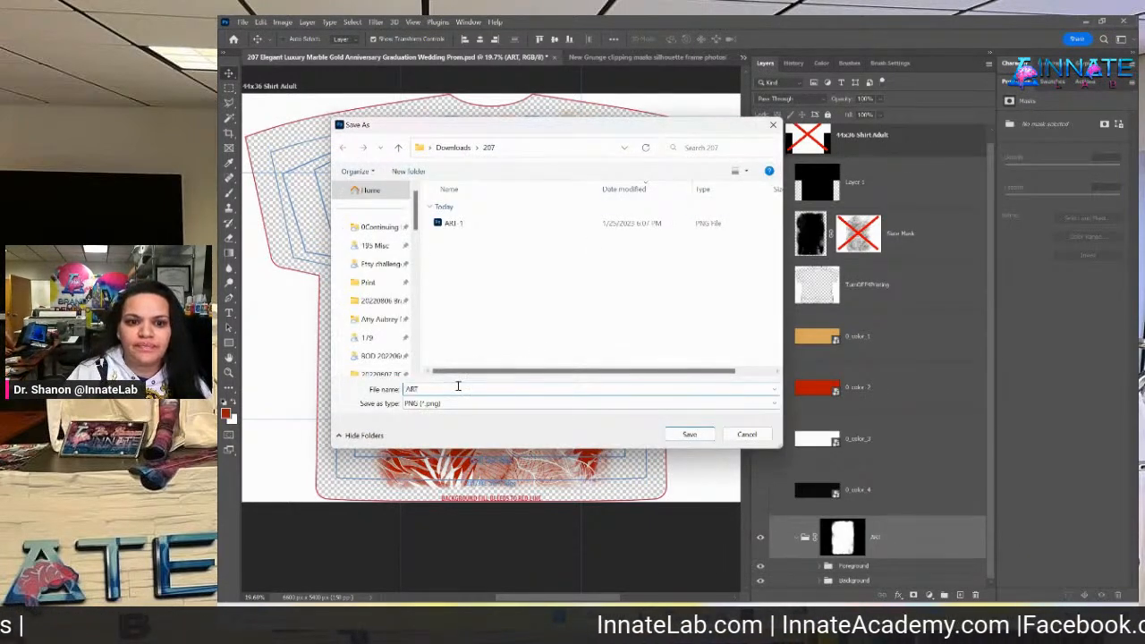
type("-1")
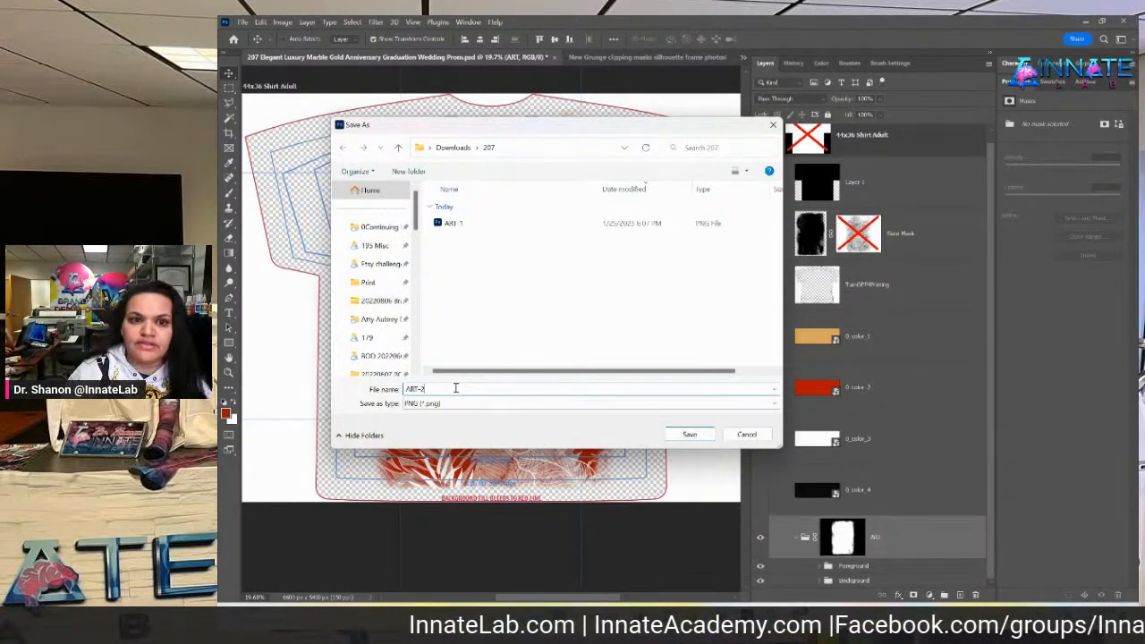
key("Return")
right_click(844, 543)
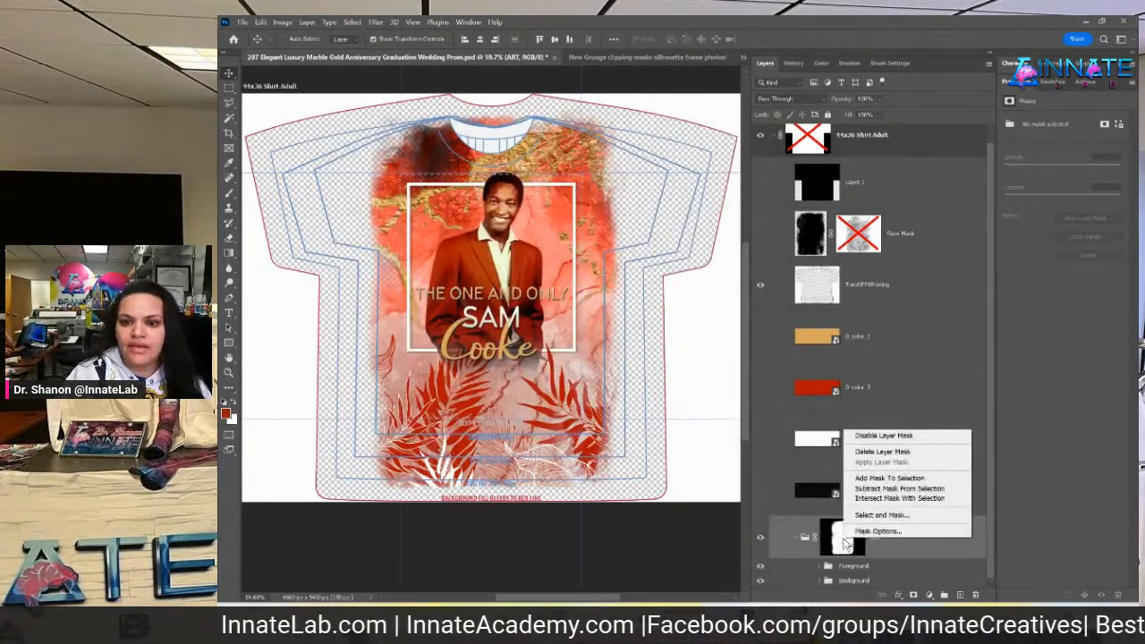
Disable the ART group's grunge mask and Quick Export the unmasked design as PNG ART-3
left_click(882, 437)
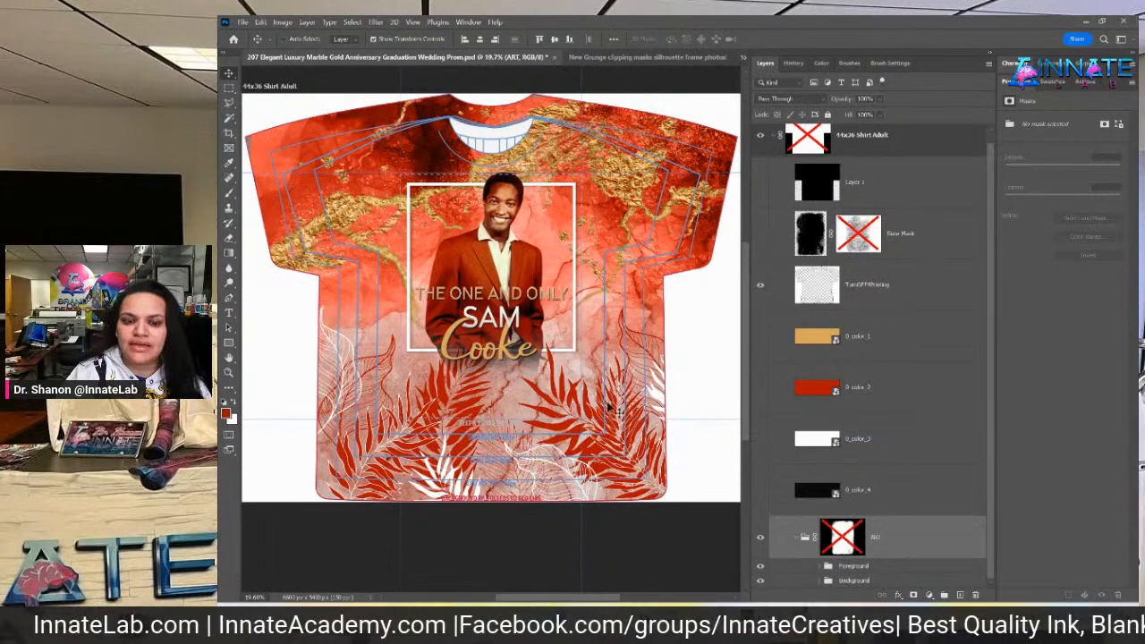
right_click(904, 534)
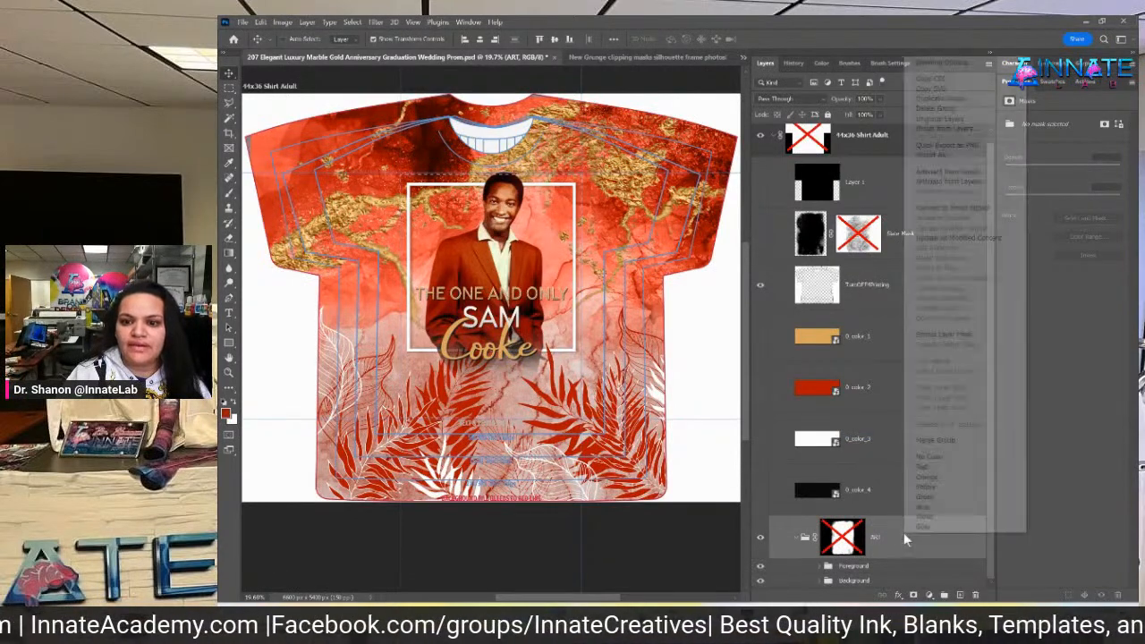
left_click(950, 145)
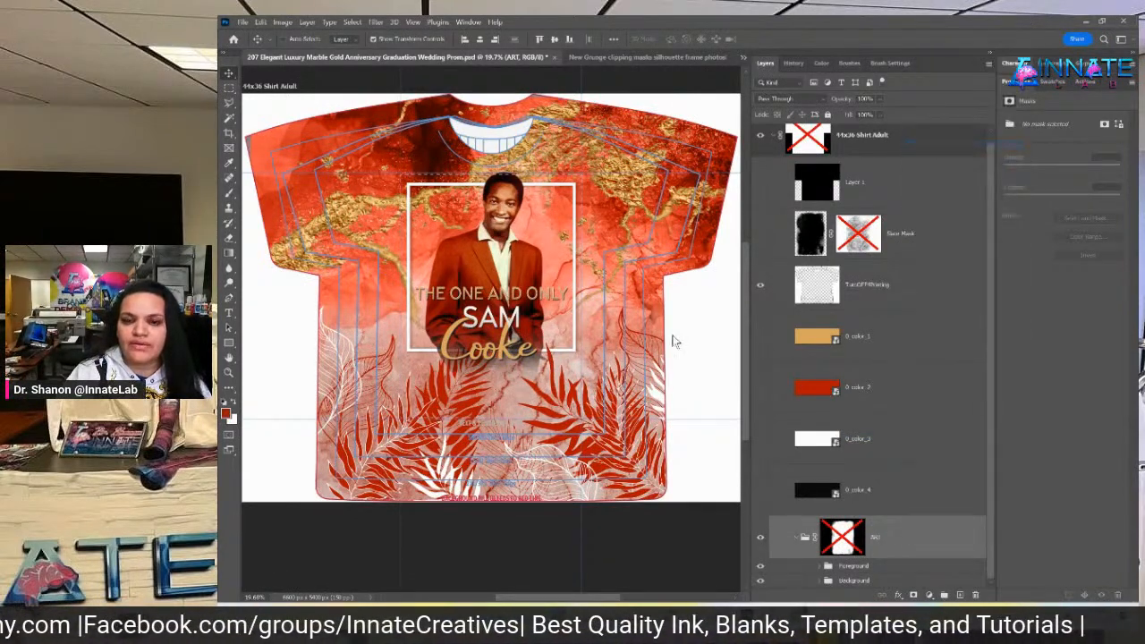
left_click(469, 391)
type("-3")
key("Return")
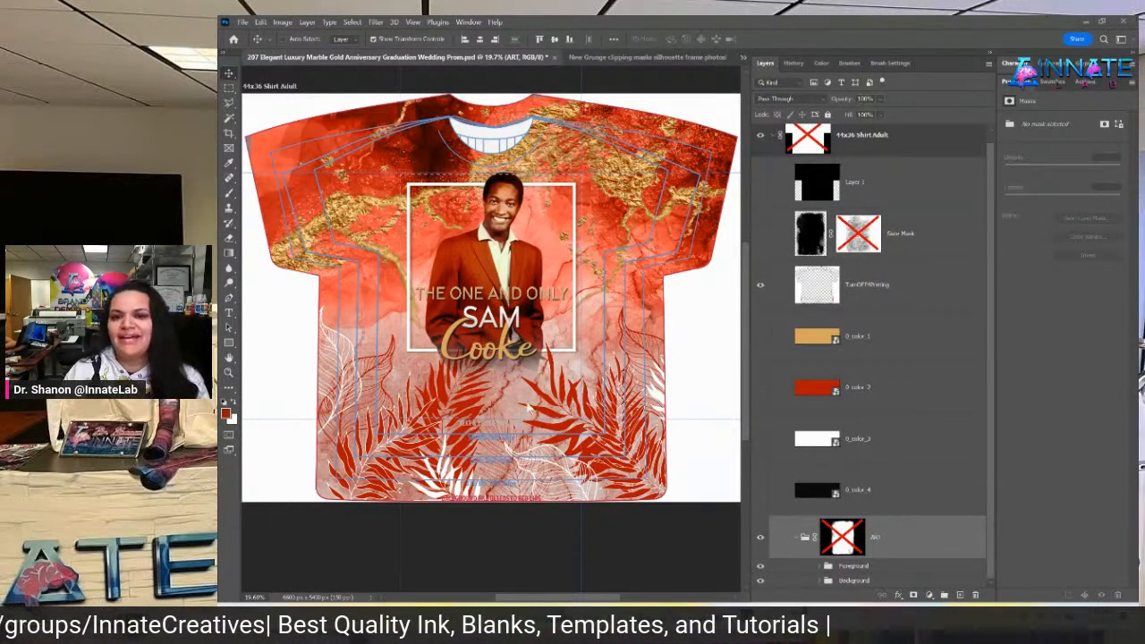
left_click(903, 399)
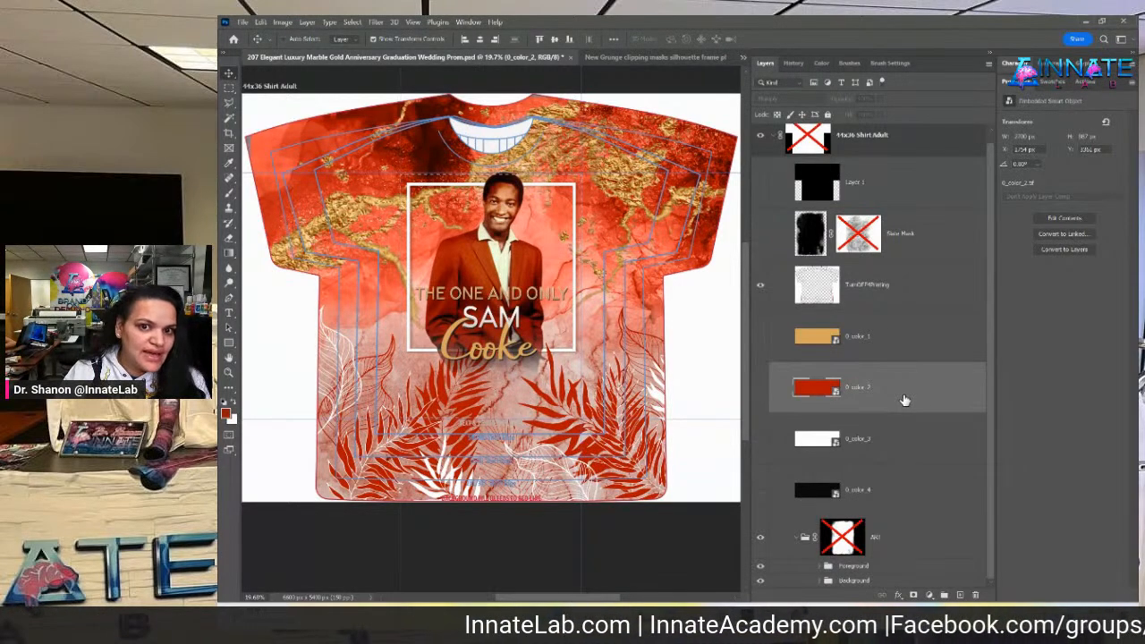
scroll(904, 400, "up", 1)
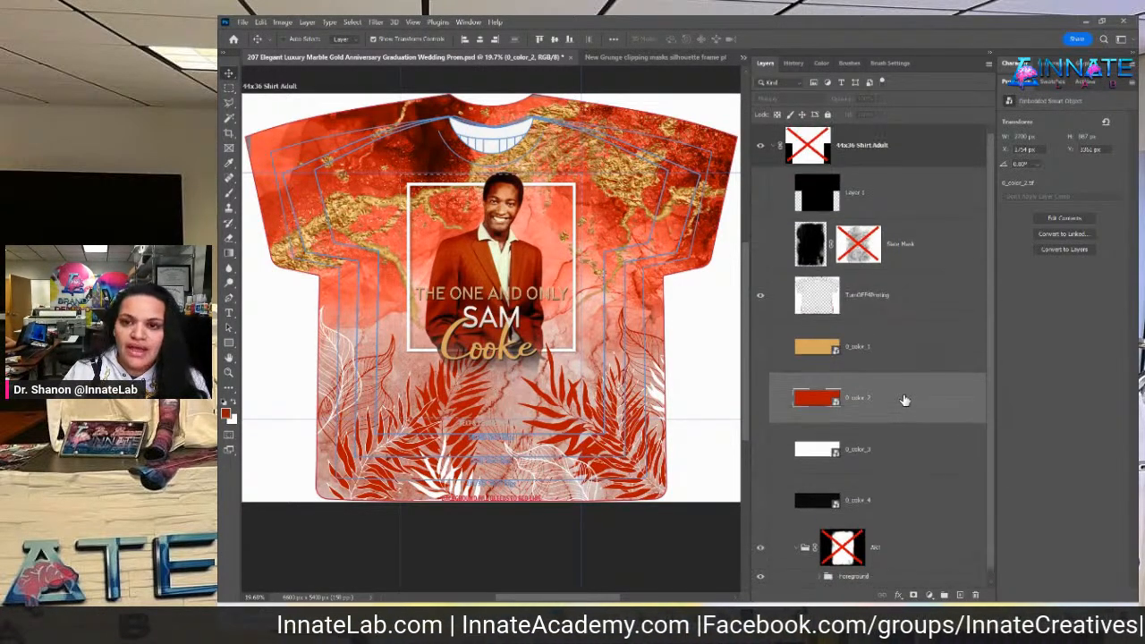
left_click(901, 310)
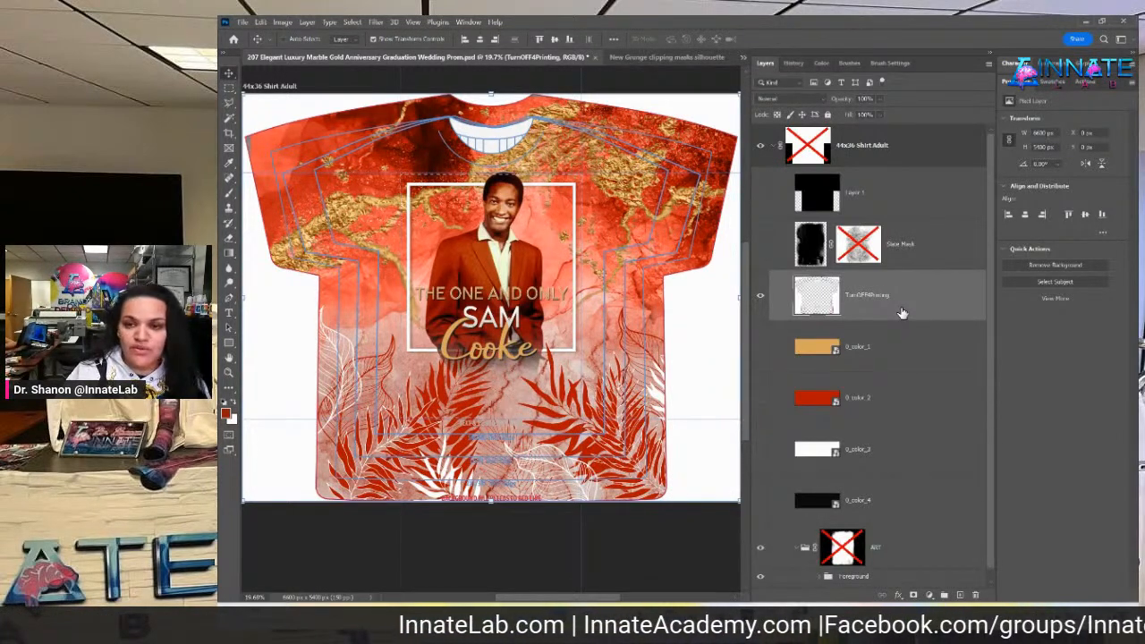
Select the ART, 0_color_2 and 0_color_1 layers, then switch to the StreamYard broadcast window
scroll(900, 312, "down", 1)
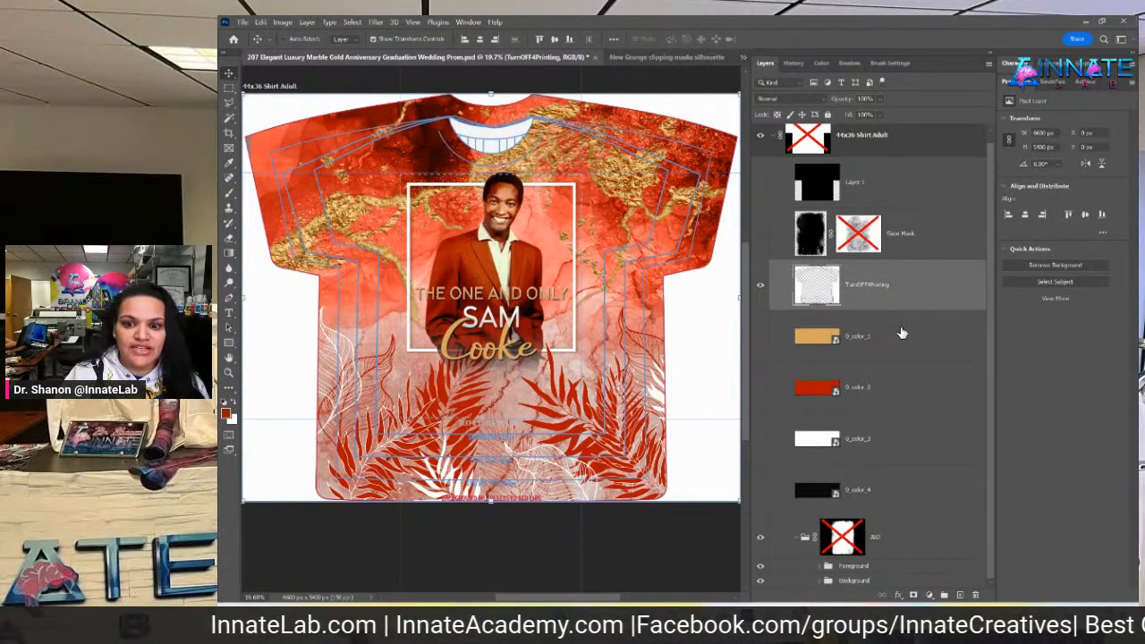
left_click(928, 537)
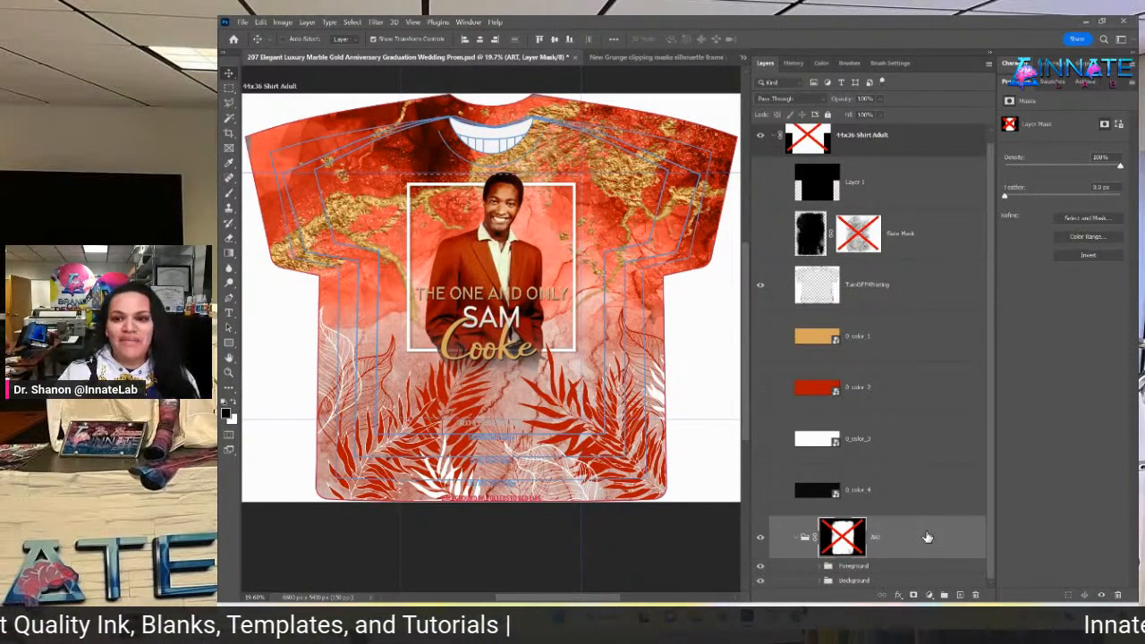
left_click(926, 389)
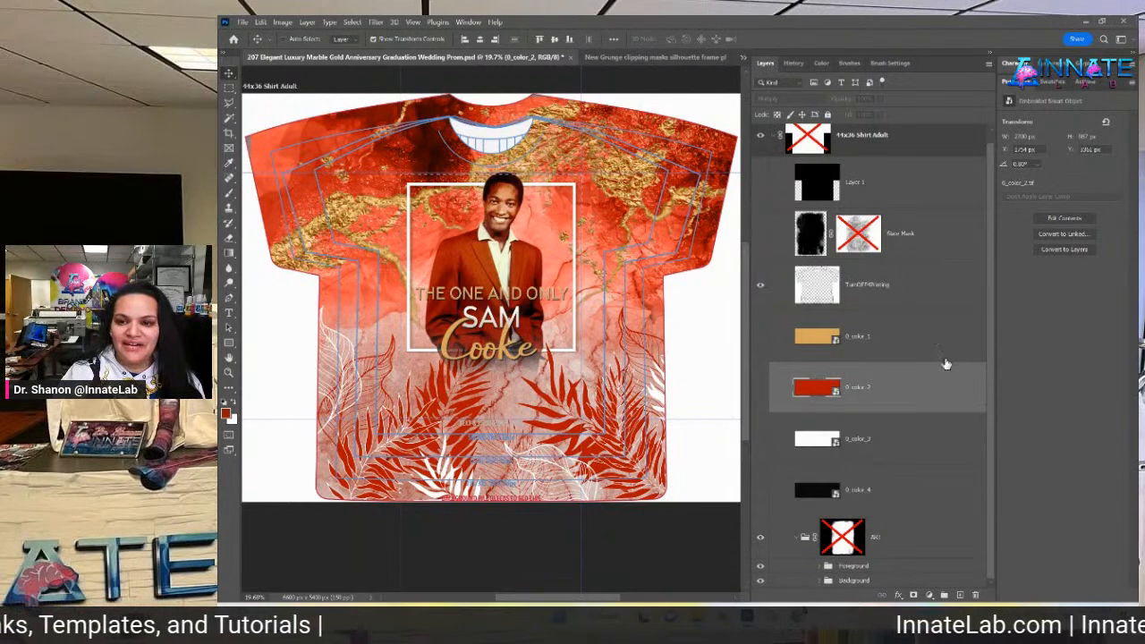
scroll(958, 365, "up", 1)
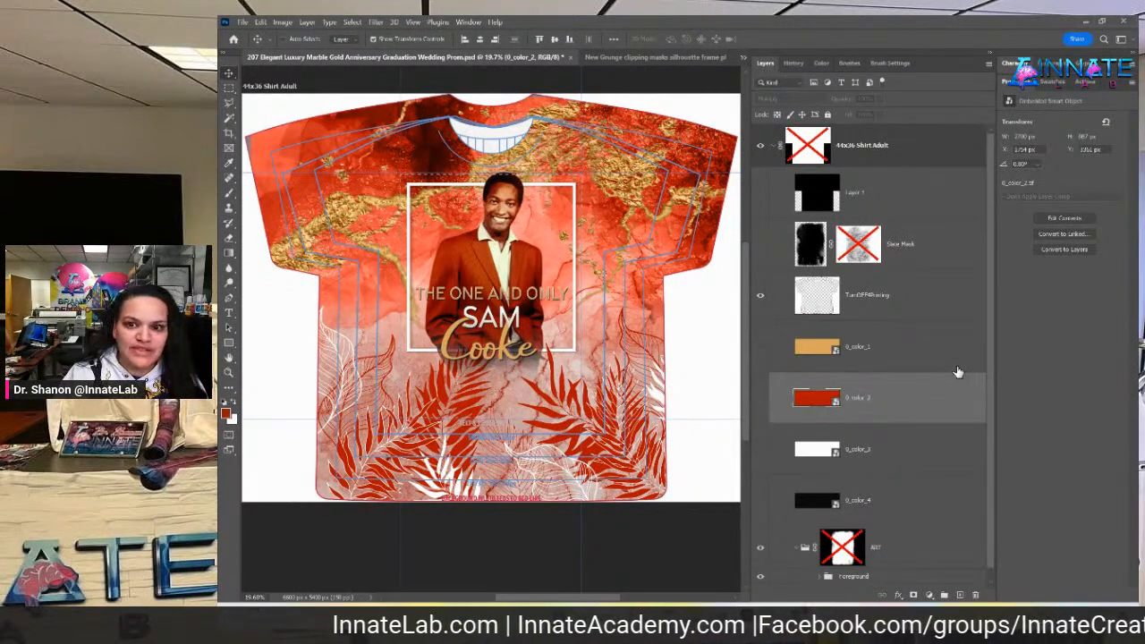
left_click(955, 367)
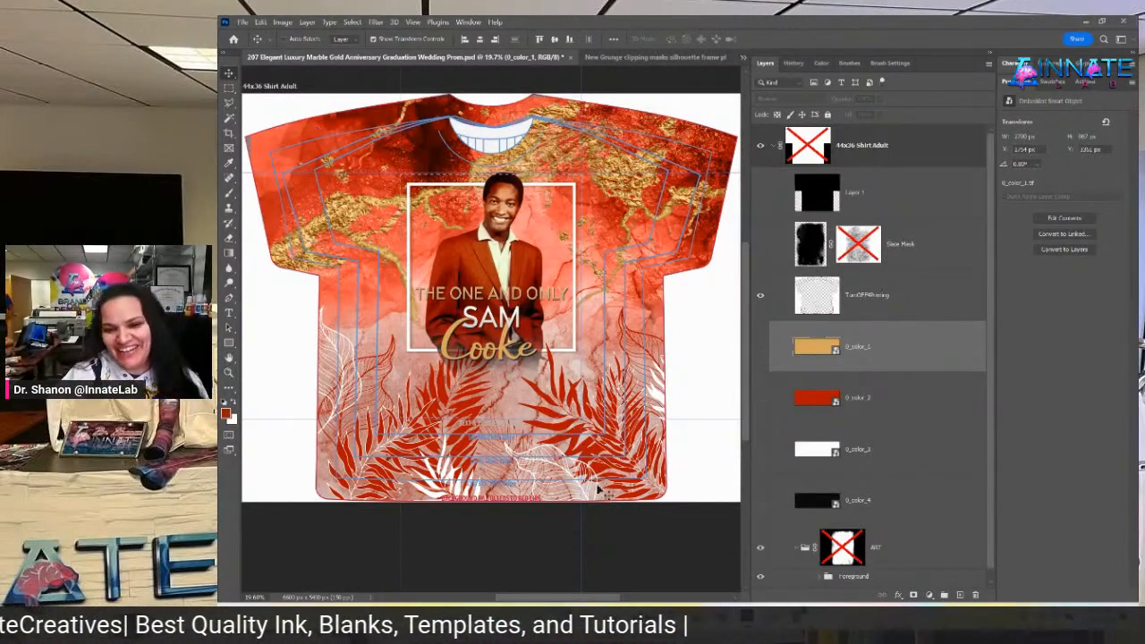
mouse_move(783, 537)
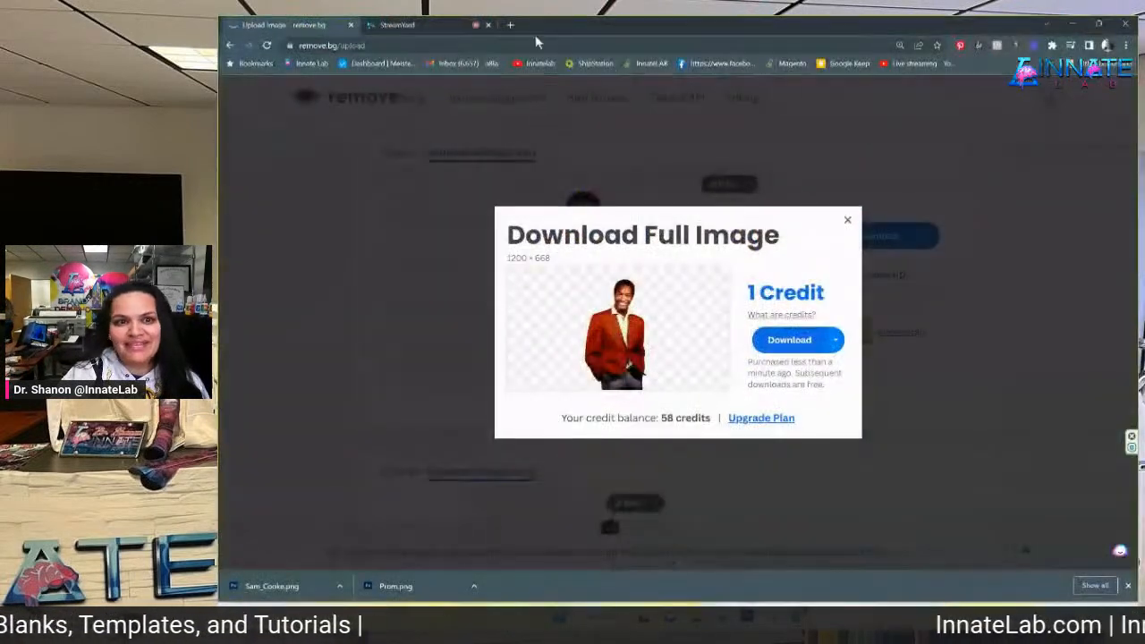
left_click(792, 555)
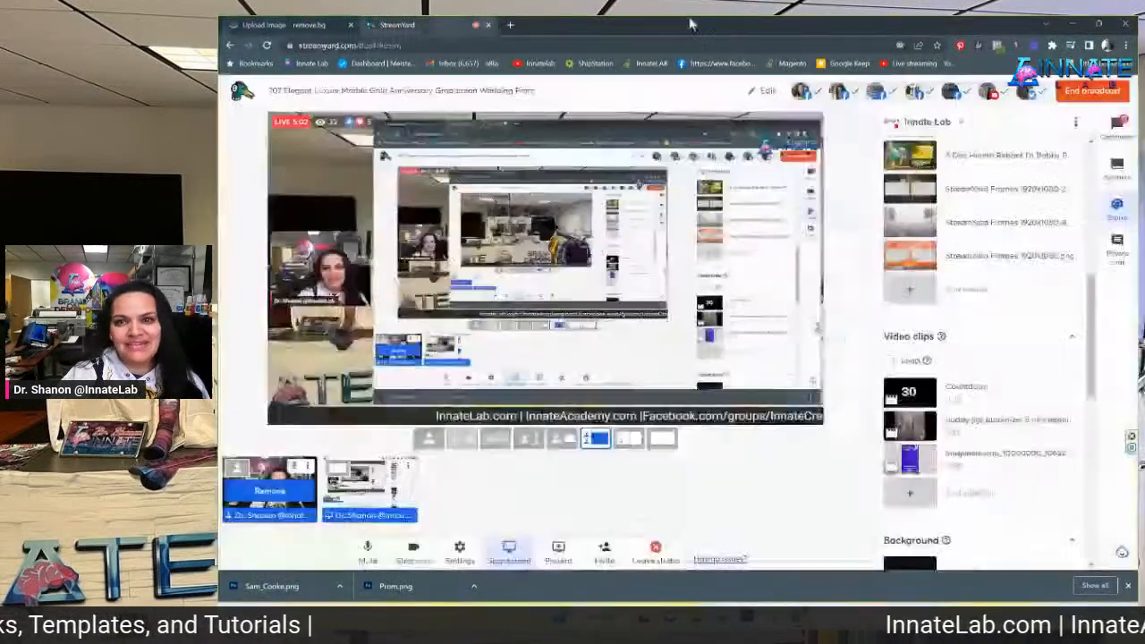